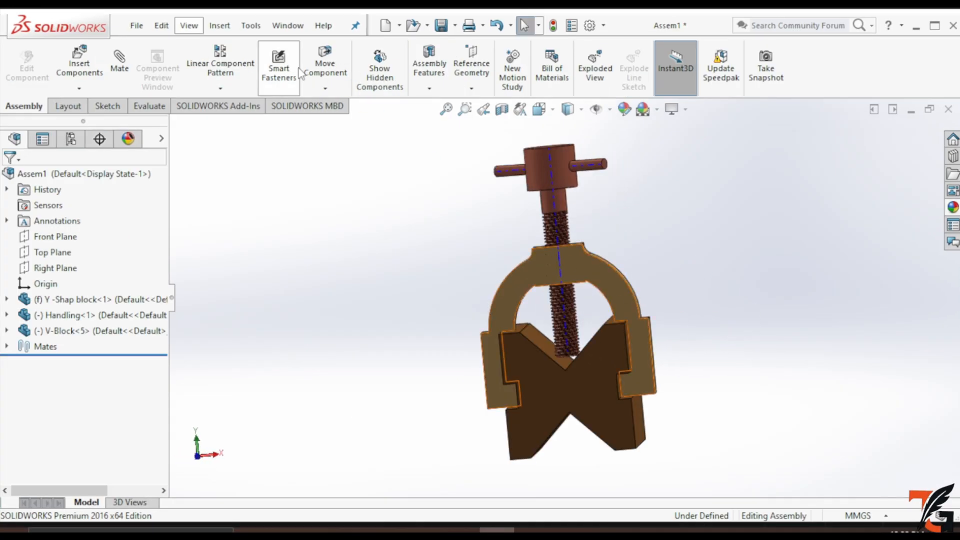
Preview how the handle and screw component moves and rotates in the V-block clamp assembly by free dragging it.
{"action": "left_click", "coordinate": [325, 67]}
{"action": "left_click_drag", "start_coordinate": [595, 167], "coordinate": [564, 301]}
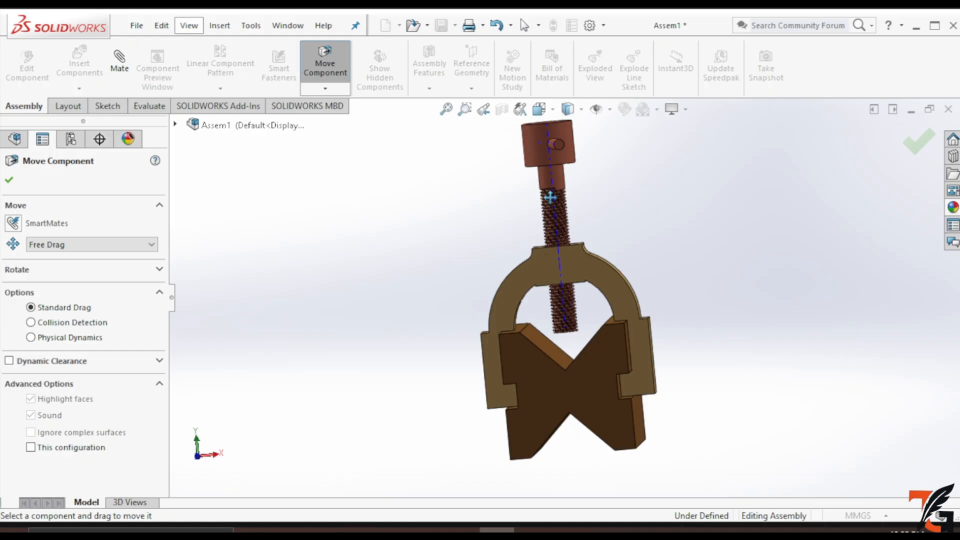
{"action": "left_click_drag", "start_coordinate": [550, 197], "coordinate": [613, 206]}
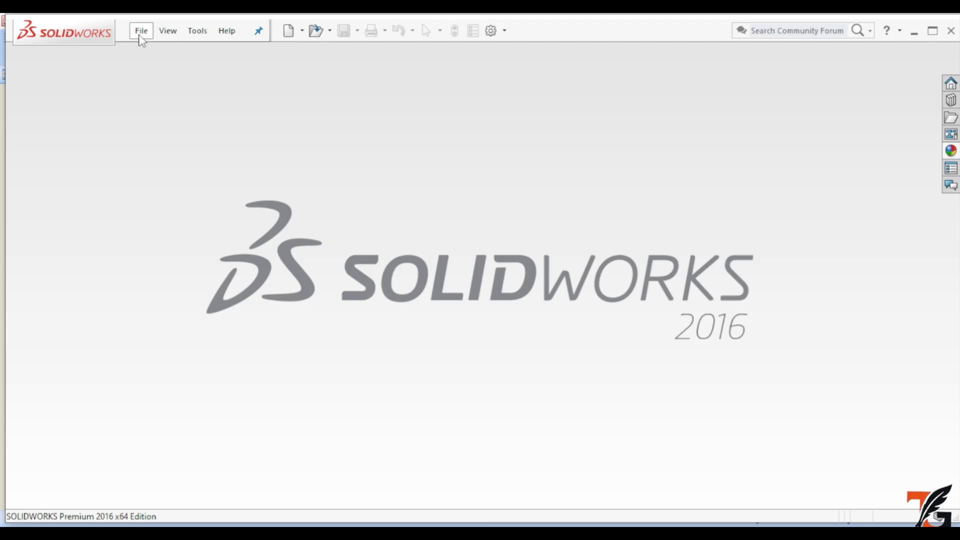
Create a new part document.
{"action": "left_click", "coordinate": [141, 32]}
{"action": "left_click", "coordinate": [160, 55]}
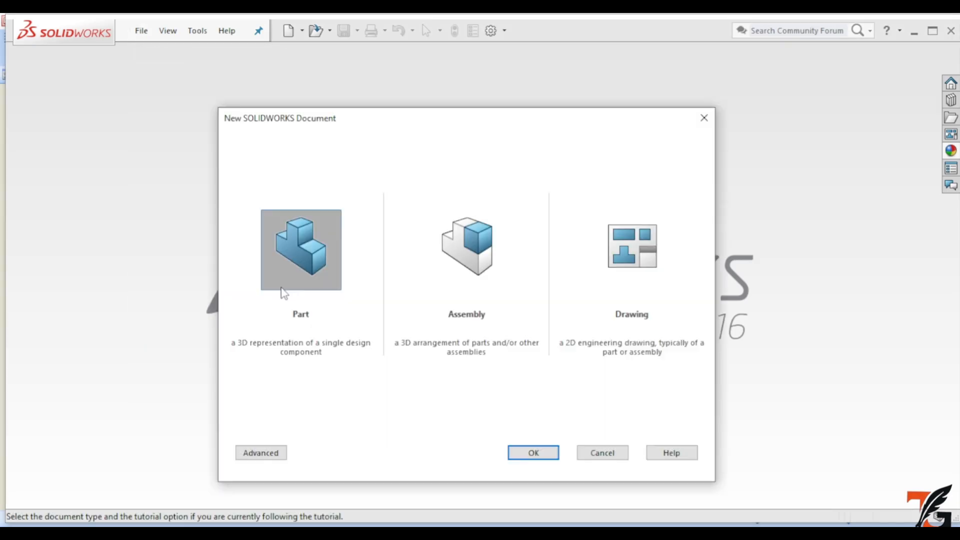
{"action": "left_click", "coordinate": [530, 451]}
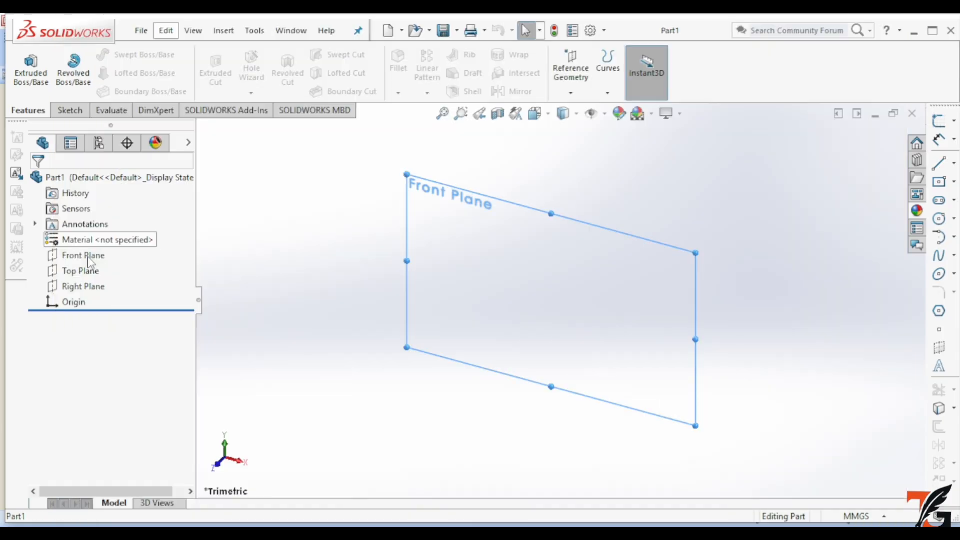
Start a sketch on the Front Plane and draw a center rectangle centred on the origin.
{"action": "left_click", "coordinate": [88, 257]}
{"action": "left_click", "coordinate": [69, 113]}
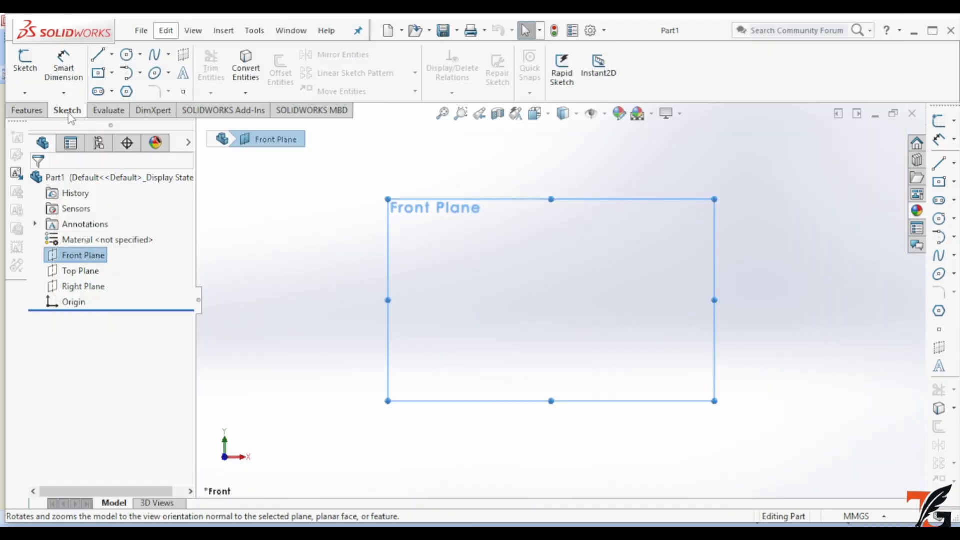
{"action": "left_click", "coordinate": [99, 73]}
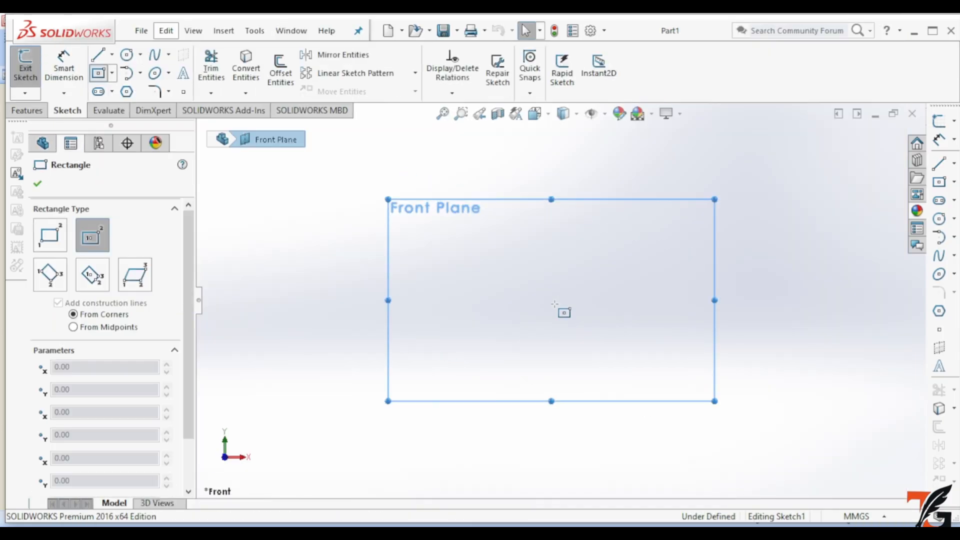
{"action": "left_click", "coordinate": [551, 300]}
{"action": "left_click", "coordinate": [678, 239]}
Dimension the rectangle to 60 mm wide and 60 mm high.
{"action": "left_click", "coordinate": [75, 79]}
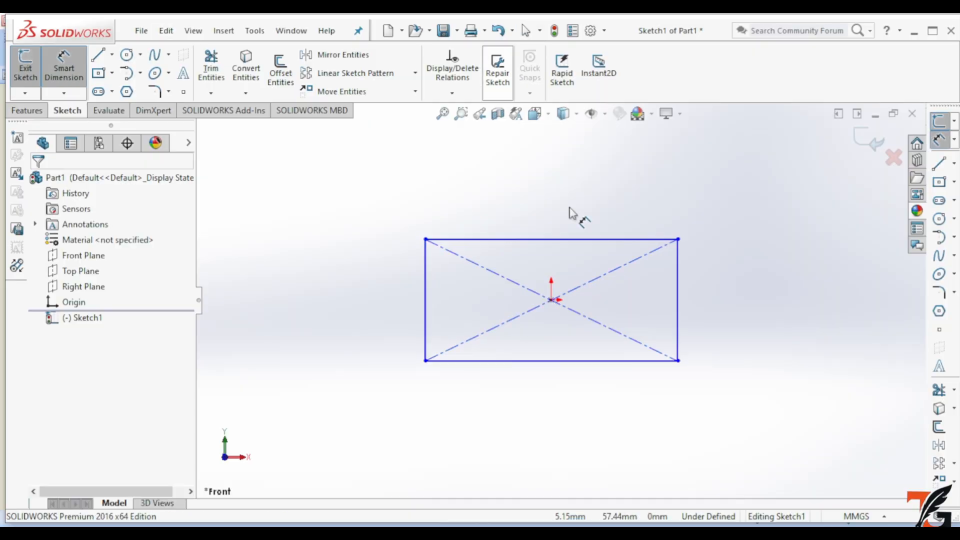
{"action": "left_click", "coordinate": [548, 239]}
{"action": "left_click", "coordinate": [543, 192]}
{"action": "type", "text": "60"}
{"action": "key", "text": "Return"}
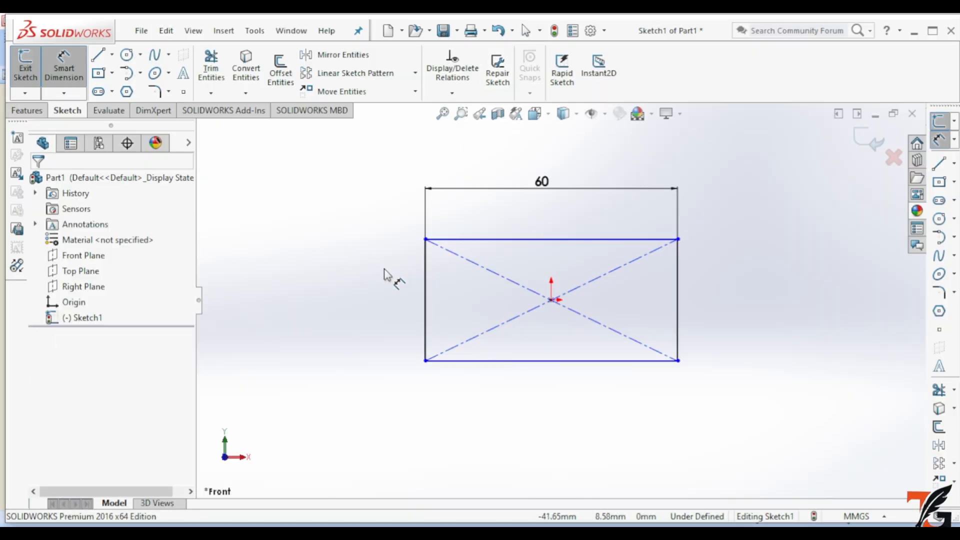
{"action": "left_click", "coordinate": [424, 278]}
{"action": "left_click", "coordinate": [373, 270]}
{"action": "type", "text": "60"}
{"action": "key", "text": "Return"}
{"action": "key", "text": "Escape"}
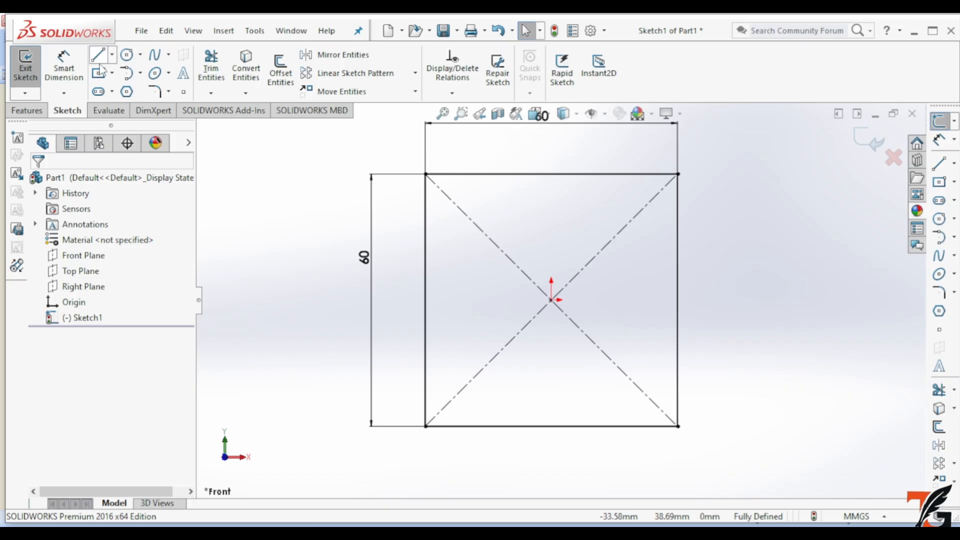
Draw a vertical and a horizontal centerline through the square, joining the midpoints of its opposite sides.
{"action": "left_click", "coordinate": [112, 54]}
{"action": "left_click", "coordinate": [120, 90]}
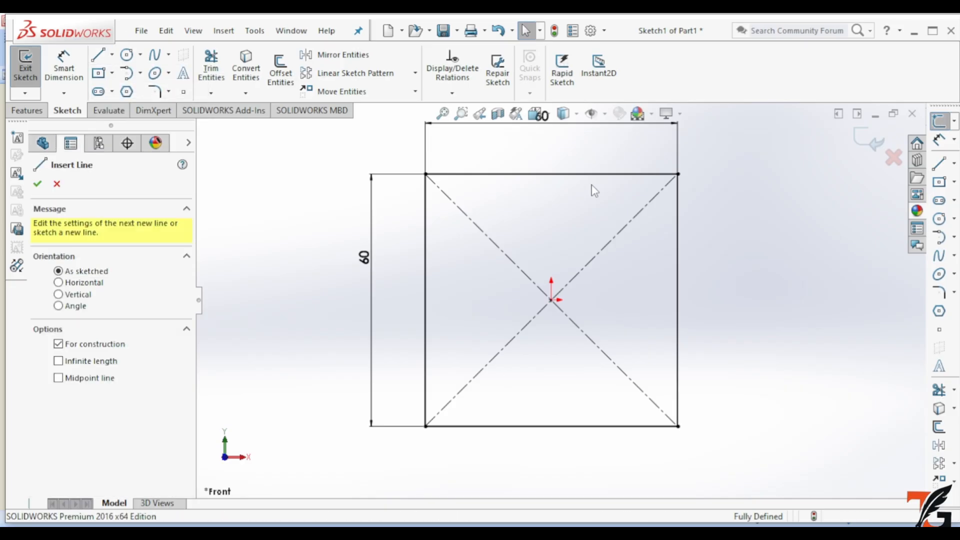
{"action": "left_click", "coordinate": [551, 174]}
{"action": "left_click", "coordinate": [551, 426]}
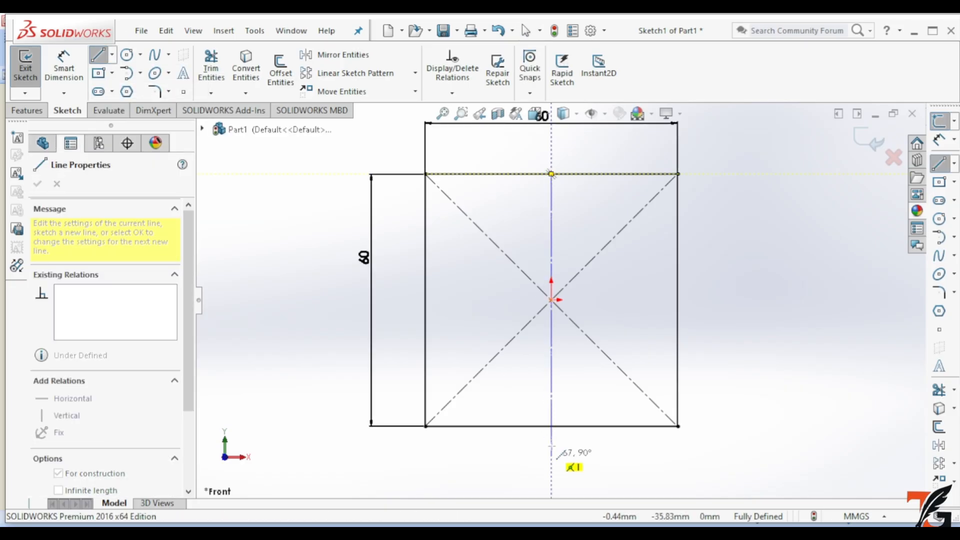
{"action": "key", "text": "Escape"}
{"action": "left_click", "coordinate": [113, 56]}
{"action": "left_click", "coordinate": [132, 90]}
{"action": "left_click", "coordinate": [425, 300]}
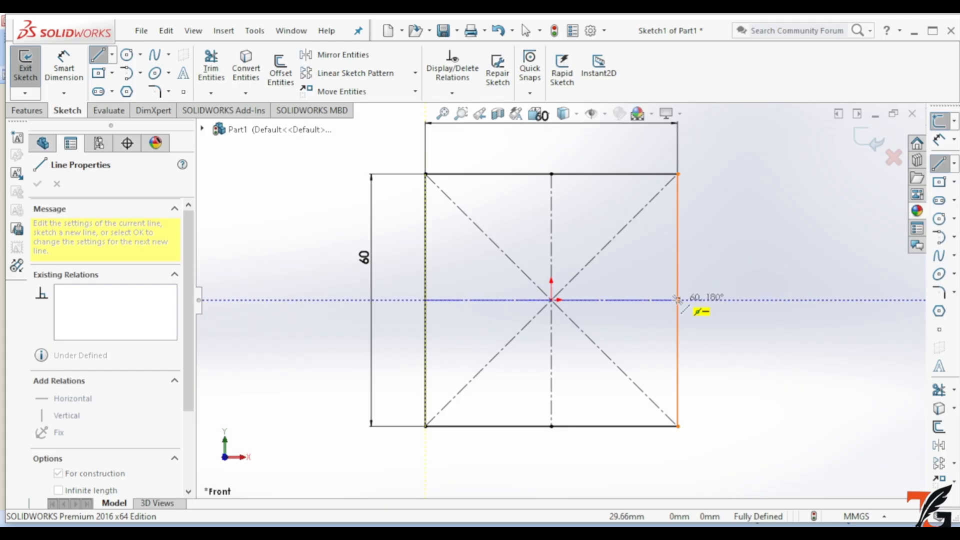
{"action": "double_click", "coordinate": [678, 300]}
Sketch a triangular notch about 22 mm wide and 15 mm high on the square's lower edge, with its apex on the vertical centerline.
{"action": "left_click", "coordinate": [552, 426]}
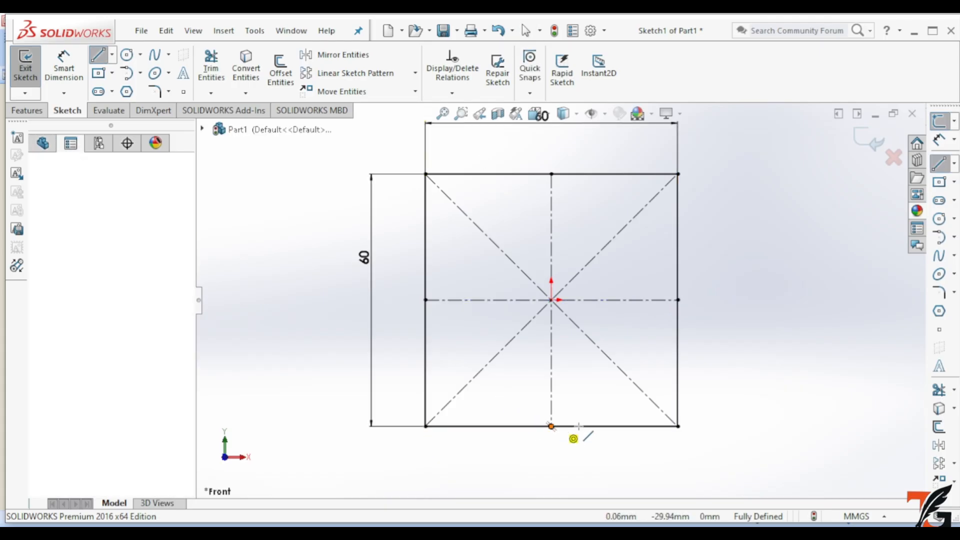
{"action": "left_click", "coordinate": [591, 426]}
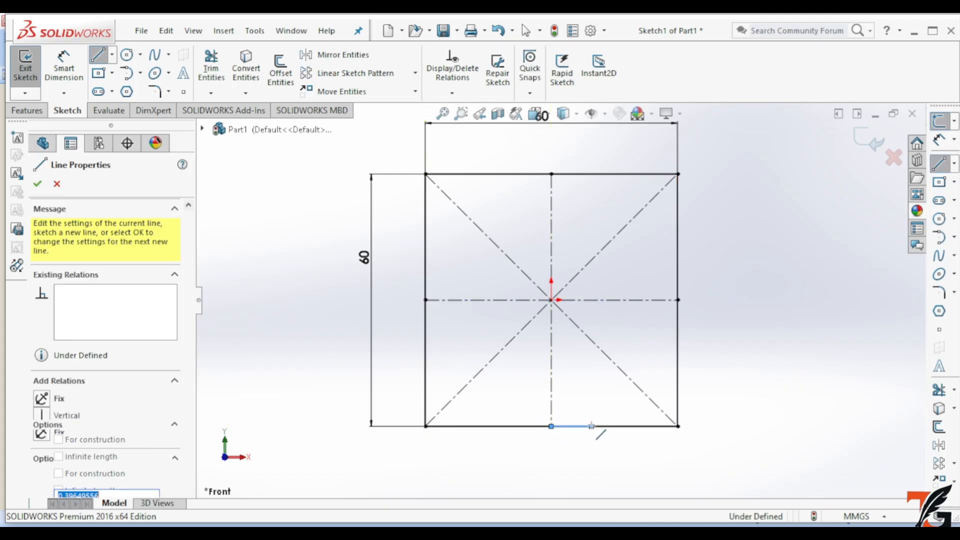
{"action": "left_click", "coordinate": [551, 361]}
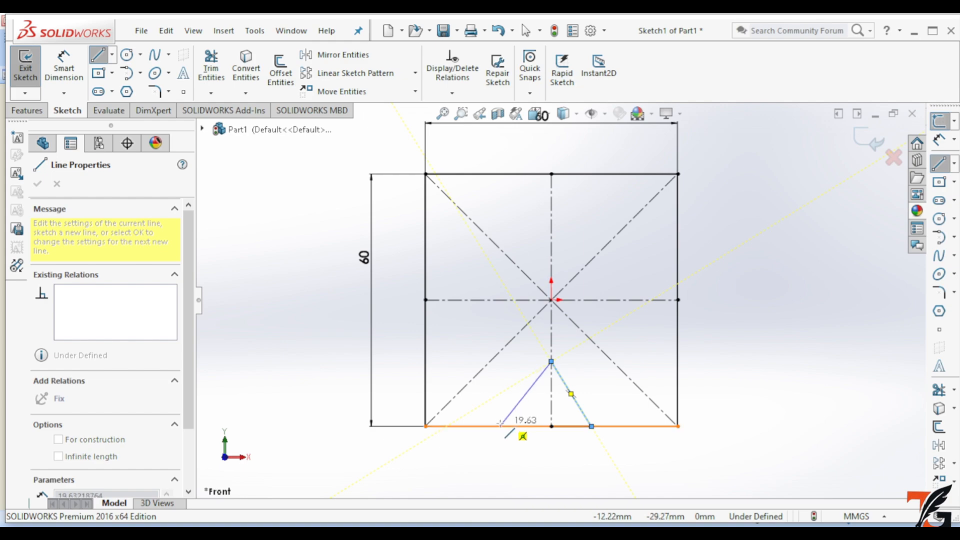
{"action": "left_click", "coordinate": [500, 426]}
{"action": "key", "text": "Escape"}
{"action": "key", "text": "Escape"}
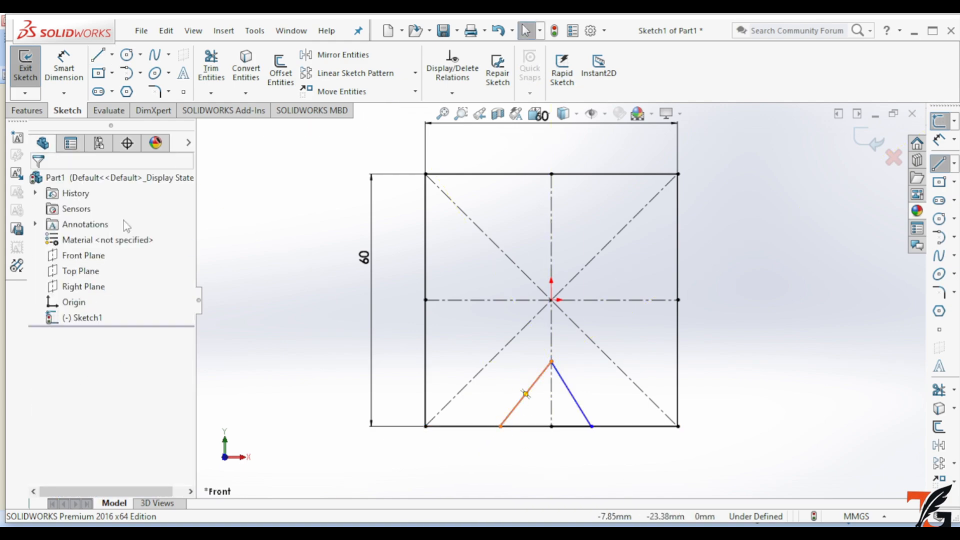
Dimension the distance between the notch's two lower endpoints as 40 mm.
{"action": "left_click", "coordinate": [64, 68]}
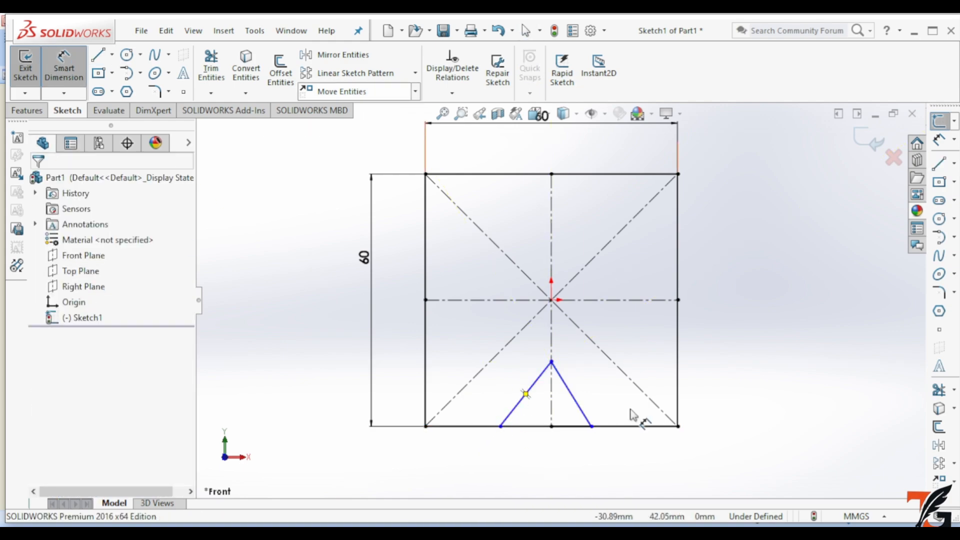
{"action": "left_click", "coordinate": [501, 426]}
{"action": "left_click", "coordinate": [591, 427]}
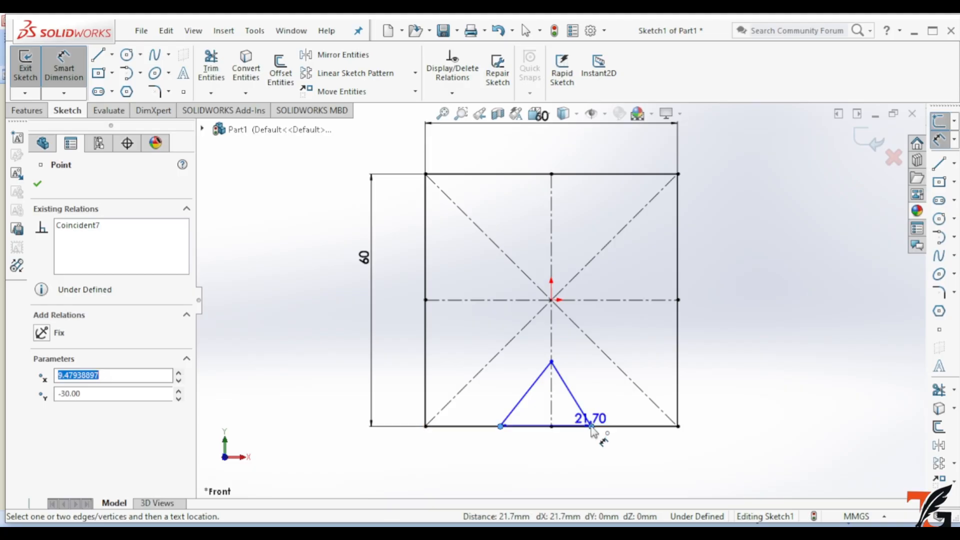
{"action": "left_click", "coordinate": [588, 468]}
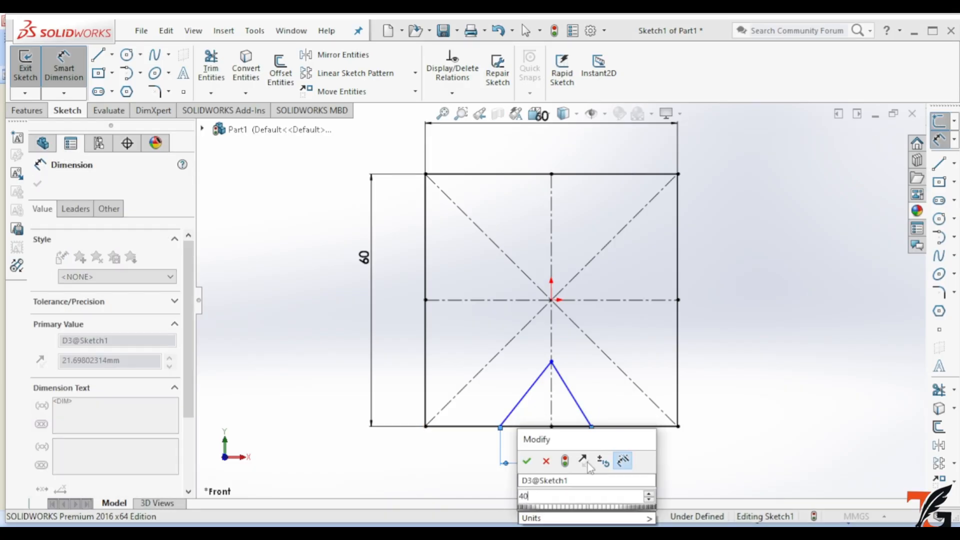
{"action": "type", "text": "40"}
{"action": "key", "text": "Return"}
{"action": "left_click", "coordinate": [38, 183]}
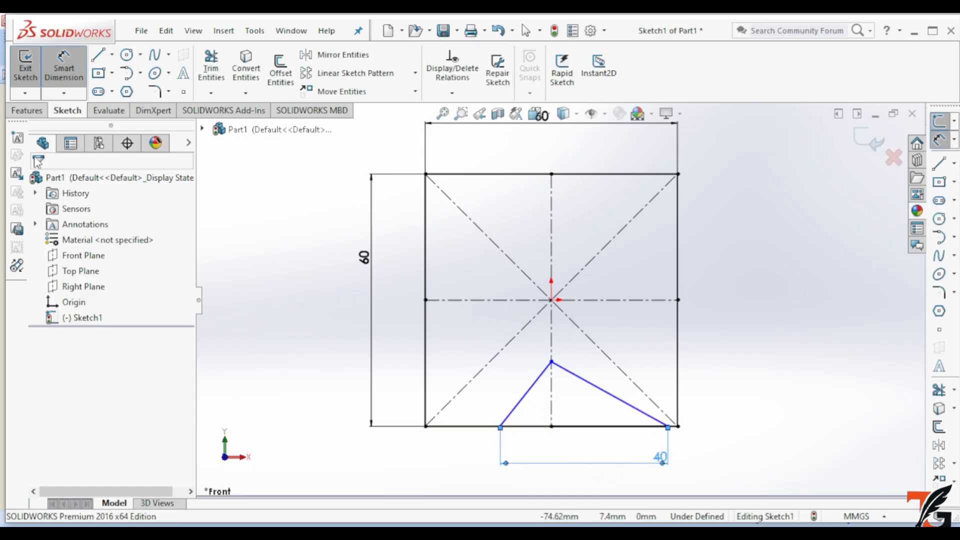
Dimension the notch's left endpoint 20 mm from the midpoint of the square's lower edge.
{"action": "left_click", "coordinate": [64, 67]}
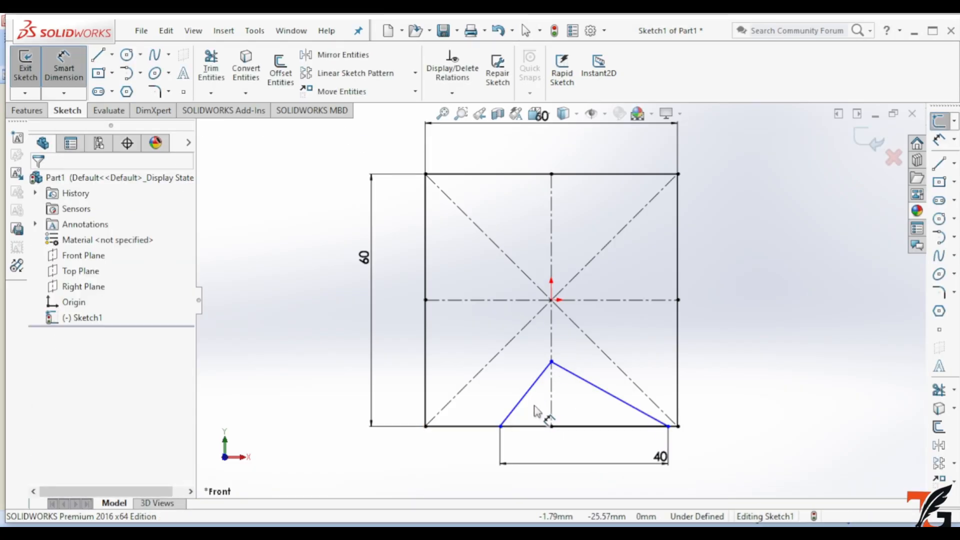
{"action": "left_click", "coordinate": [501, 426]}
{"action": "left_click", "coordinate": [551, 426]}
{"action": "left_click", "coordinate": [552, 495]}
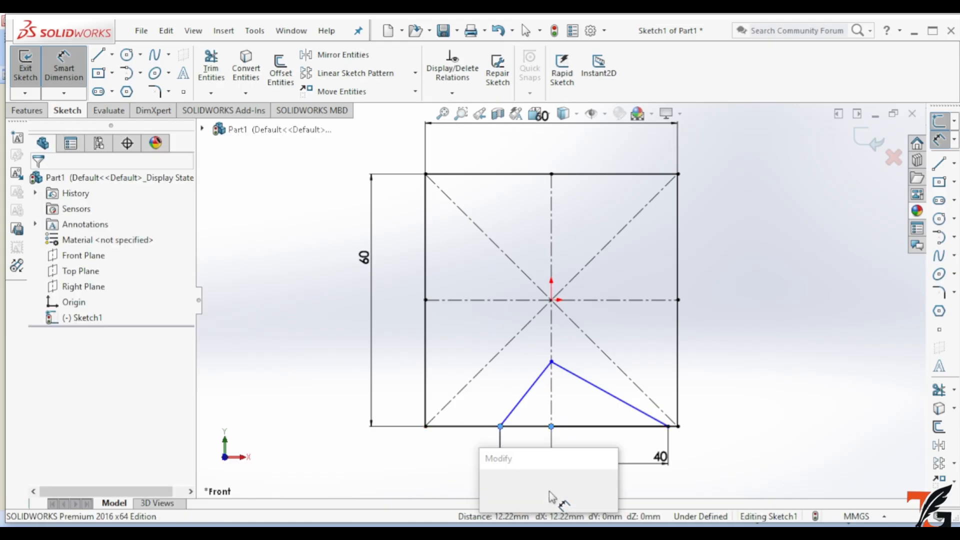
{"action": "type", "text": "20"}
{"action": "key", "text": "Return"}
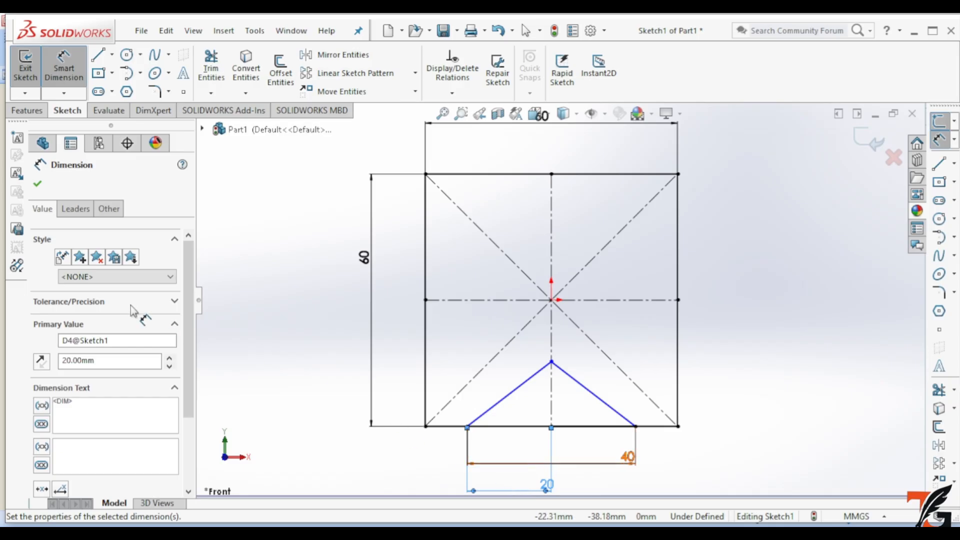
{"action": "left_click", "coordinate": [68, 71]}
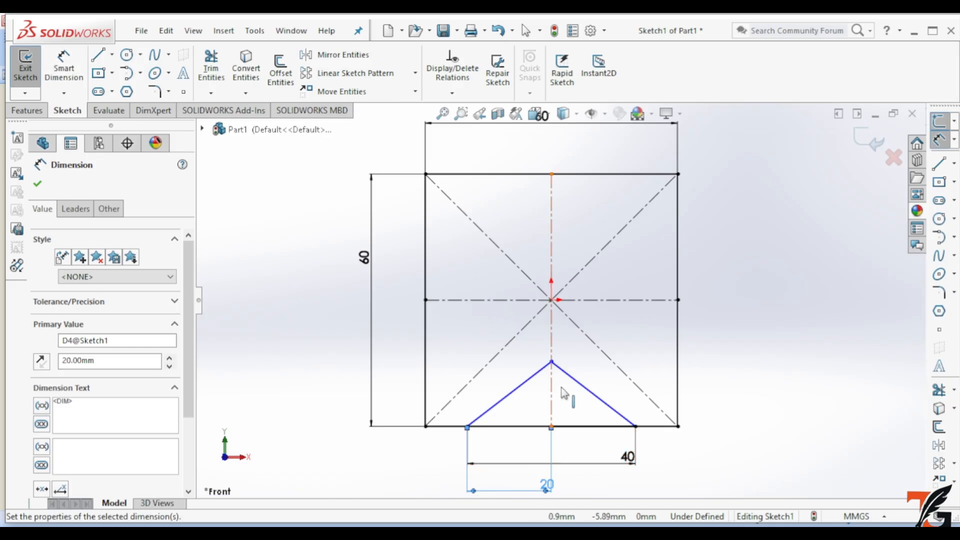
{"action": "left_click_drag", "start_coordinate": [551, 362], "coordinate": [554, 409]}
{"action": "left_click", "coordinate": [551, 427]}
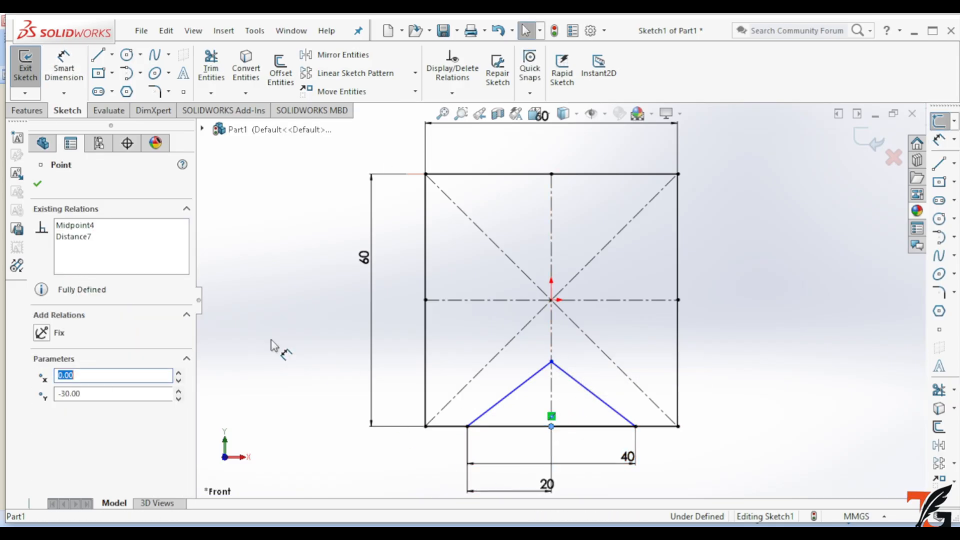
{"action": "left_click", "coordinate": [39, 184]}
Dimension the notch's apex 20 mm above the square's lower edge.
{"action": "left_click", "coordinate": [65, 73]}
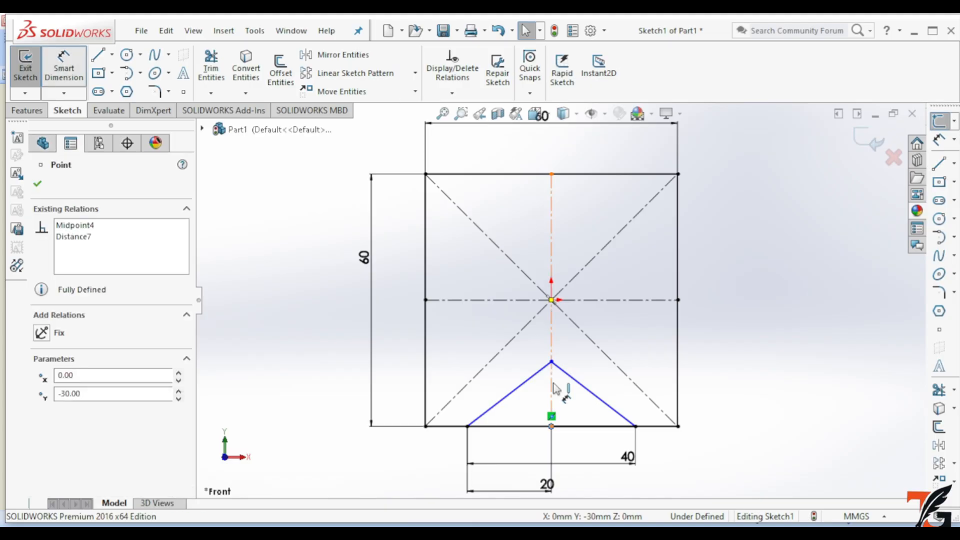
{"action": "left_click", "coordinate": [552, 362]}
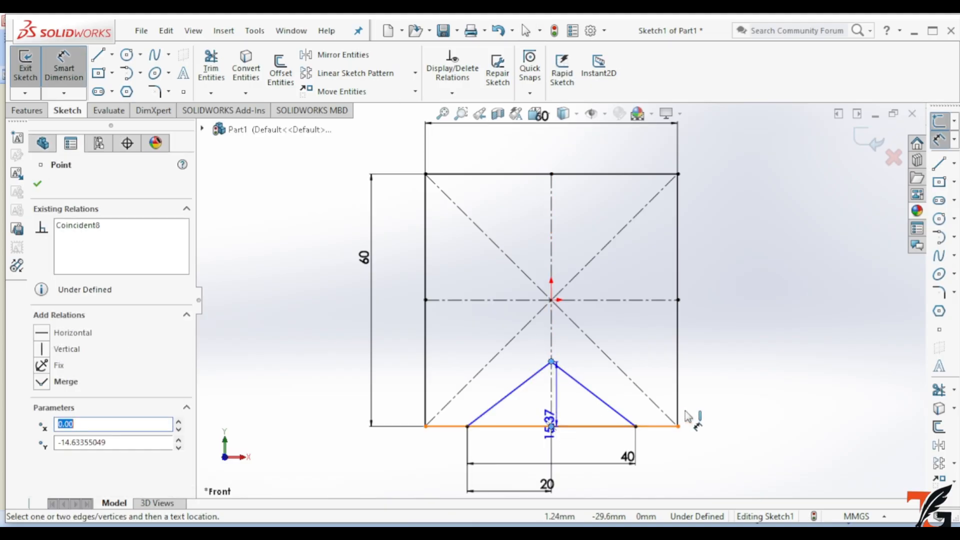
{"action": "left_click", "coordinate": [716, 417]}
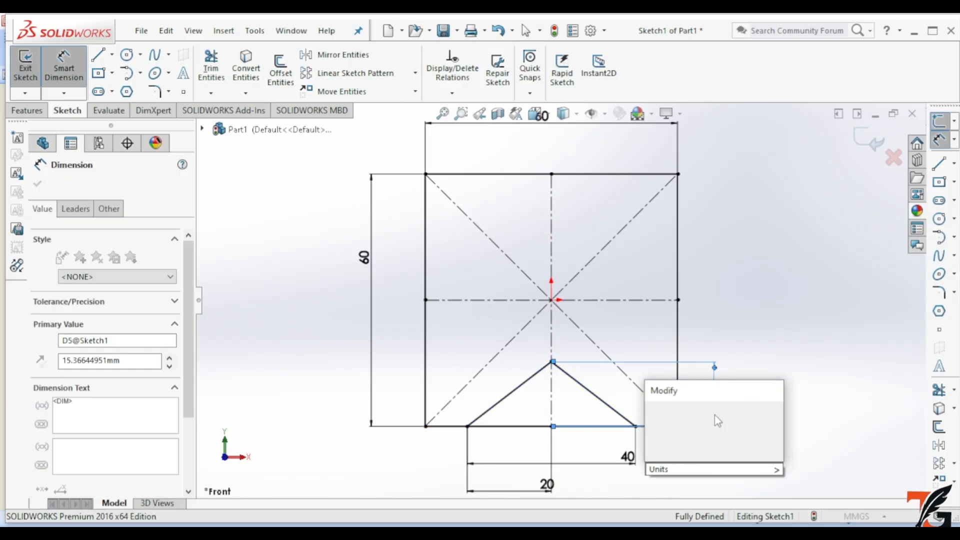
{"action": "type", "text": "20"}
{"action": "key", "text": "Return"}
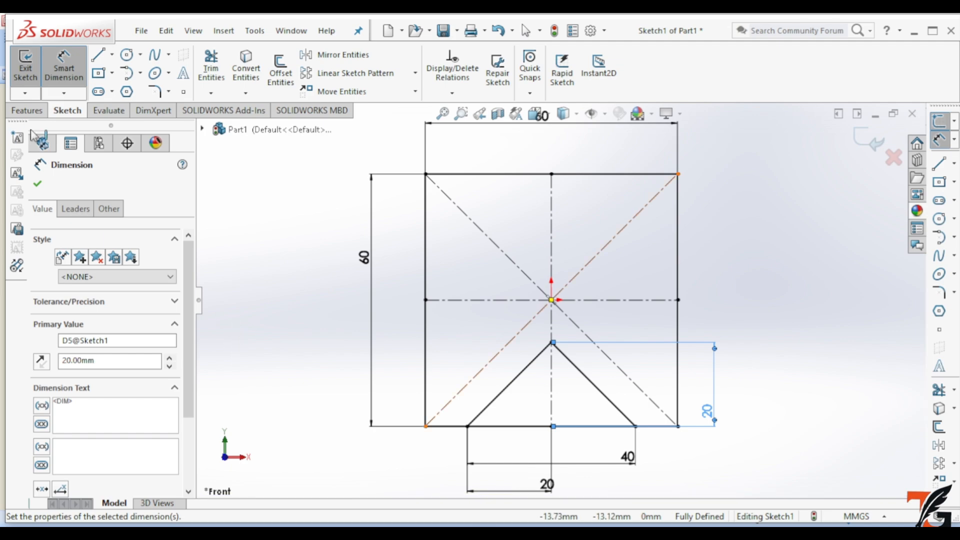
{"action": "left_click", "coordinate": [38, 184]}
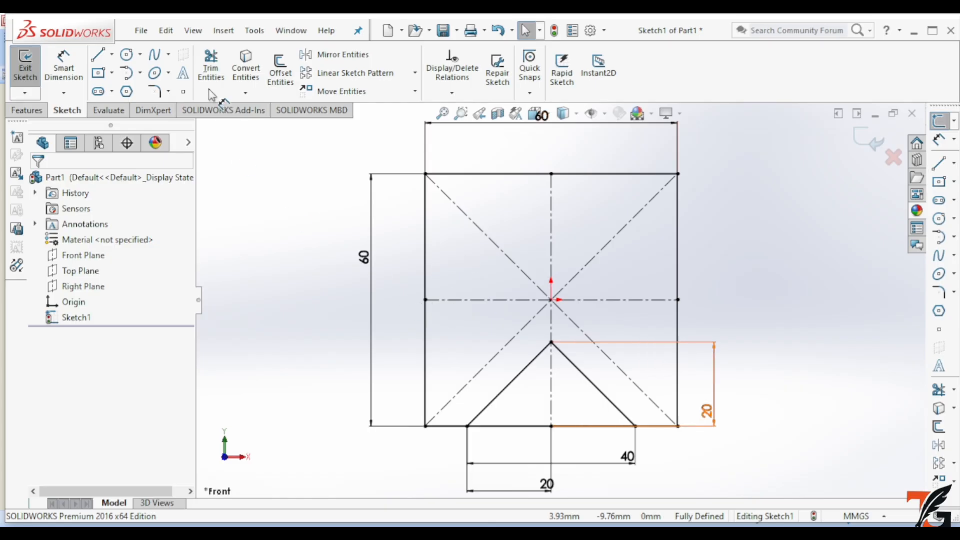
Mirror the two slanted notch lines about the horizontal centerline, keeping the originals.
{"action": "left_click", "coordinate": [342, 55]}
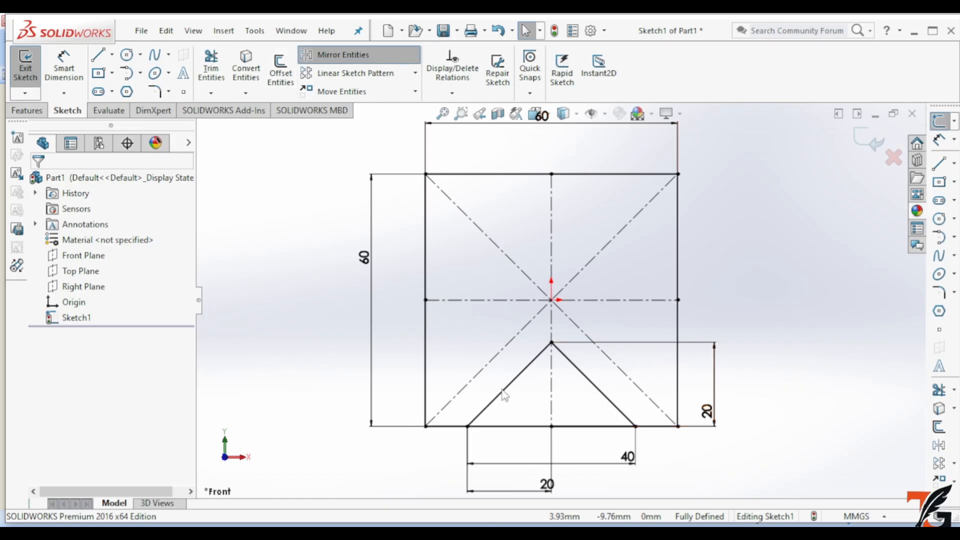
{"action": "left_click", "coordinate": [600, 391]}
{"action": "left_click", "coordinate": [600, 392]}
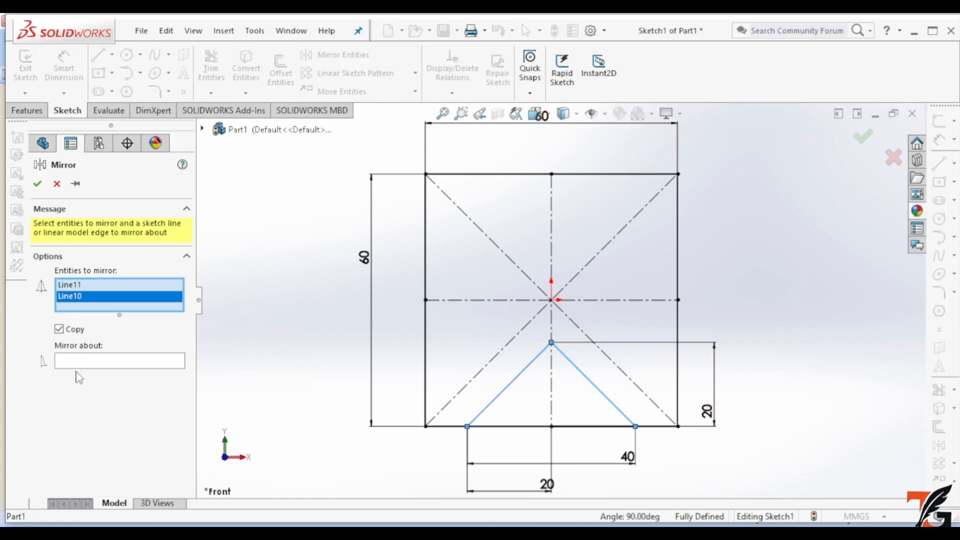
{"action": "left_click", "coordinate": [83, 361]}
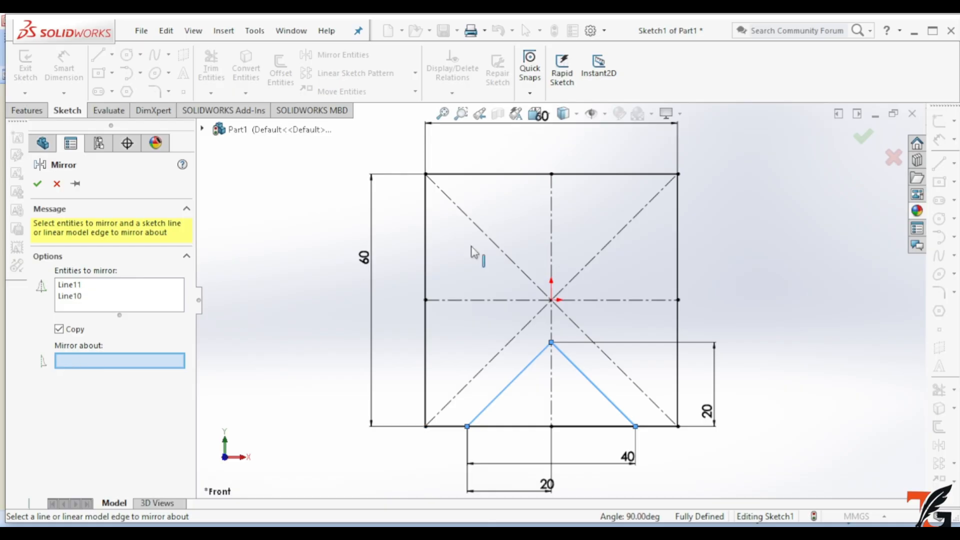
{"action": "left_click", "coordinate": [528, 300]}
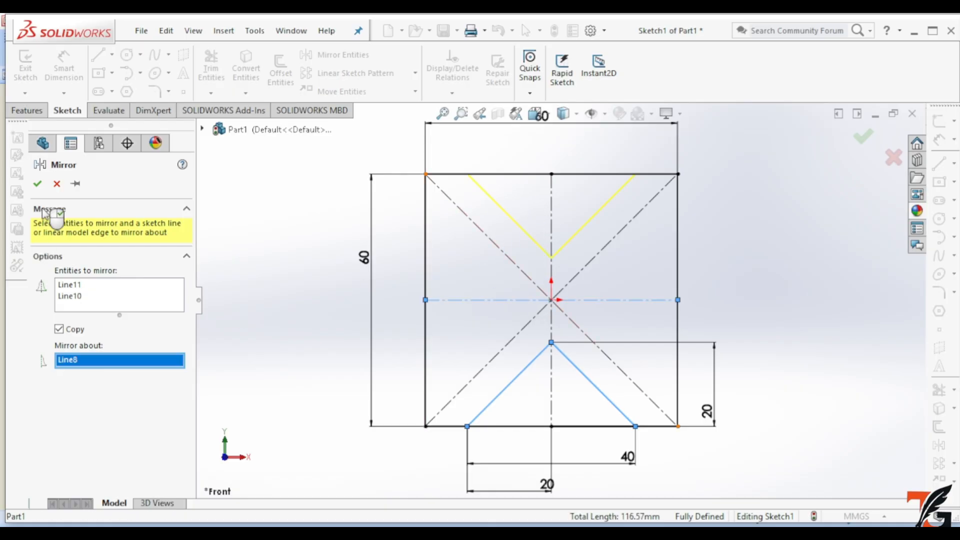
{"action": "left_click", "coordinate": [37, 184]}
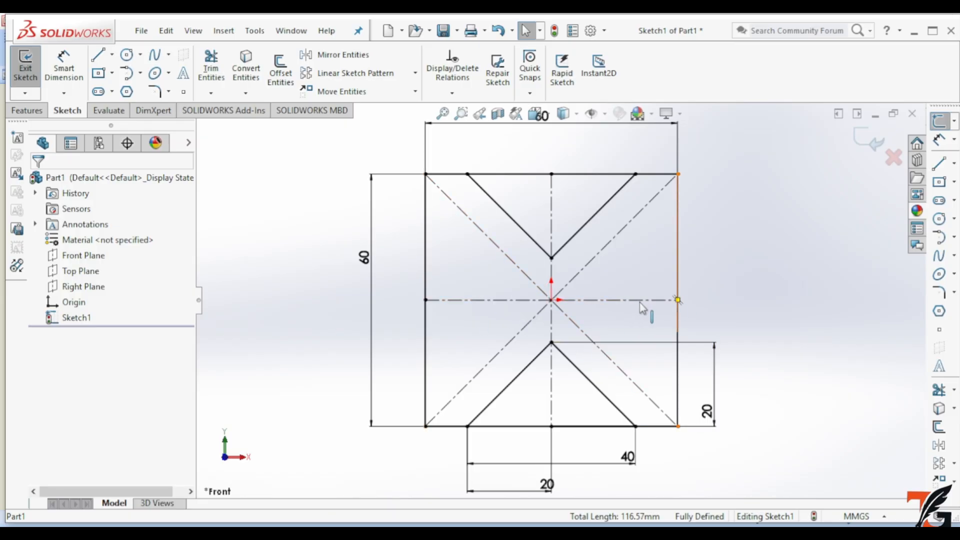
Sketch a center rectangle about 16.5 mm wide and 10.8 mm high, centered on the midpoint of the square's right edge.
{"action": "mouse_move", "coordinate": [474, 509]}
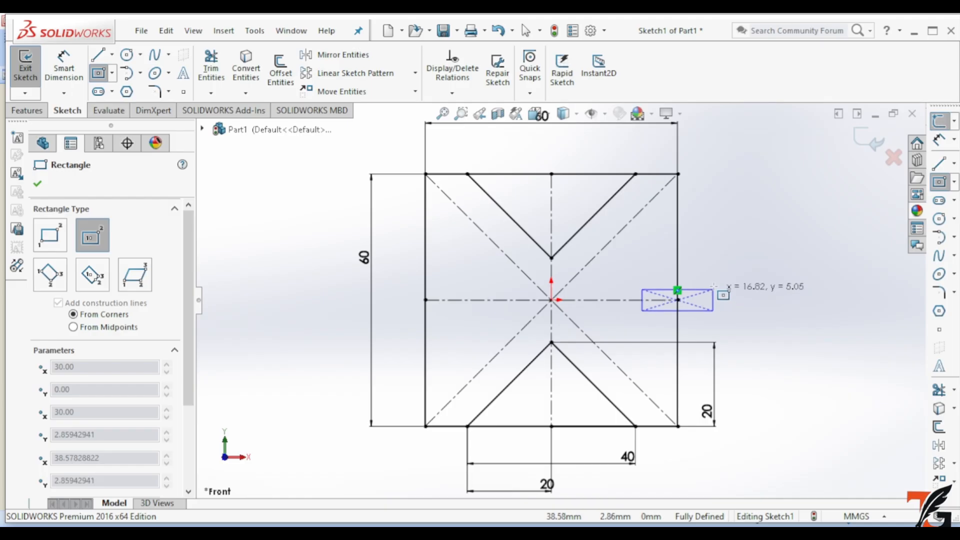
{"action": "left_click", "coordinate": [713, 323]}
{"action": "left_click", "coordinate": [38, 185]}
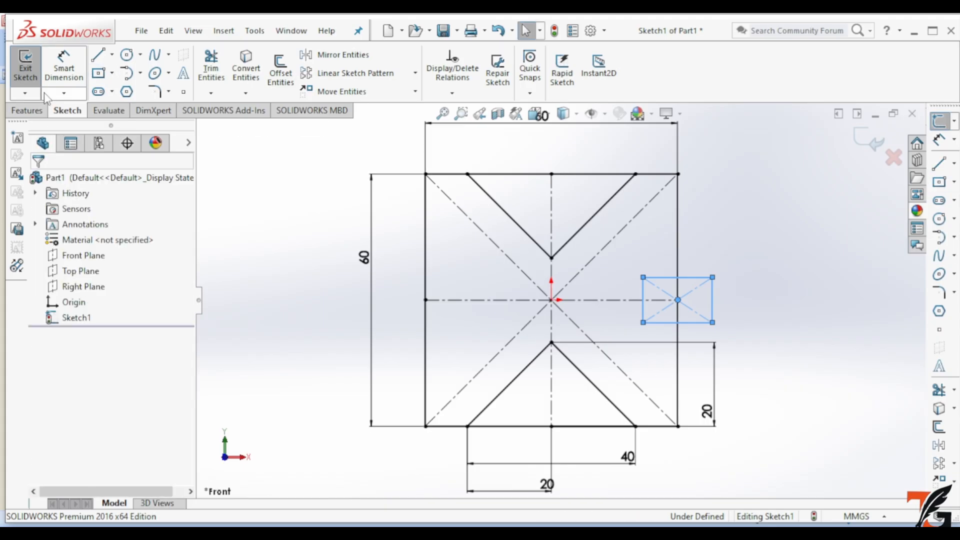
Dimension the height of the small rectangle on the square's right edge as 12 mm.
{"action": "left_click", "coordinate": [63, 64]}
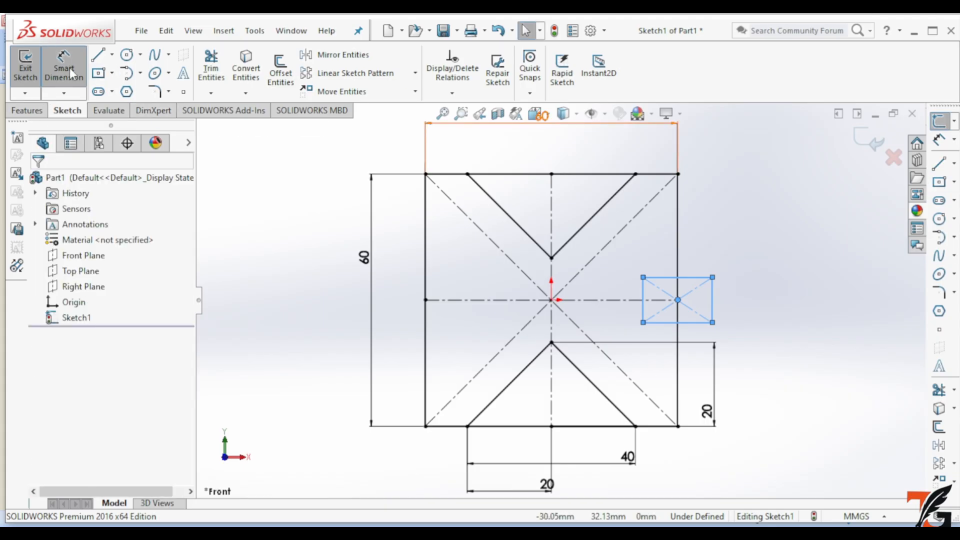
{"action": "left_click", "coordinate": [712, 295]}
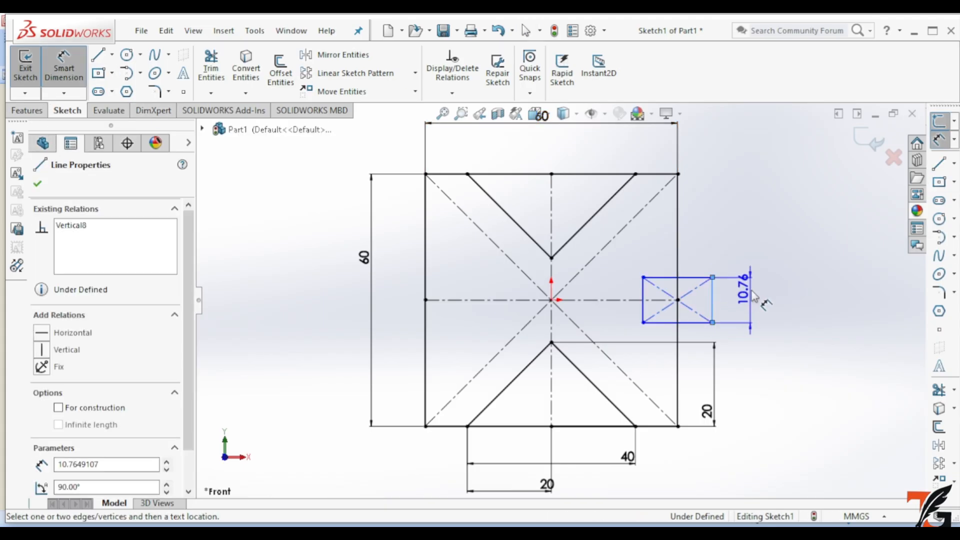
{"action": "left_click", "coordinate": [755, 296]}
{"action": "type", "text": "12"}
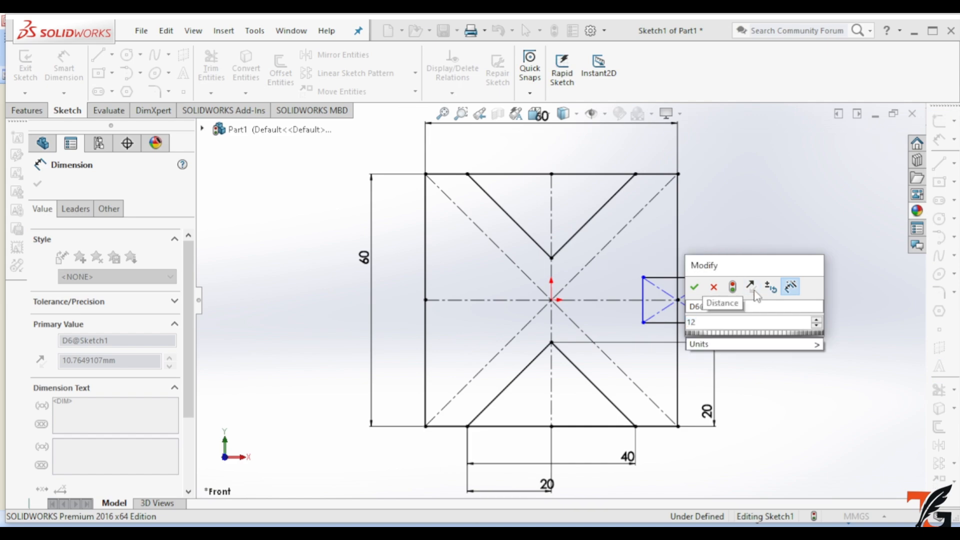
{"action": "key", "text": "Return"}
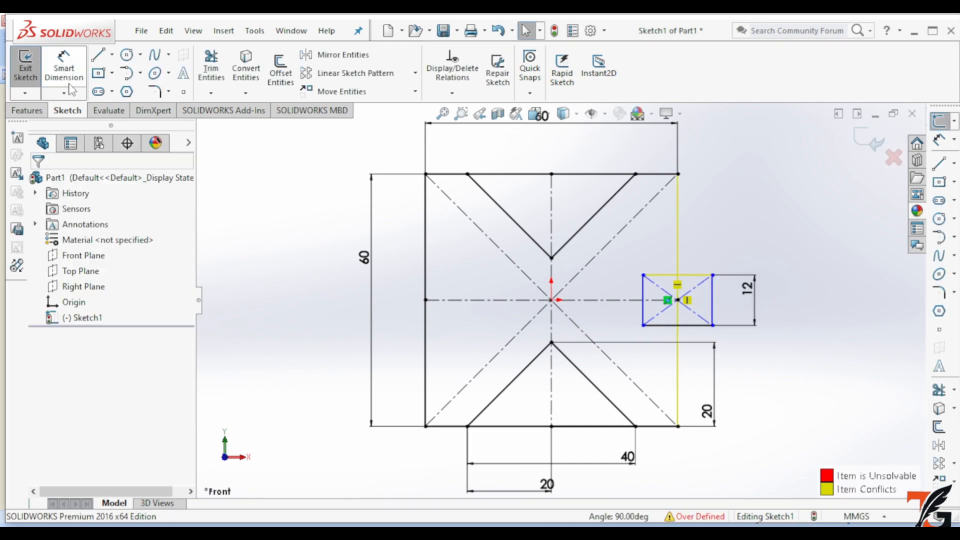
Dimension the width of the small rectangle on the square's right edge as 12 mm.
{"action": "left_click", "coordinate": [64, 70]}
{"action": "left_click", "coordinate": [697, 275]}
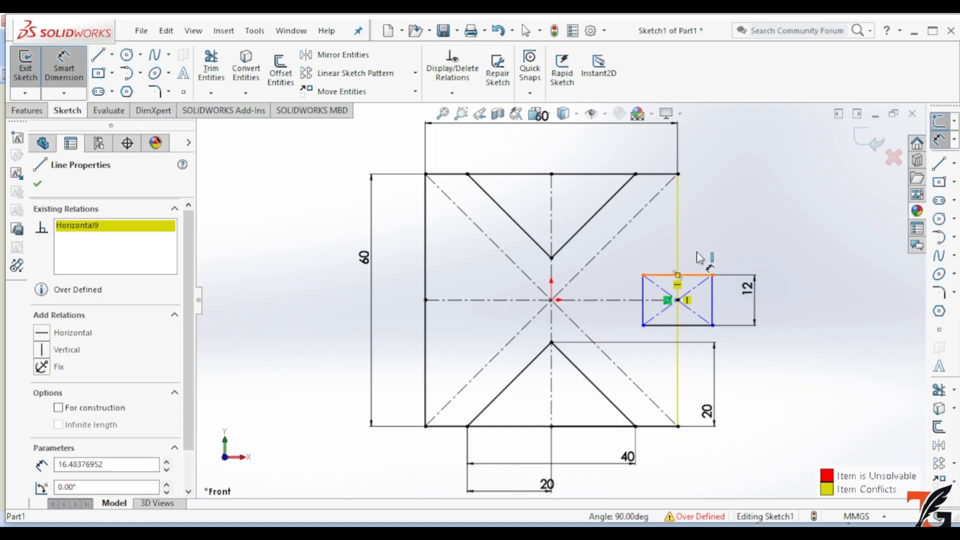
{"action": "left_click", "coordinate": [700, 257]}
{"action": "type", "text": "12"}
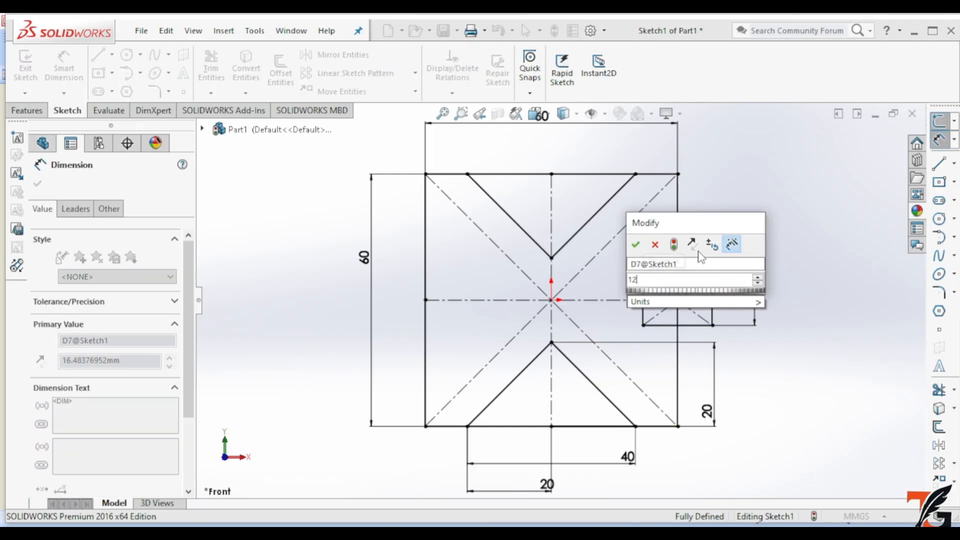
{"action": "key", "text": "Return"}
{"action": "key", "text": "Escape"}
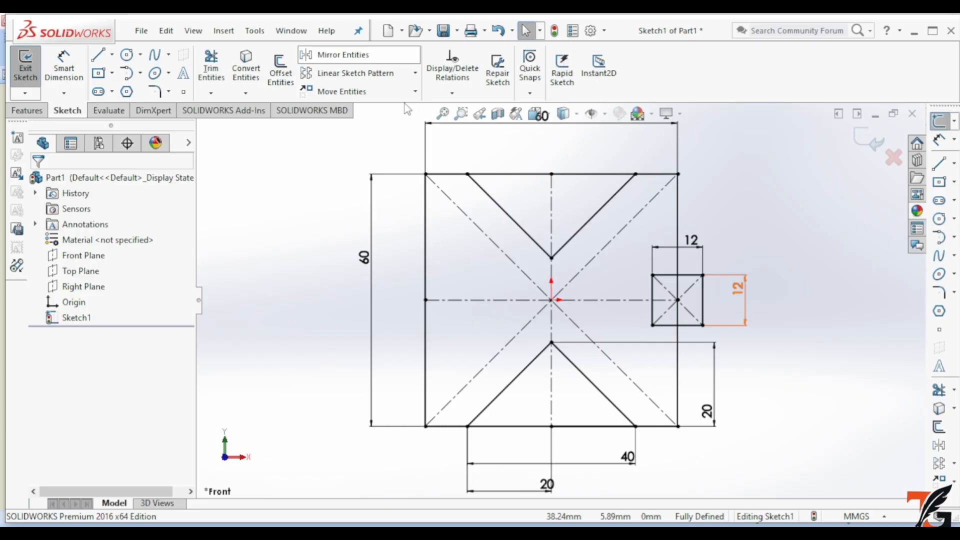
Mirror the small 12 mm square about the vertical centerline, keeping the original.
{"action": "left_click", "coordinate": [328, 54]}
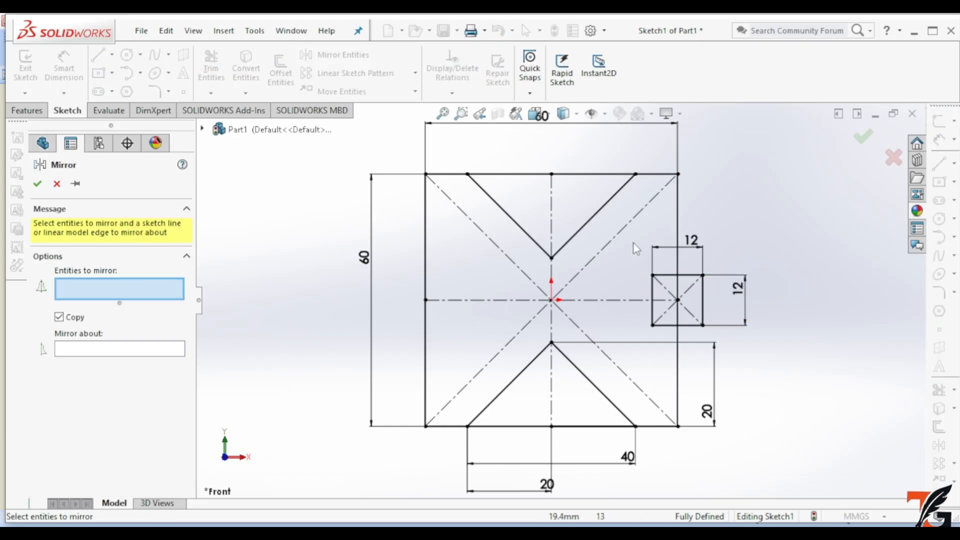
{"action": "left_click_drag", "start_coordinate": [633, 242], "coordinate": [784, 334]}
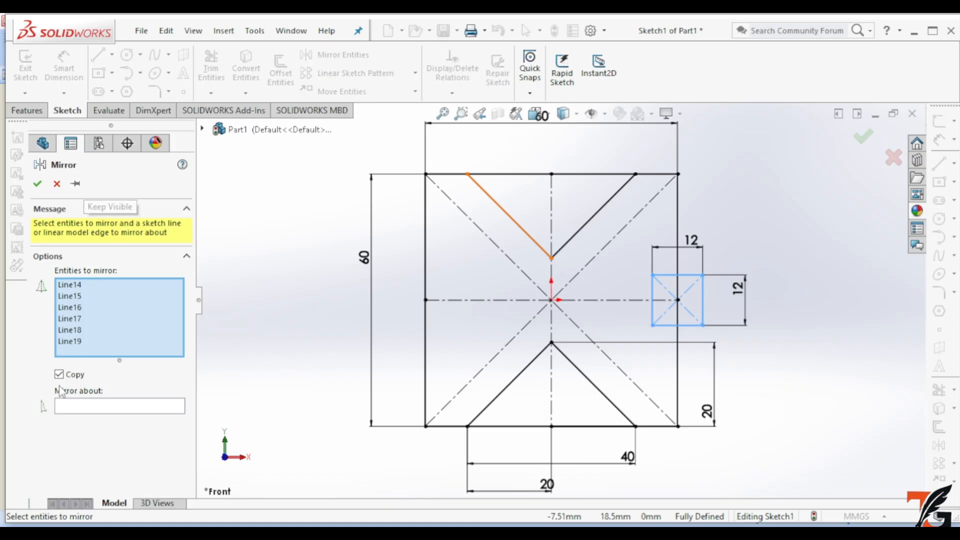
{"action": "left_click", "coordinate": [82, 409]}
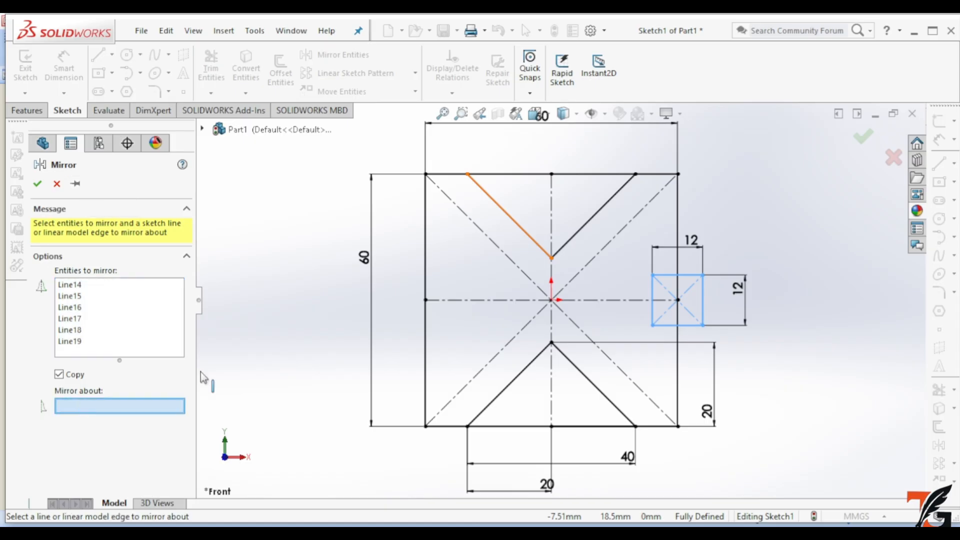
{"action": "left_click", "coordinate": [552, 232]}
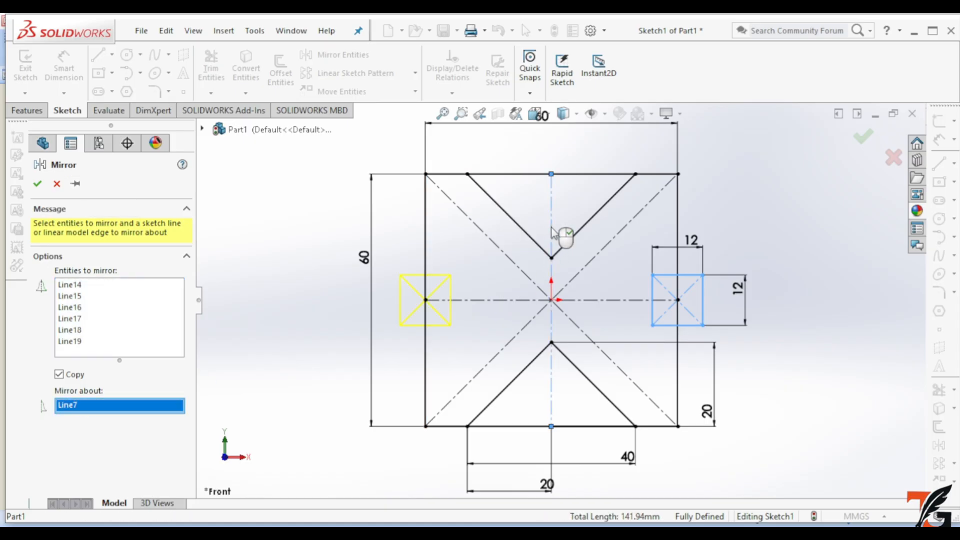
{"action": "left_click", "coordinate": [37, 183]}
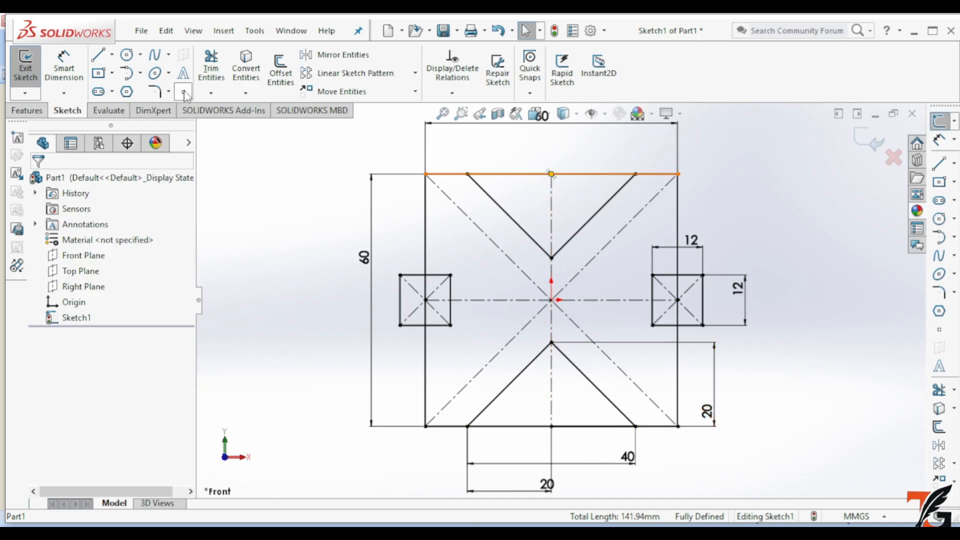
Power-trim the large square's upper and lower edge segments that close the two V notches.
{"action": "left_click", "coordinate": [211, 67]}
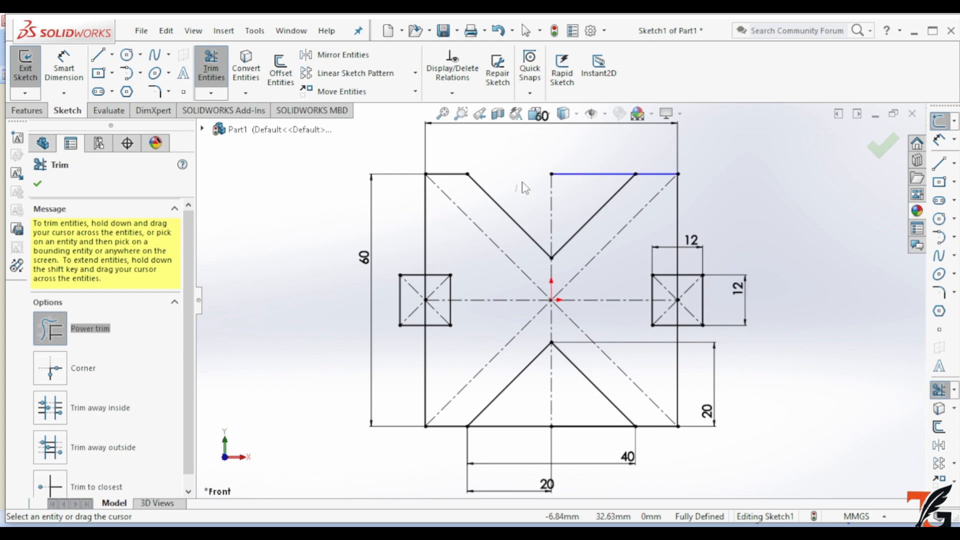
{"action": "left_click_drag", "start_coordinate": [574, 188], "coordinate": [574, 173]}
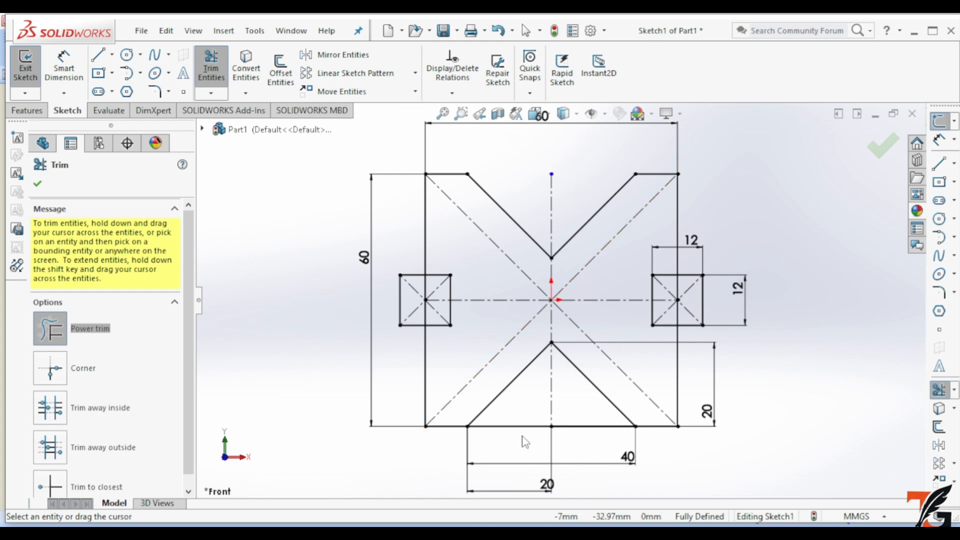
{"action": "mouse_move", "coordinate": [577, 408]}
{"action": "left_mouse_down"}
{"action": "mouse_move", "coordinate": [520, 410]}
{"action": "mouse_move", "coordinate": [465, 397]}
{"action": "left_mouse_up"}
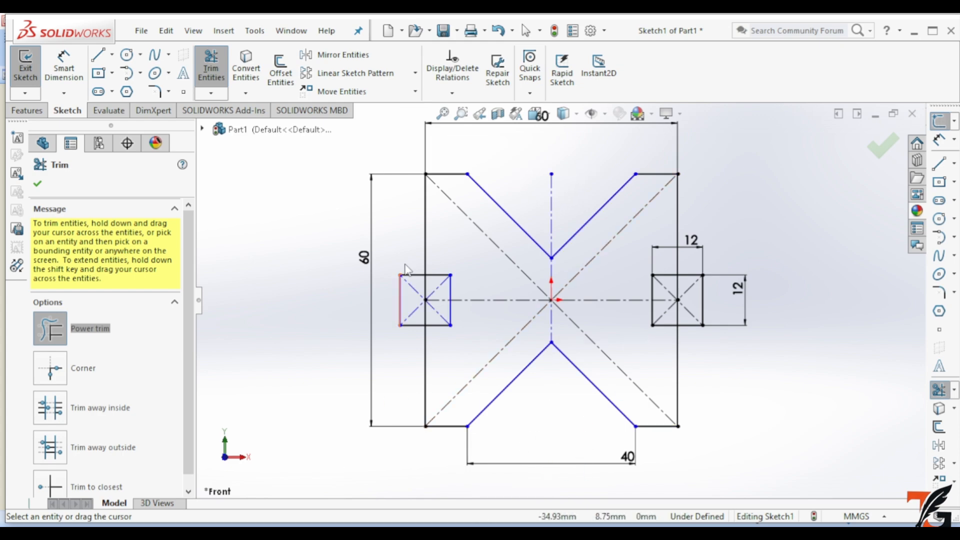
Trim the small squares' parts outside the profile and the large square's side edges between them, leaving an open slot on each side.
{"action": "left_click_drag", "start_coordinate": [406, 269], "coordinate": [411, 286]}
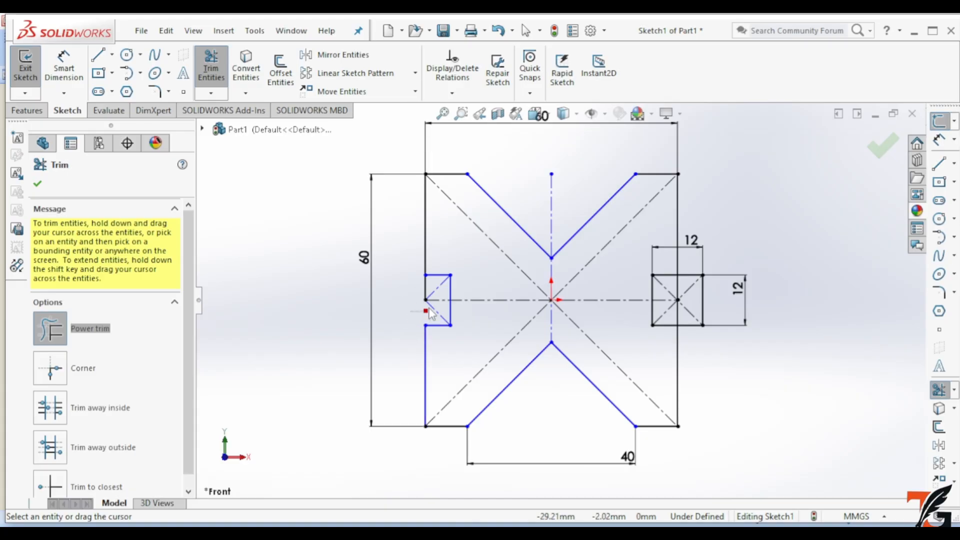
{"action": "left_click_drag", "start_coordinate": [416, 295], "coordinate": [433, 295]}
{"action": "mouse_move", "coordinate": [656, 285]}
{"action": "left_mouse_down"}
{"action": "mouse_move", "coordinate": [702, 289]}
{"action": "mouse_move", "coordinate": [672, 311]}
{"action": "mouse_move", "coordinate": [696, 337]}
{"action": "left_mouse_up"}
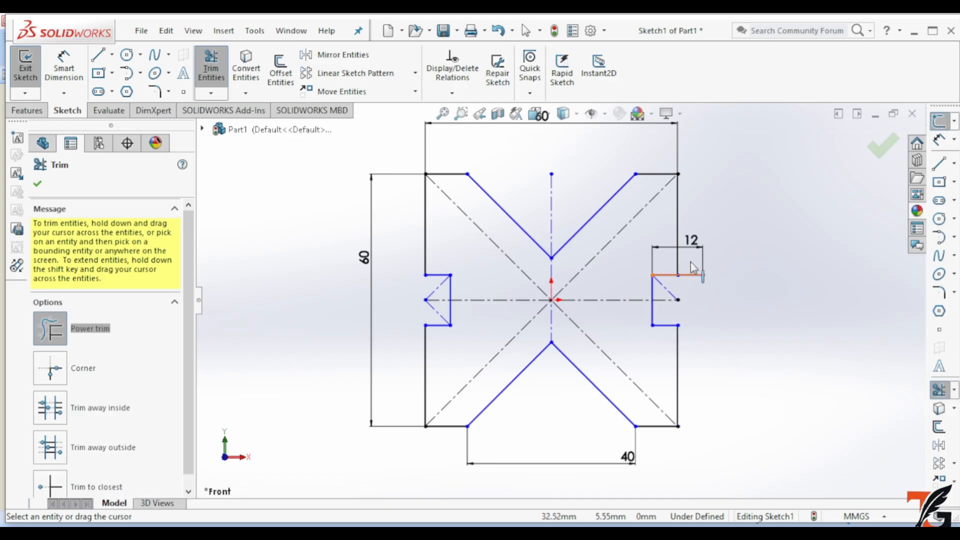
{"action": "left_click_drag", "start_coordinate": [692, 267], "coordinate": [695, 286]}
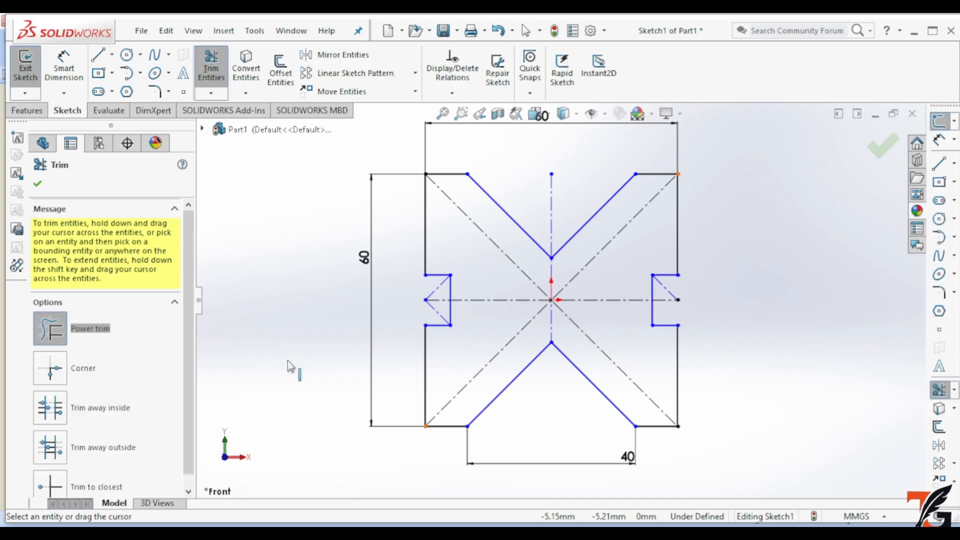
{"action": "left_click", "coordinate": [37, 185]}
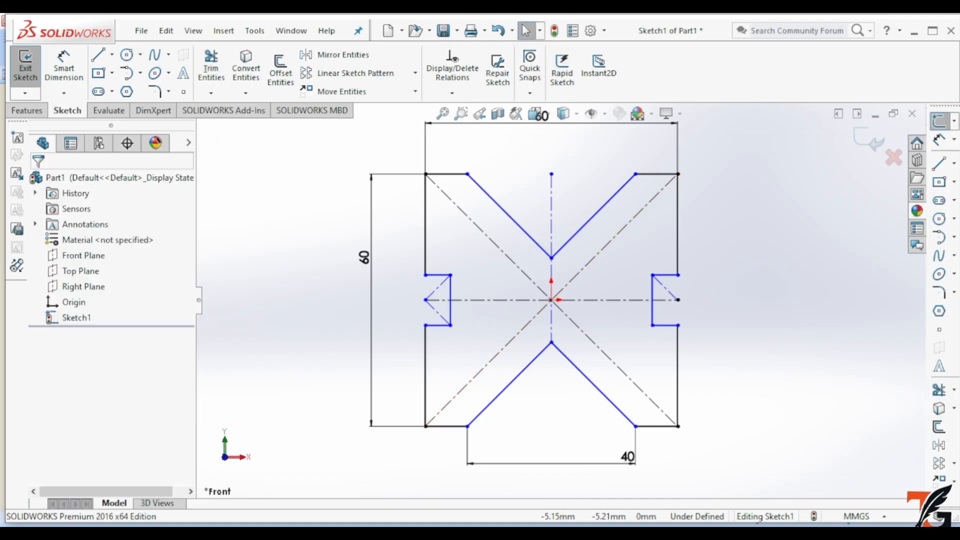
Extrude the V-block profile as a boss with a Mid Plane depth of 120 mm.
{"action": "left_click", "coordinate": [28, 110]}
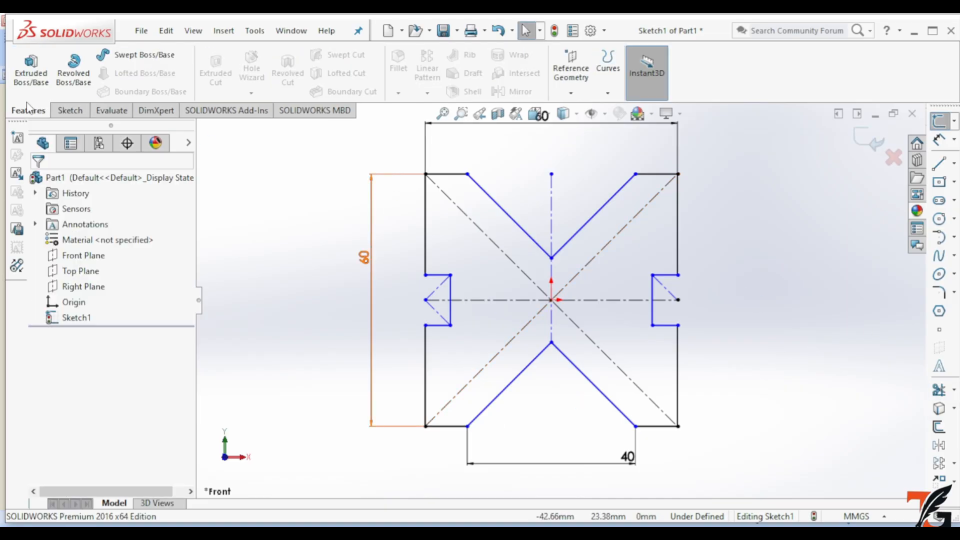
{"action": "left_click", "coordinate": [32, 74]}
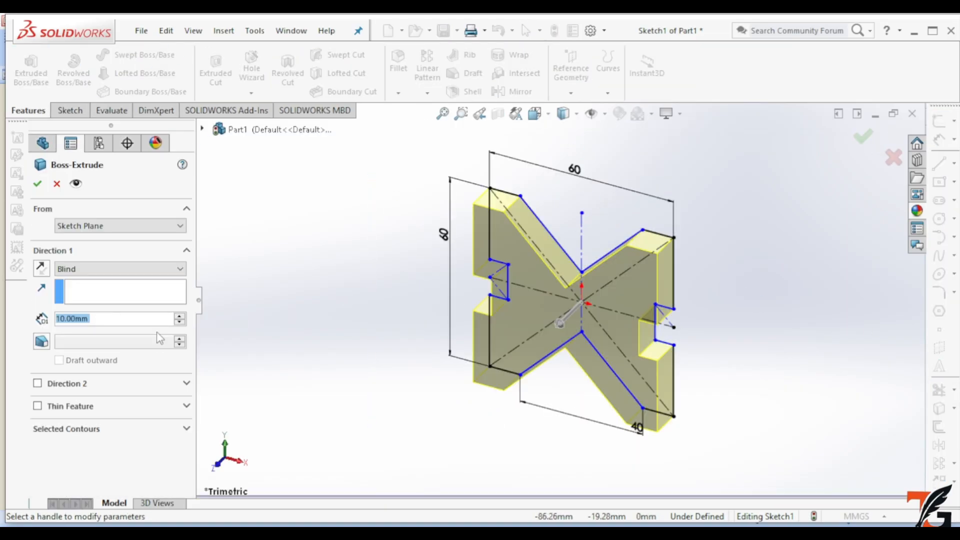
{"action": "left_click", "coordinate": [178, 269]}
{"action": "left_click", "coordinate": [80, 328]}
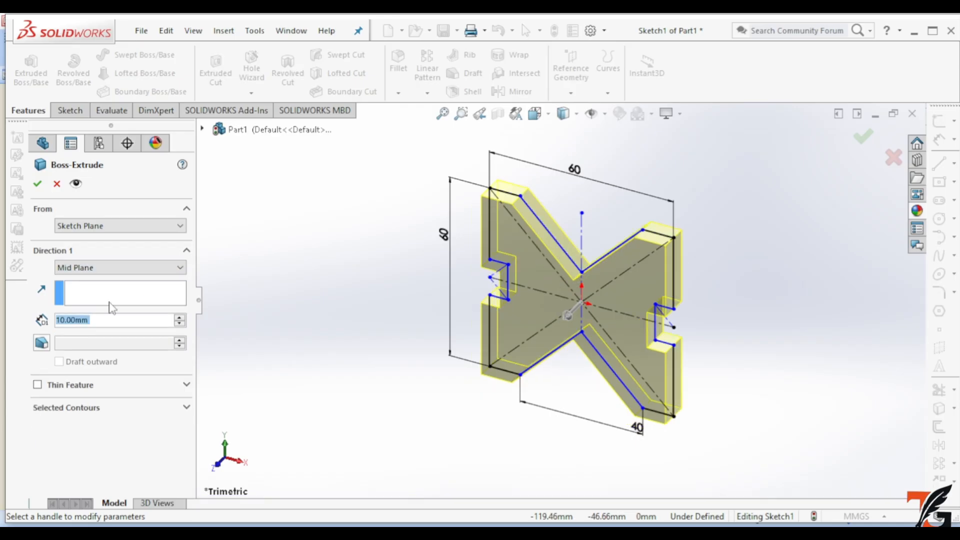
{"action": "left_click", "coordinate": [59, 320]}
{"action": "type", "text": "120"}
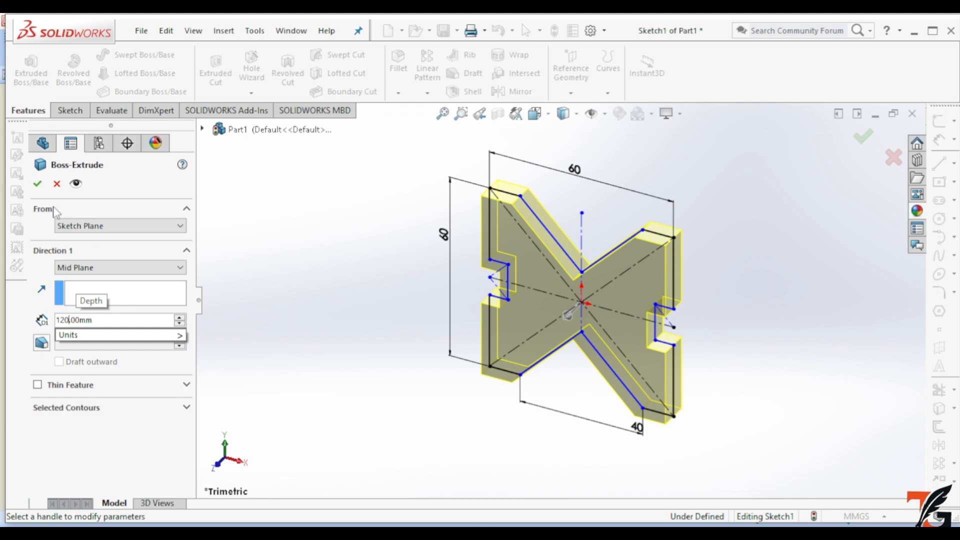
{"action": "key", "text": "Return"}
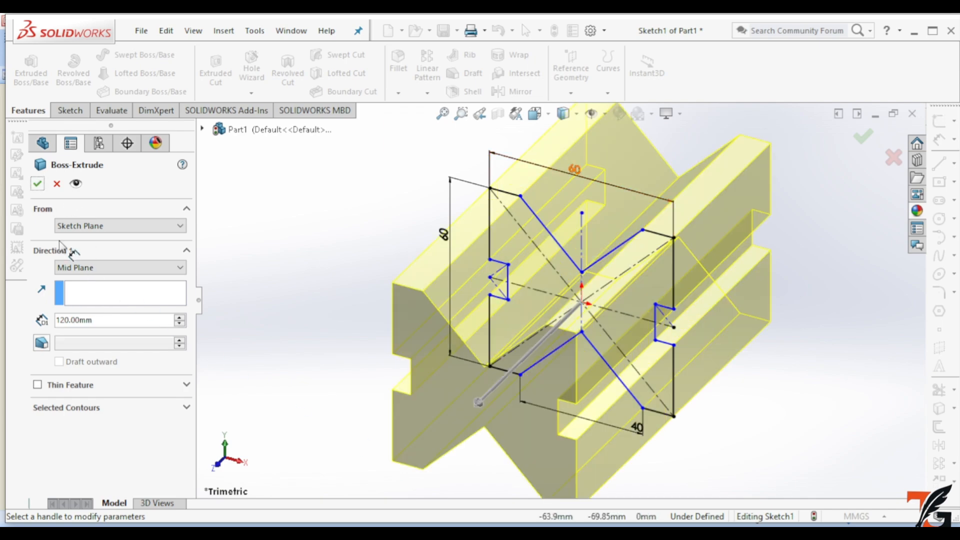
{"action": "left_click", "coordinate": [37, 186]}
Apply the polished bronze metal appearance to the whole part.
{"action": "middle_click_drag", "start_coordinate": [407, 328], "coordinate": [365, 205]}
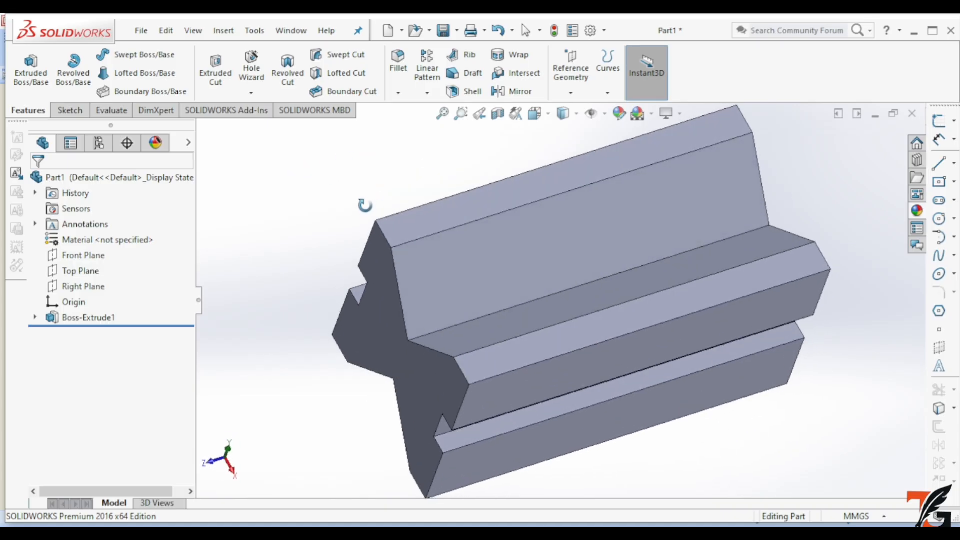
{"action": "left_click", "coordinate": [917, 210]}
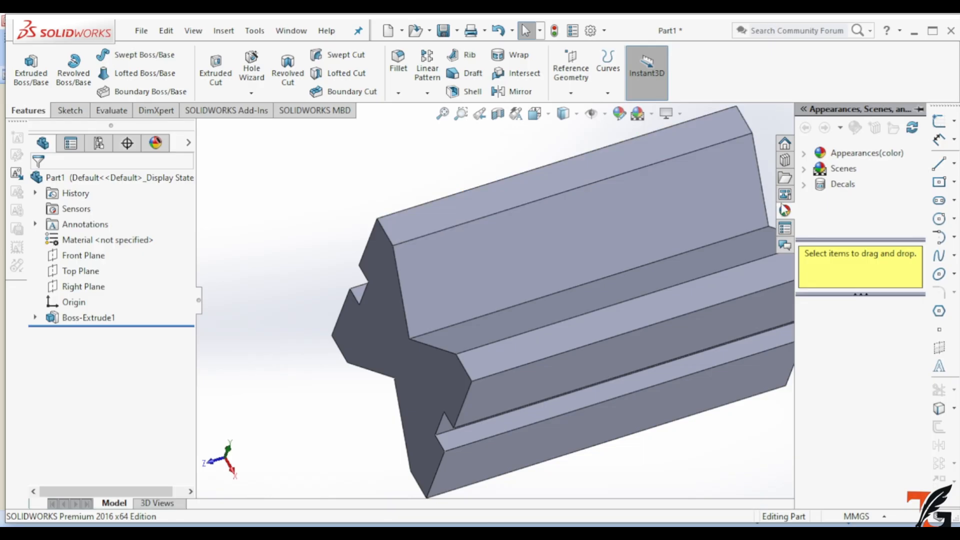
{"action": "left_click", "coordinate": [804, 153]}
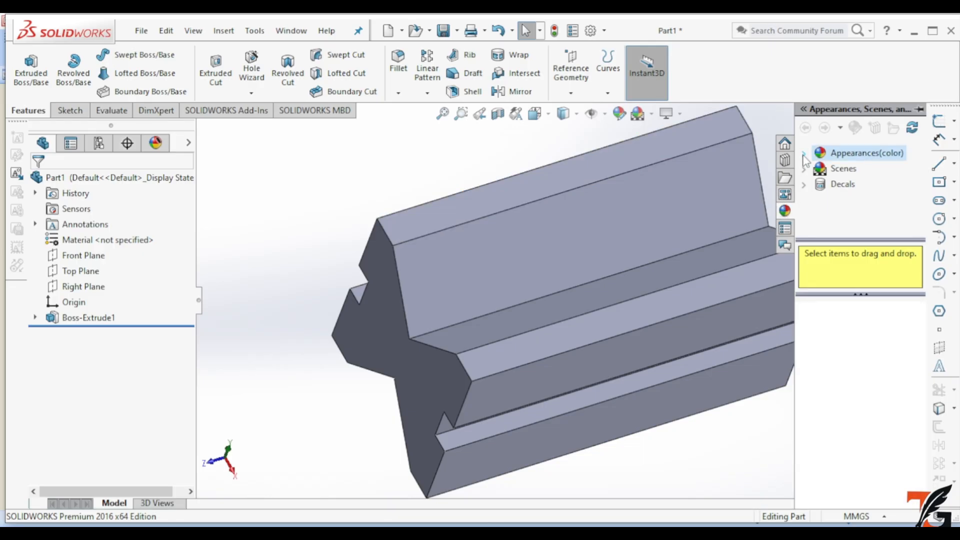
{"action": "left_click", "coordinate": [859, 184]}
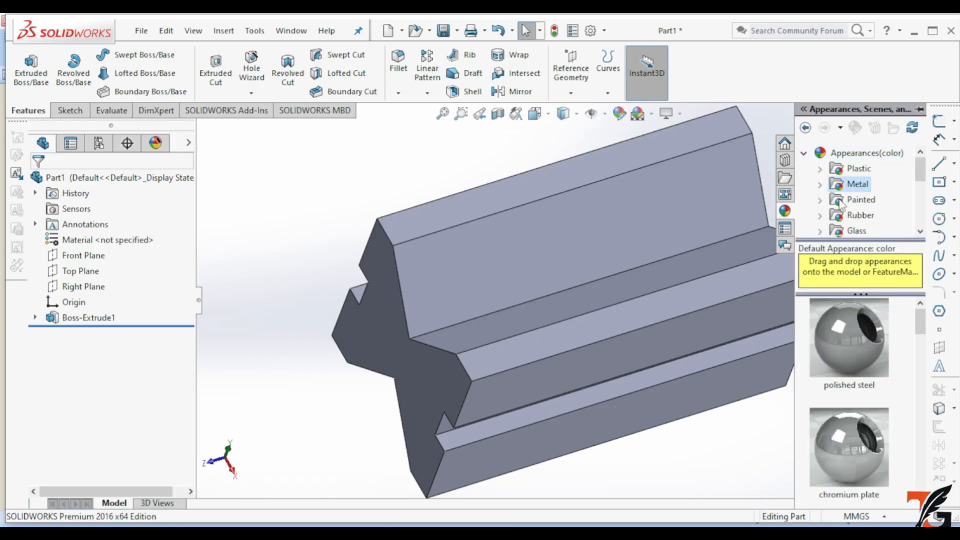
{"action": "scroll", "coordinate": [842, 359], "scroll_direction": "down", "scroll_amount": 3}
{"action": "mouse_move", "coordinate": [850, 372]}
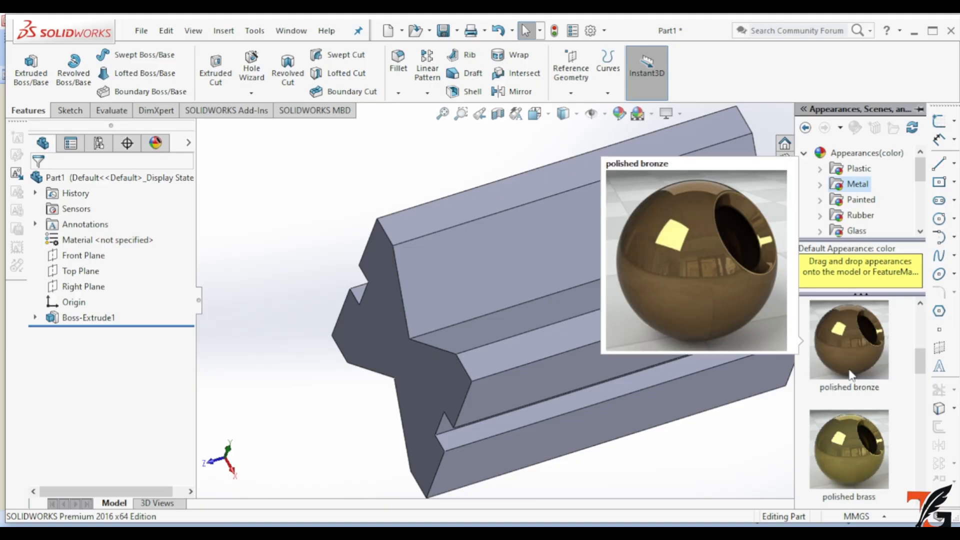
{"action": "left_click", "coordinate": [844, 342]}
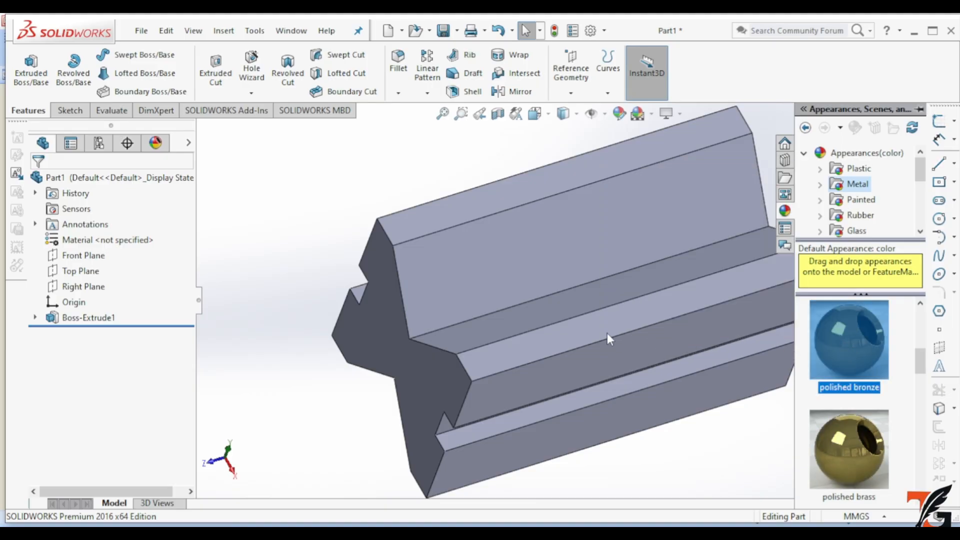
{"action": "left_click_drag", "start_coordinate": [607, 333], "coordinate": [585, 309]}
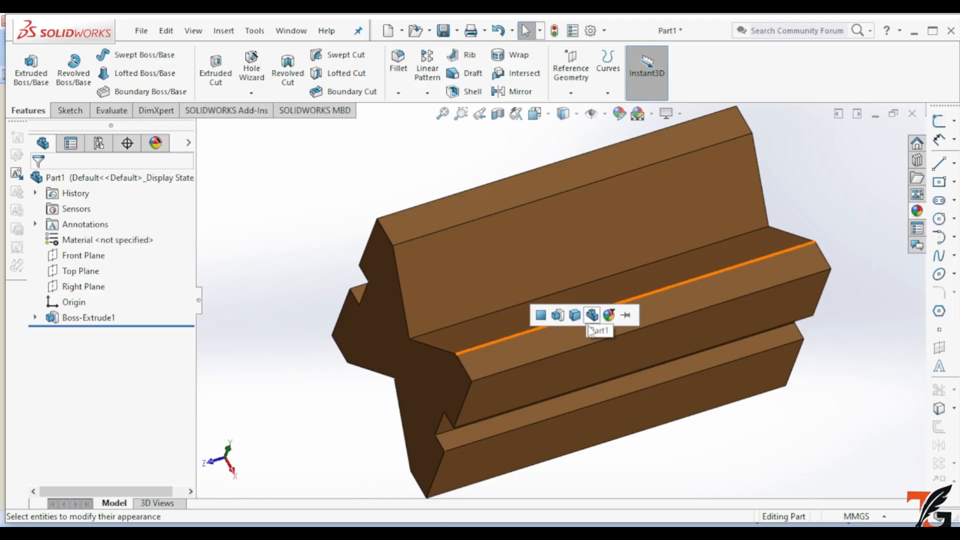
{"action": "left_click", "coordinate": [600, 316]}
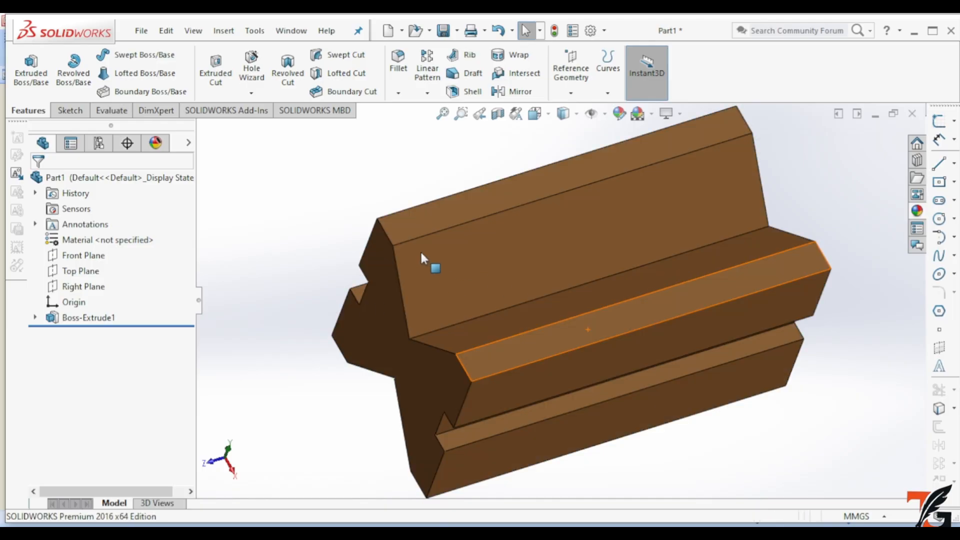
Save the part to the Desktop under the file name V-Block.
{"action": "left_click", "coordinate": [145, 34]}
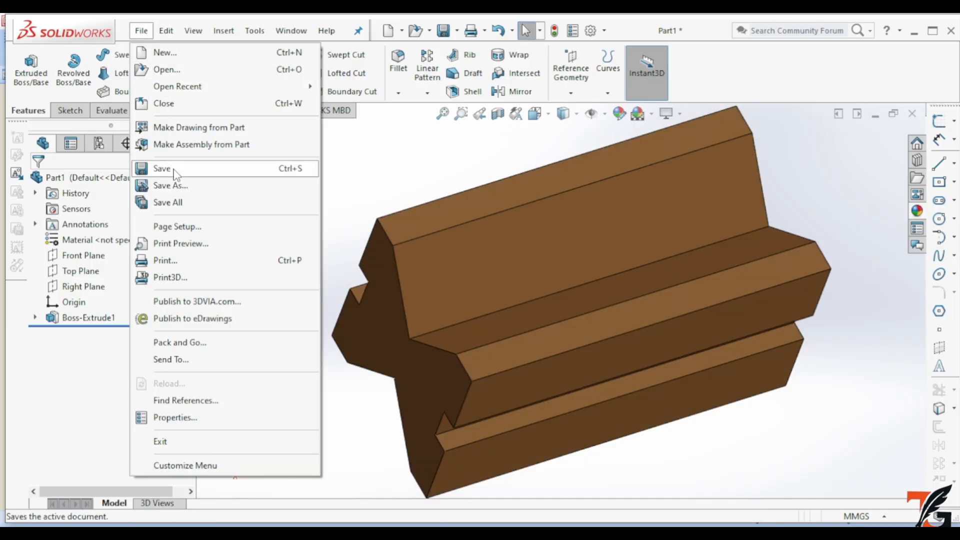
{"action": "left_click", "coordinate": [176, 187]}
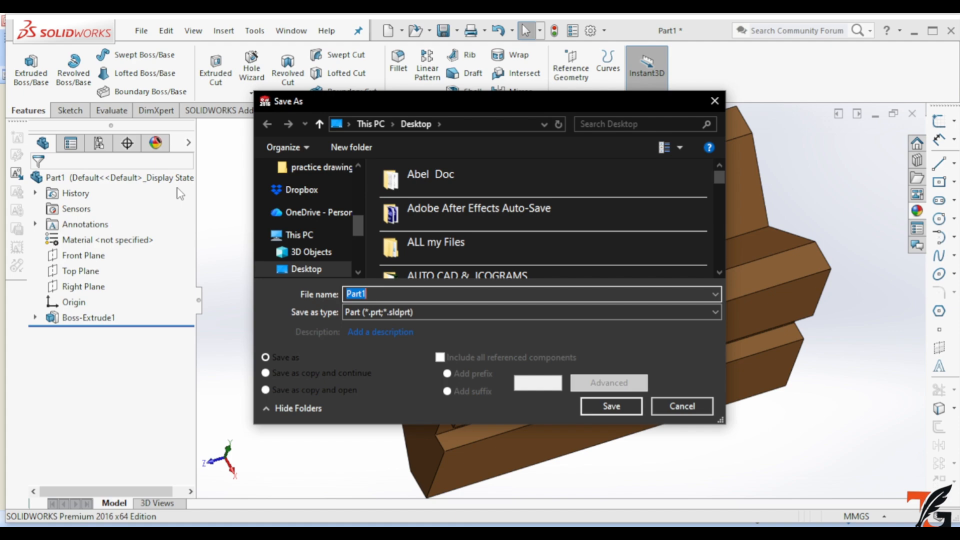
{"action": "type", "text": "V"}
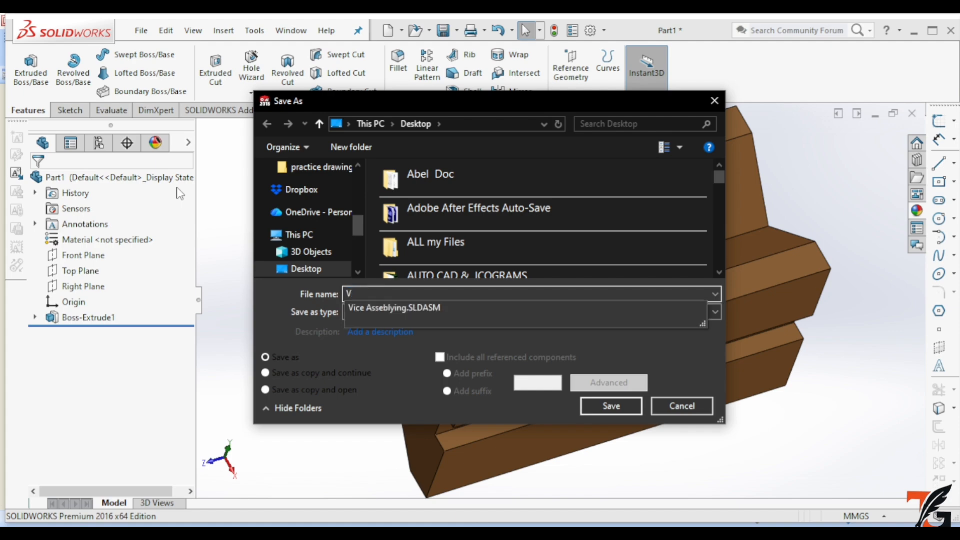
{"action": "type", "text": "-Block"}
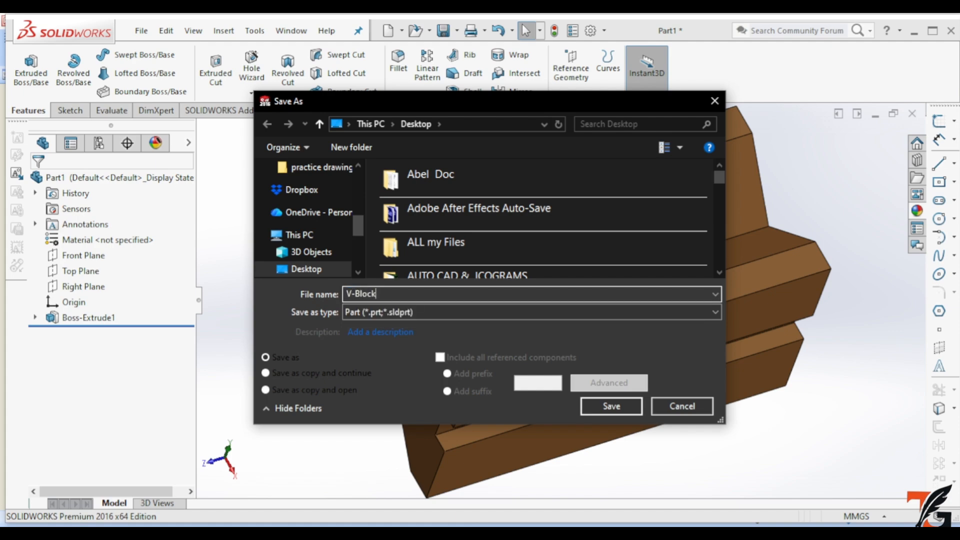
{"action": "left_click", "coordinate": [611, 406]}
Create a new part document.
{"action": "left_click", "coordinate": [141, 31]}
{"action": "left_click", "coordinate": [165, 53]}
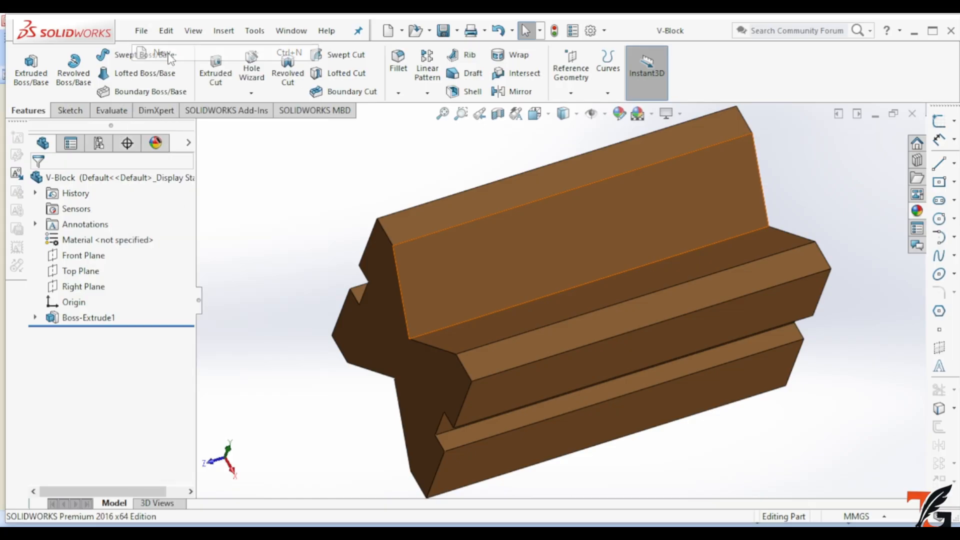
{"action": "left_click", "coordinate": [531, 452]}
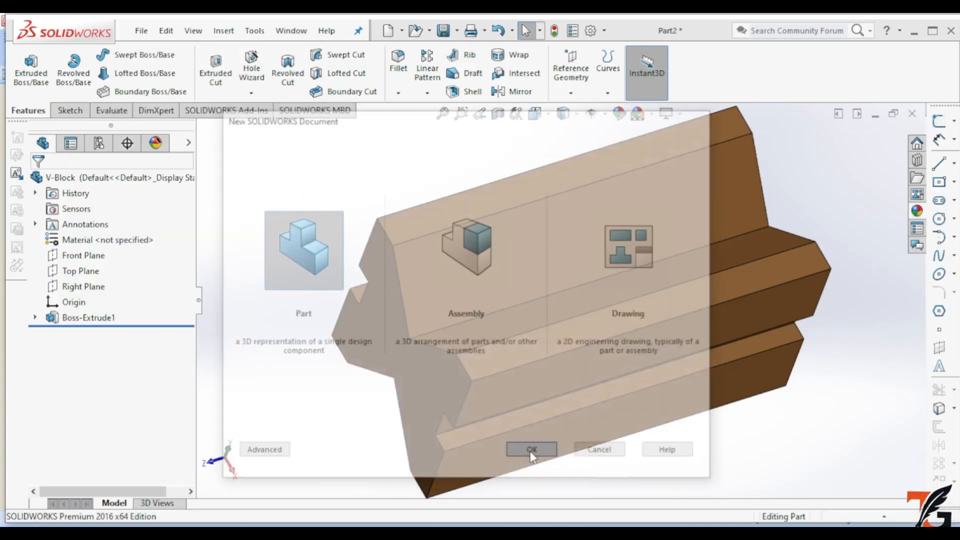
On the Front Plane, sketch a vertical centerline upward and a horizontal centerline about 107 mm long to the right, both from the origin.
{"action": "left_click", "coordinate": [85, 256]}
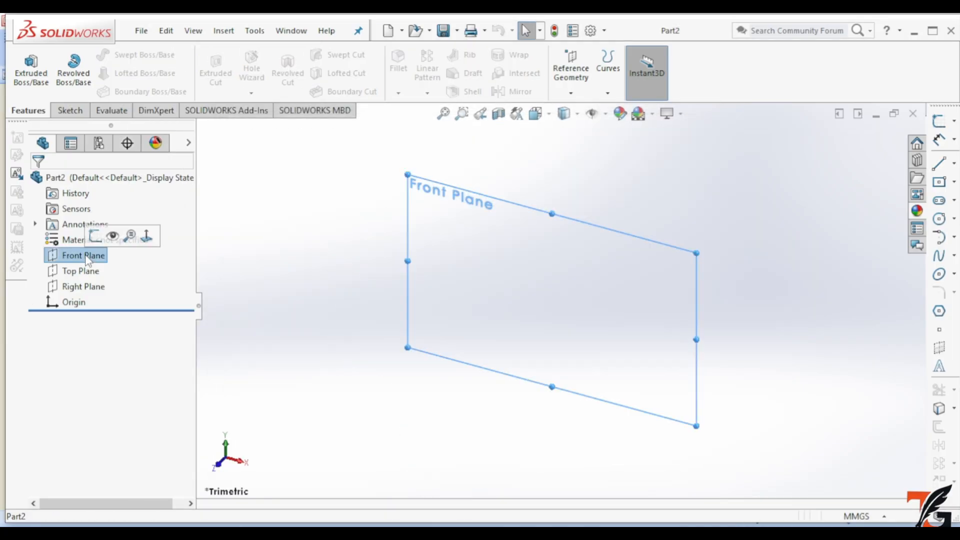
{"action": "left_click", "coordinate": [147, 235]}
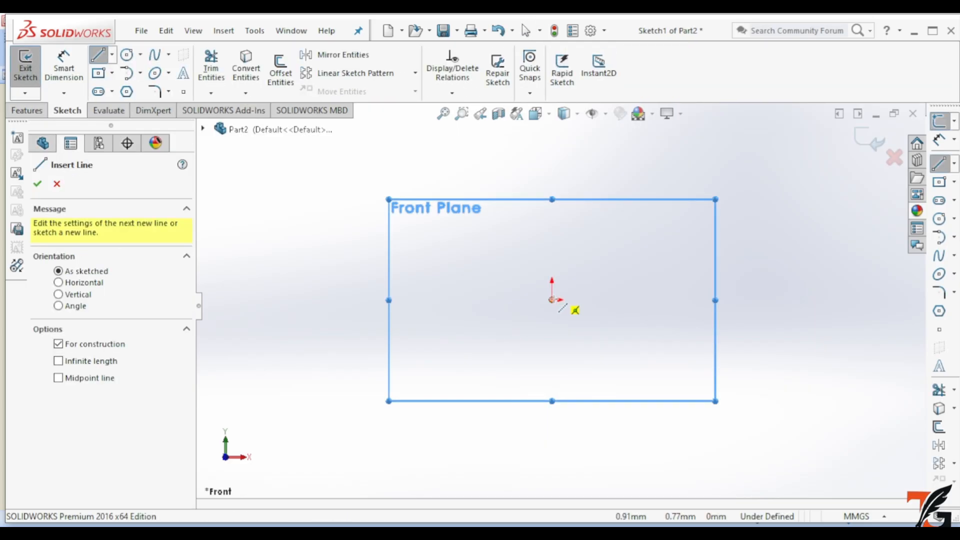
{"action": "left_click", "coordinate": [552, 300]}
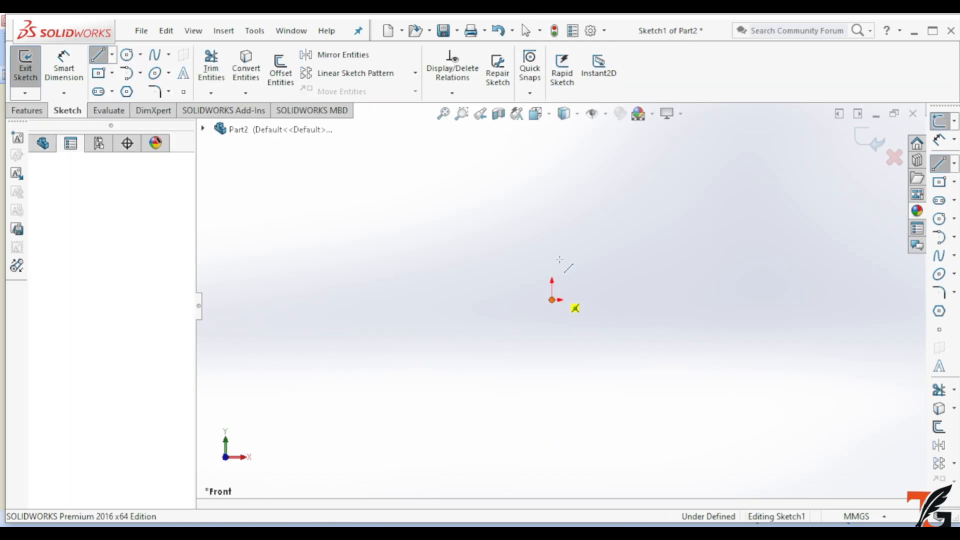
{"action": "left_click", "coordinate": [552, 145]}
{"action": "key", "text": "Escape"}
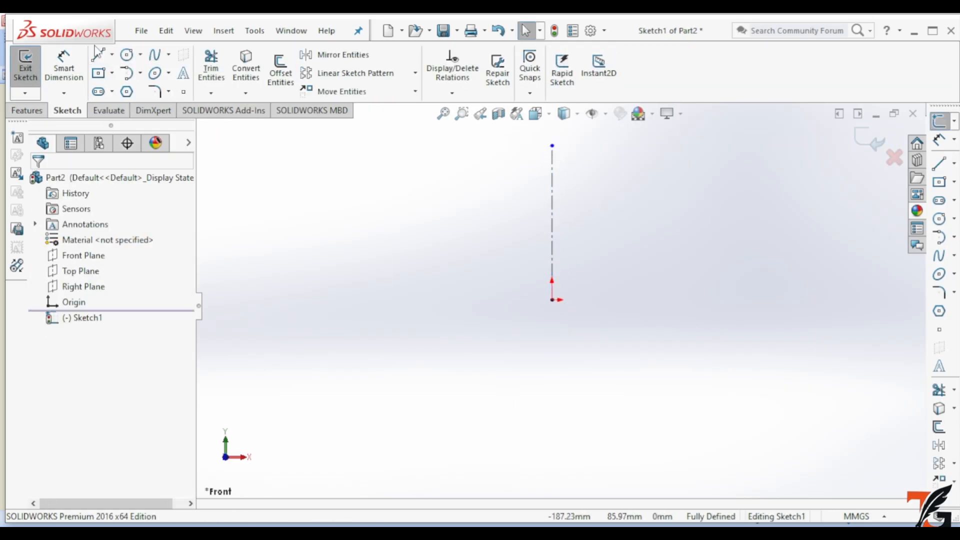
{"action": "left_click", "coordinate": [112, 54]}
{"action": "left_click", "coordinate": [128, 90]}
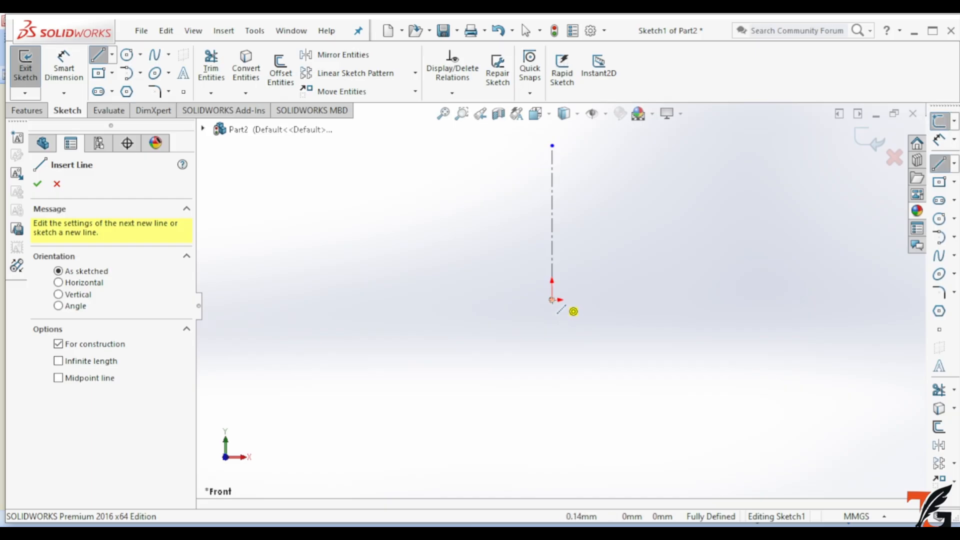
{"action": "left_click", "coordinate": [552, 300]}
{"action": "left_click", "coordinate": [748, 300]}
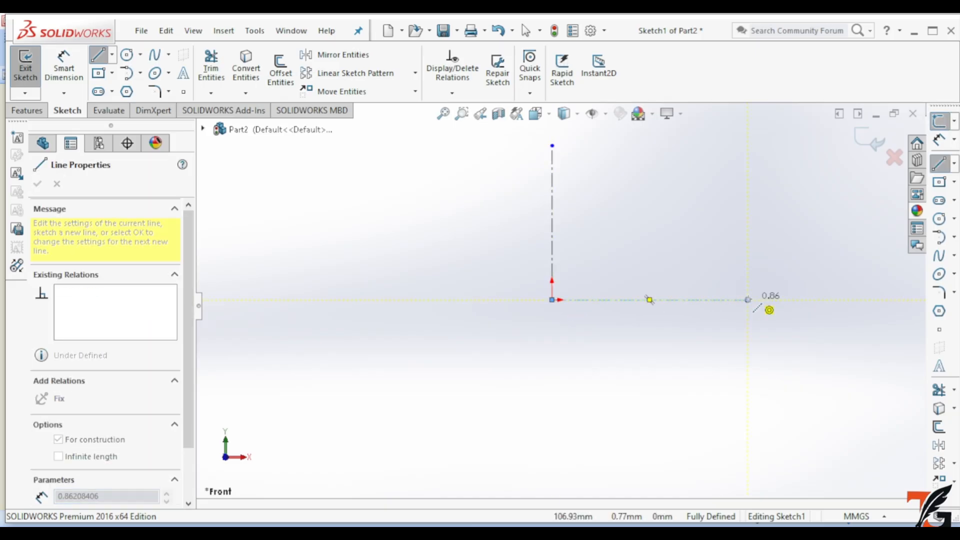
{"action": "key", "text": "Escape"}
Sketch the profile's inner side from the horizontal centerline as connected lines going up, right, up and about 17 mm back left.
{"action": "left_click", "coordinate": [100, 56]}
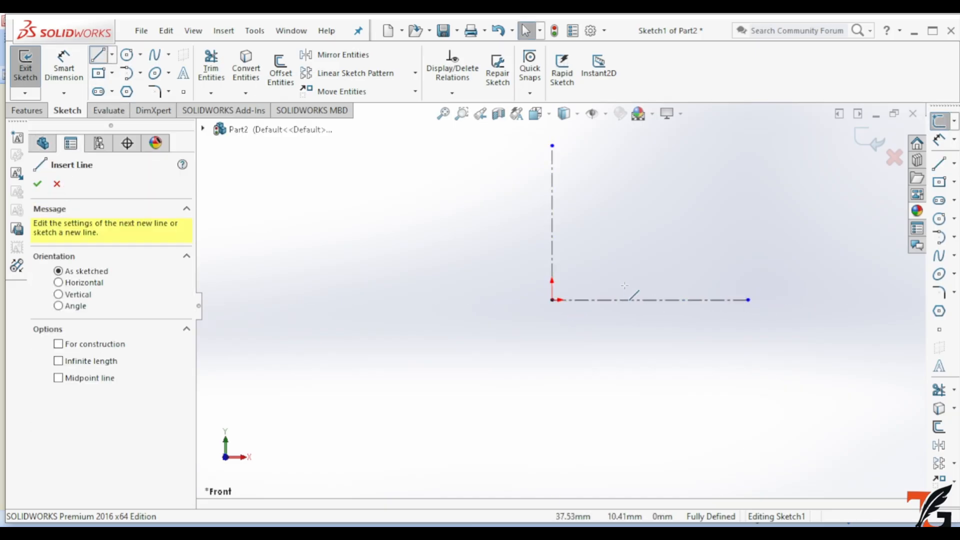
{"action": "left_click", "coordinate": [626, 300]}
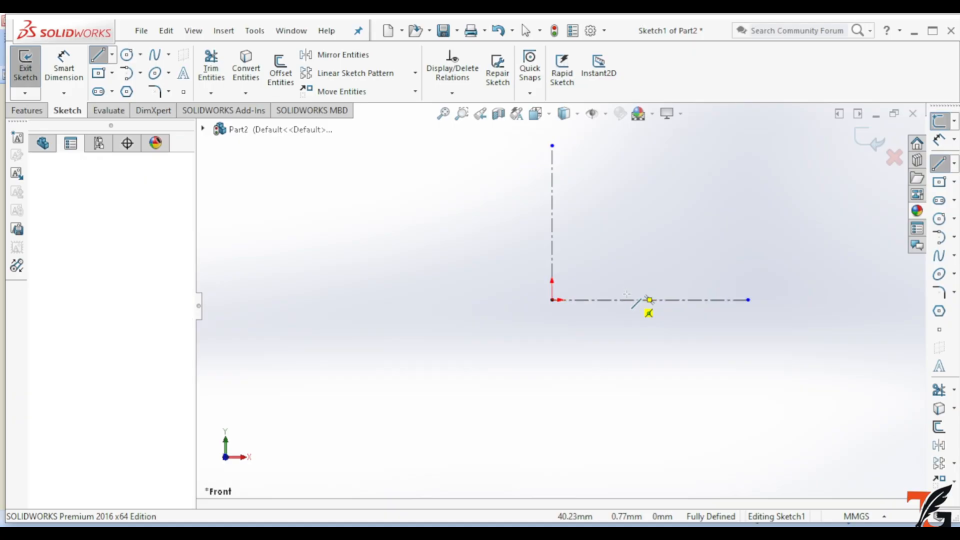
{"action": "left_click", "coordinate": [626, 273]}
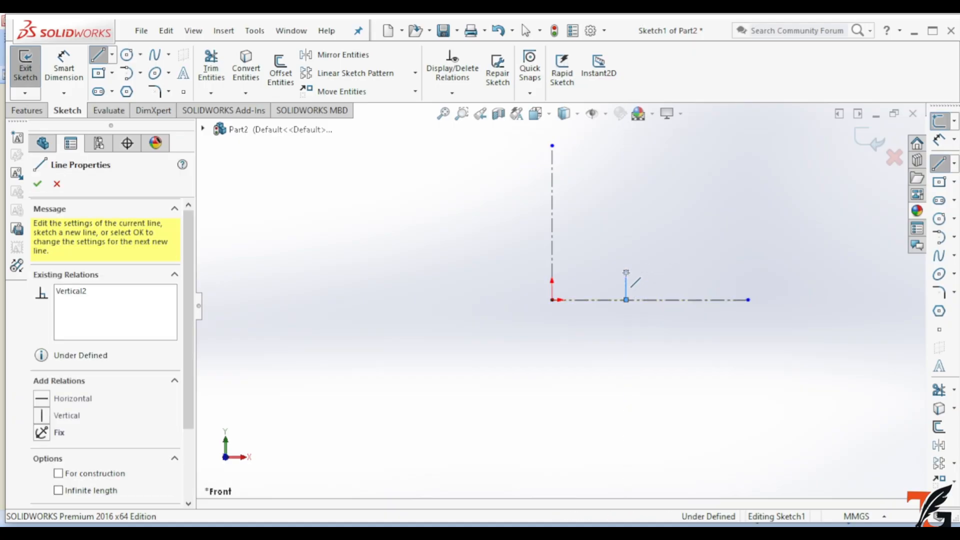
{"action": "left_click", "coordinate": [657, 272]}
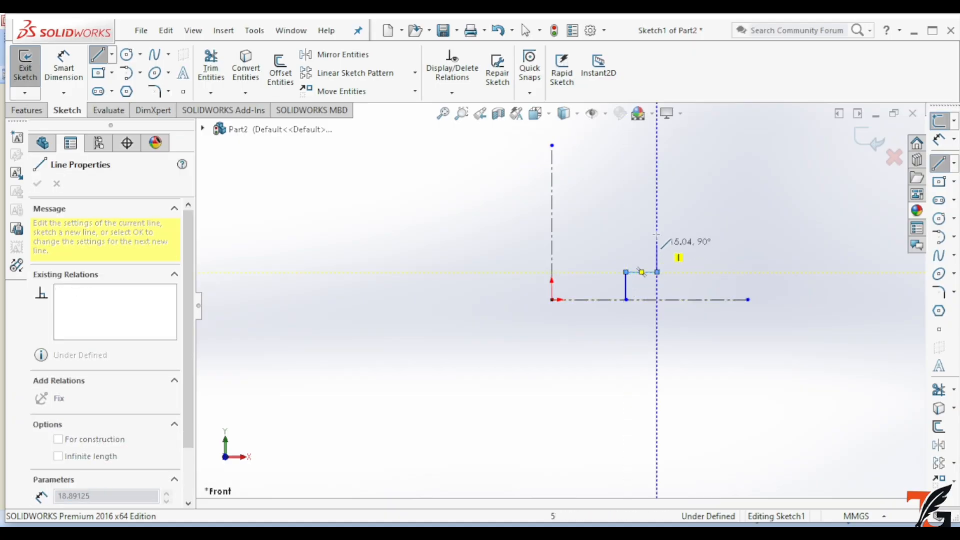
{"action": "left_click", "coordinate": [657, 168]}
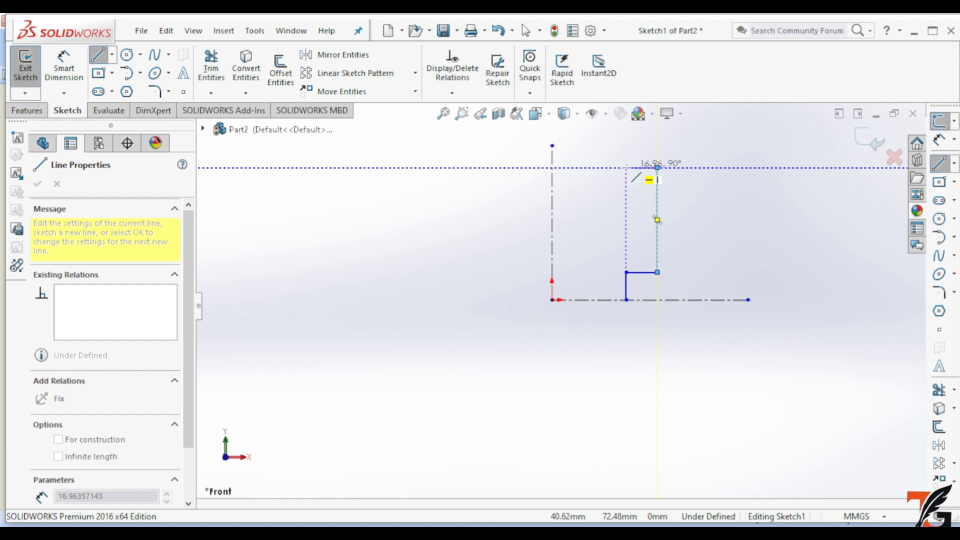
{"action": "double_click", "coordinate": [626, 168]}
{"action": "key", "text": "Escape"}
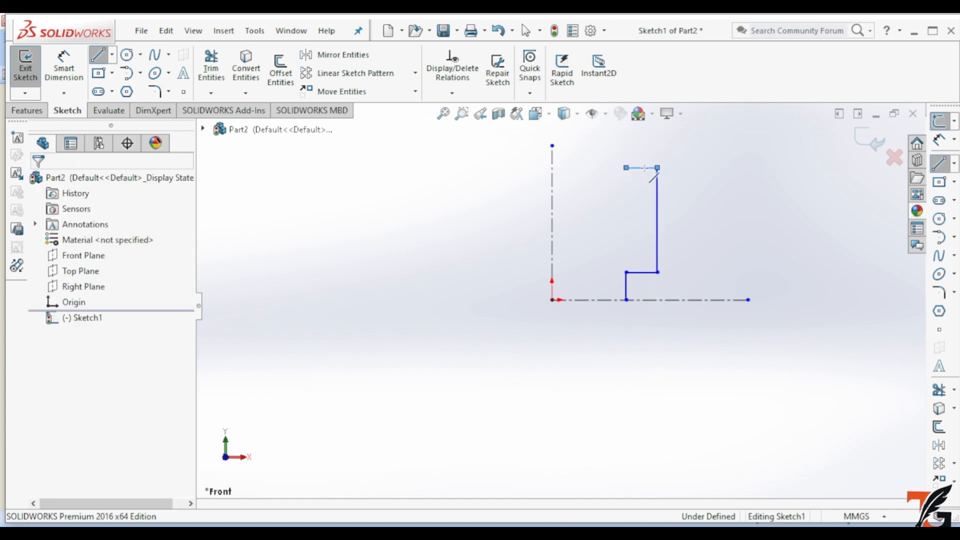
From the inner side's lower end, sketch a base line about 50 mm long, an outer vertical about 72 mm high and a short line inward.
{"action": "left_click", "coordinate": [99, 57]}
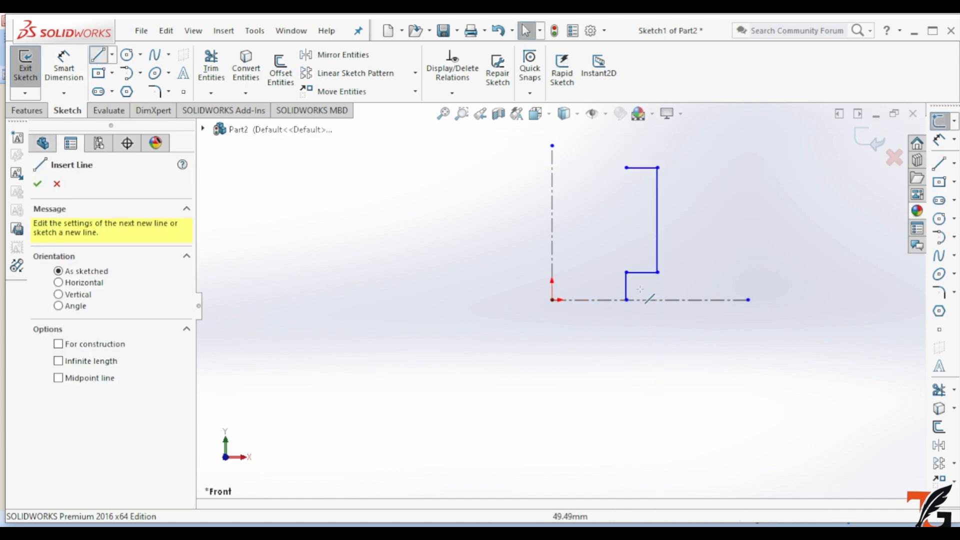
{"action": "left_click", "coordinate": [627, 299]}
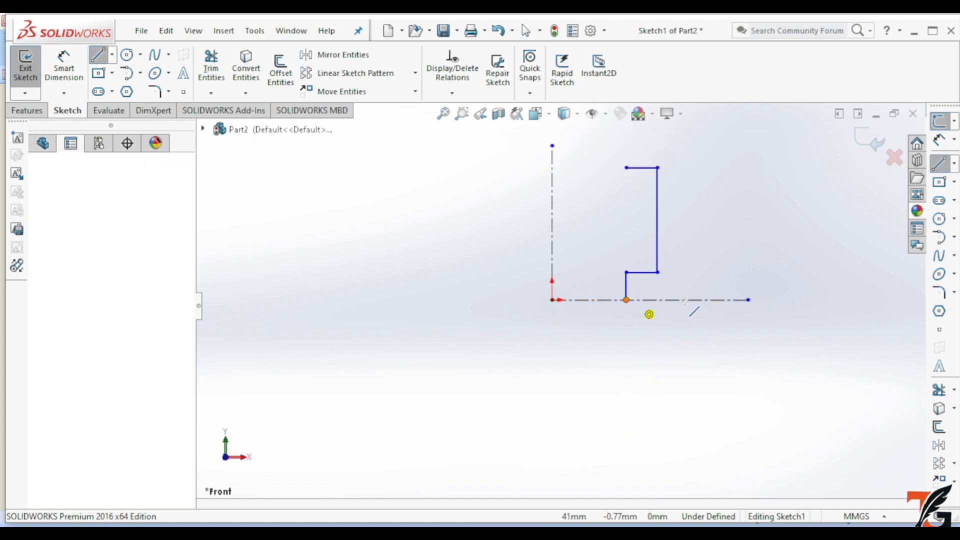
{"action": "left_click", "coordinate": [718, 300]}
{"action": "left_click", "coordinate": [718, 168]}
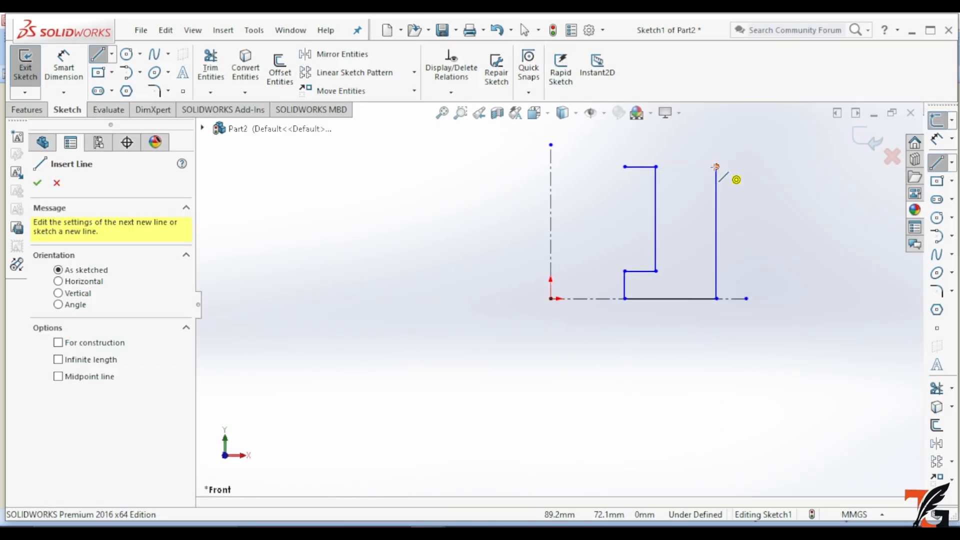
{"action": "left_click", "coordinate": [683, 167]}
{"action": "key", "text": "Escape"}
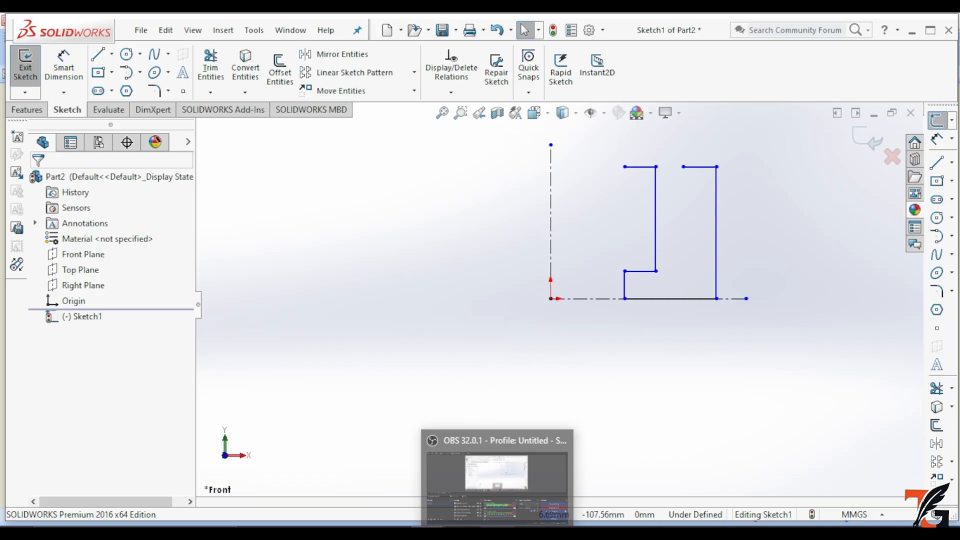
Dimension the profile's base line to 16 mm and its outer vertical line to 36 mm.
{"action": "left_click", "coordinate": [63, 70]}
{"action": "left_click", "coordinate": [665, 299]}
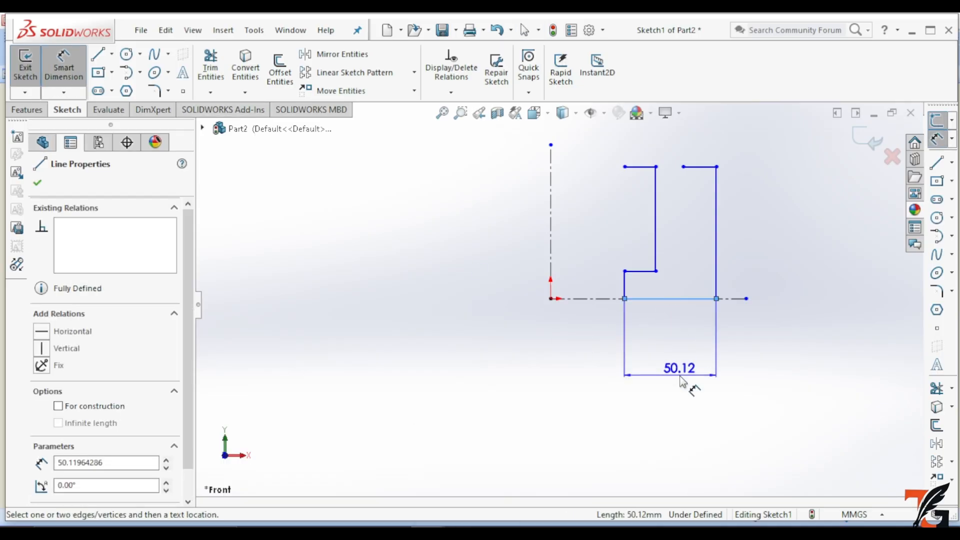
{"action": "left_click", "coordinate": [697, 343]}
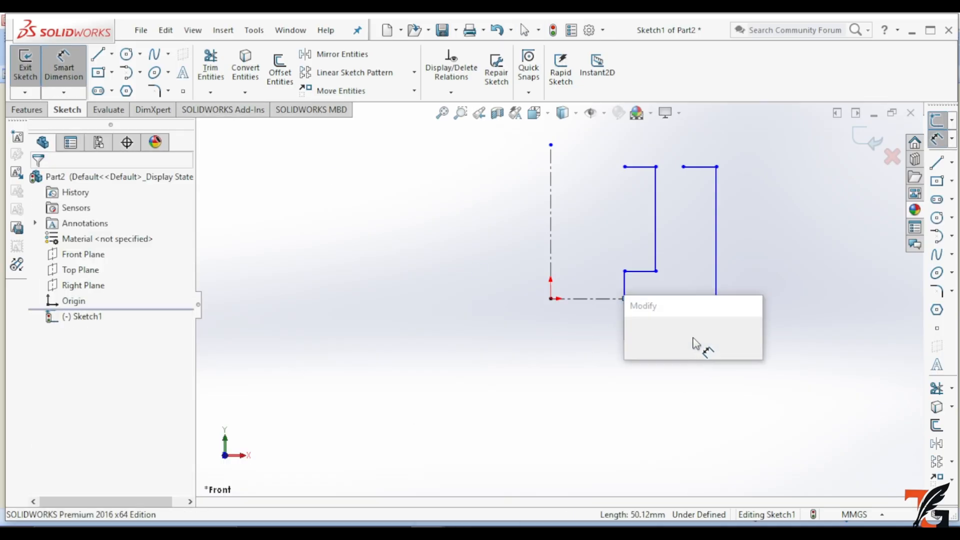
{"action": "type", "text": "16"}
{"action": "key", "text": "Return"}
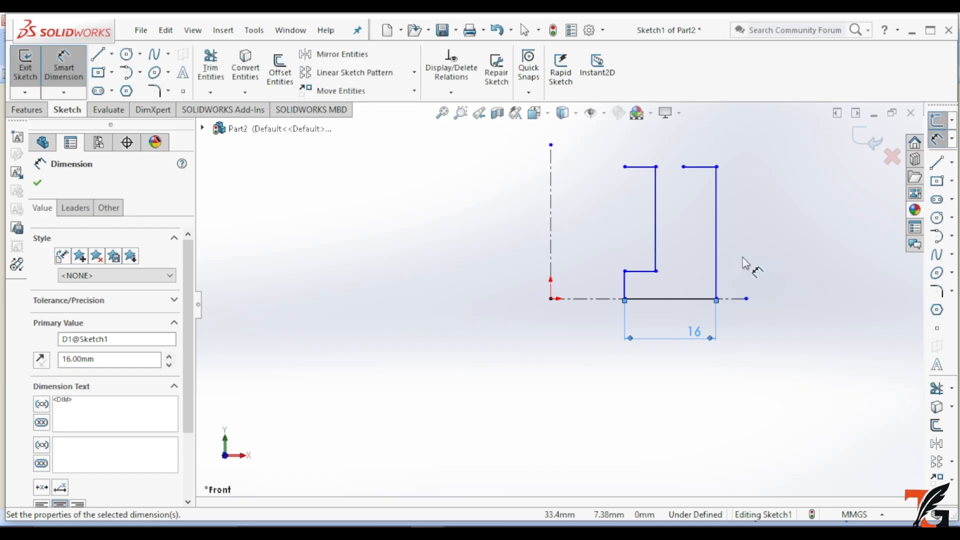
{"action": "left_click", "coordinate": [723, 242]}
{"action": "left_click", "coordinate": [765, 242]}
{"action": "type", "text": "36"}
{"action": "key", "text": "Return"}
Dimension the lower step on the inner side to 12 mm high and 6 mm wide.
{"action": "scroll", "coordinate": [764, 270], "scroll_direction": "down", "scroll_amount": 3}
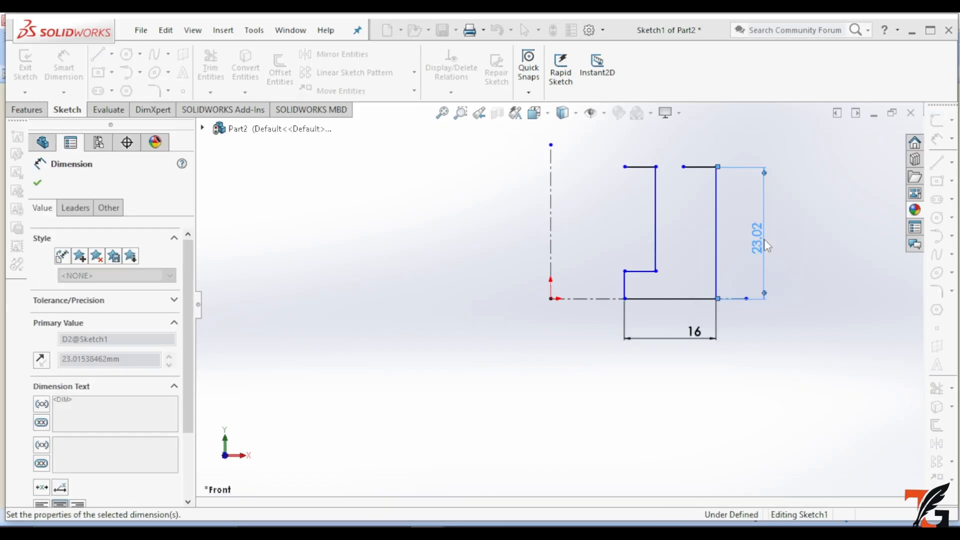
{"action": "scroll", "coordinate": [540, 295], "scroll_direction": "up", "scroll_amount": 4}
{"action": "left_click", "coordinate": [543, 288]}
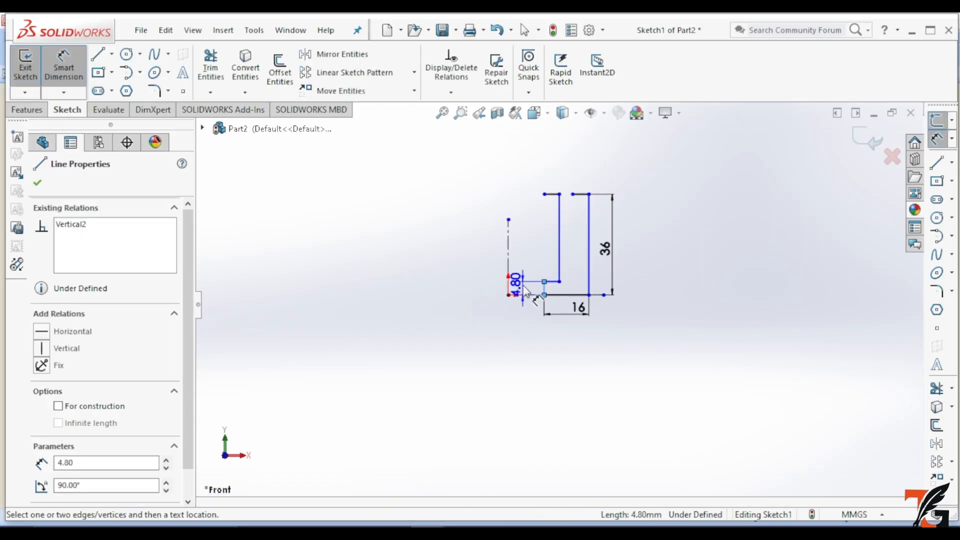
{"action": "left_click", "coordinate": [527, 291]}
{"action": "type", "text": "12"}
{"action": "key", "text": "Return"}
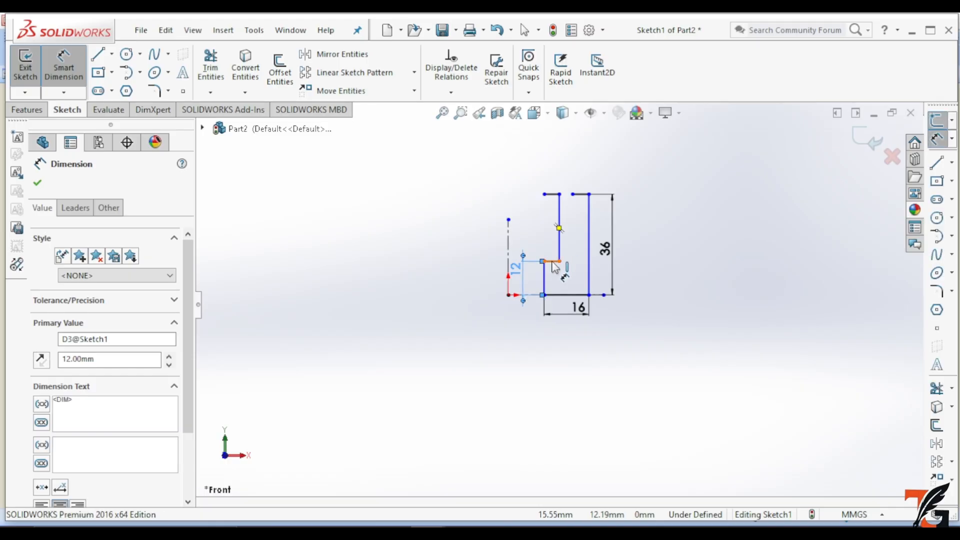
{"action": "left_click", "coordinate": [552, 261]}
{"action": "left_click", "coordinate": [560, 284]}
{"action": "type", "text": "6"}
{"action": "key", "text": "Return"}
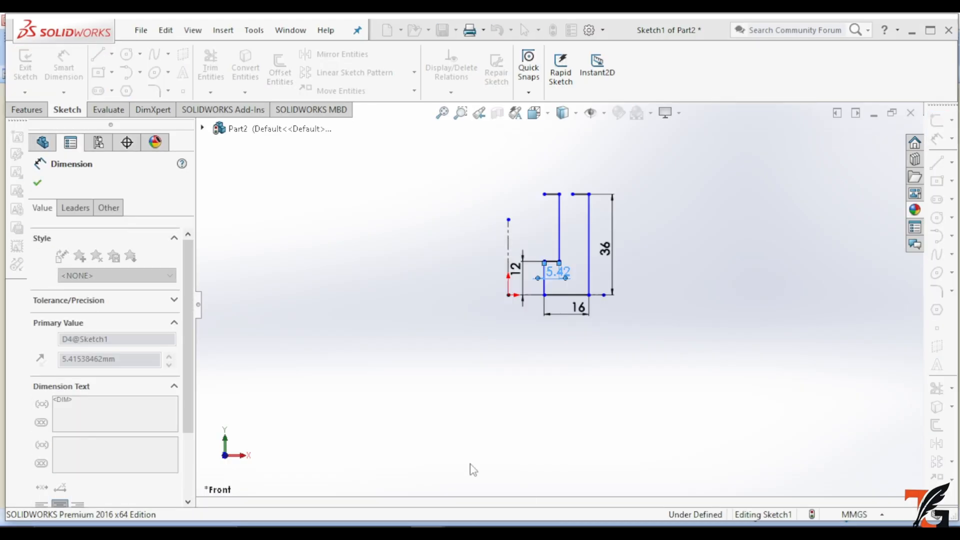
{"action": "left_click", "coordinate": [483, 408]}
Dimension the upper horizontal lines to 6 mm on the inner side and 4 mm on the outer side.
{"action": "scroll", "coordinate": [561, 215], "scroll_direction": "down", "scroll_amount": 3}
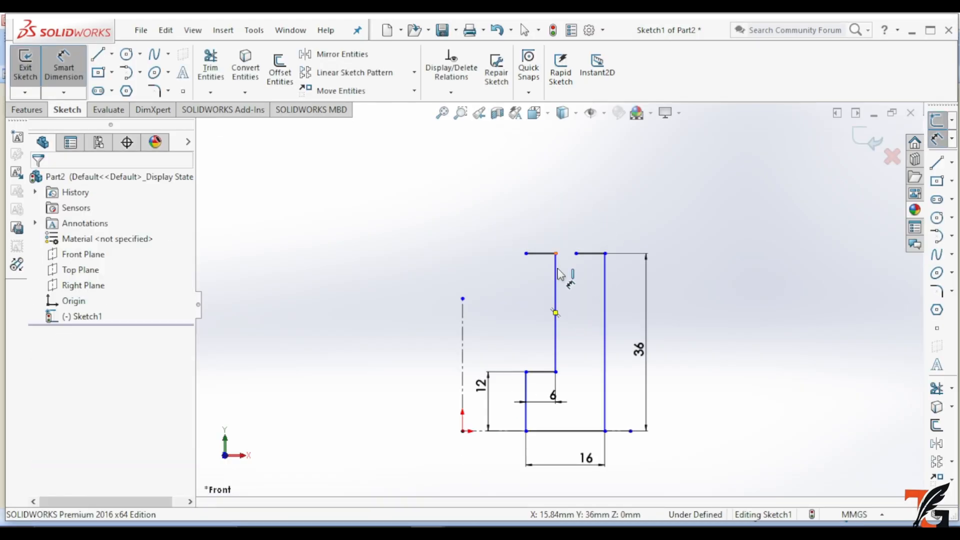
{"action": "left_click", "coordinate": [547, 242]}
{"action": "left_click", "coordinate": [551, 241]}
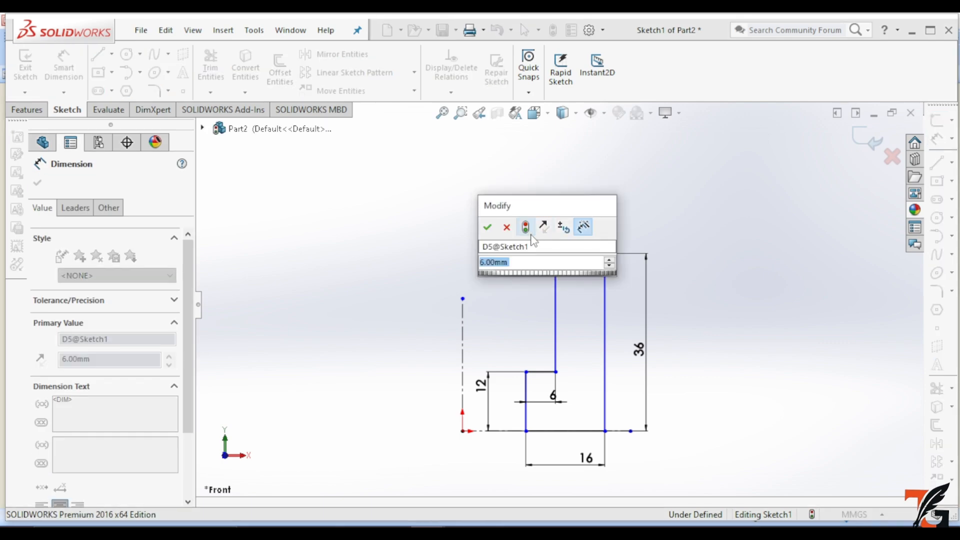
{"action": "left_click", "coordinate": [489, 228]}
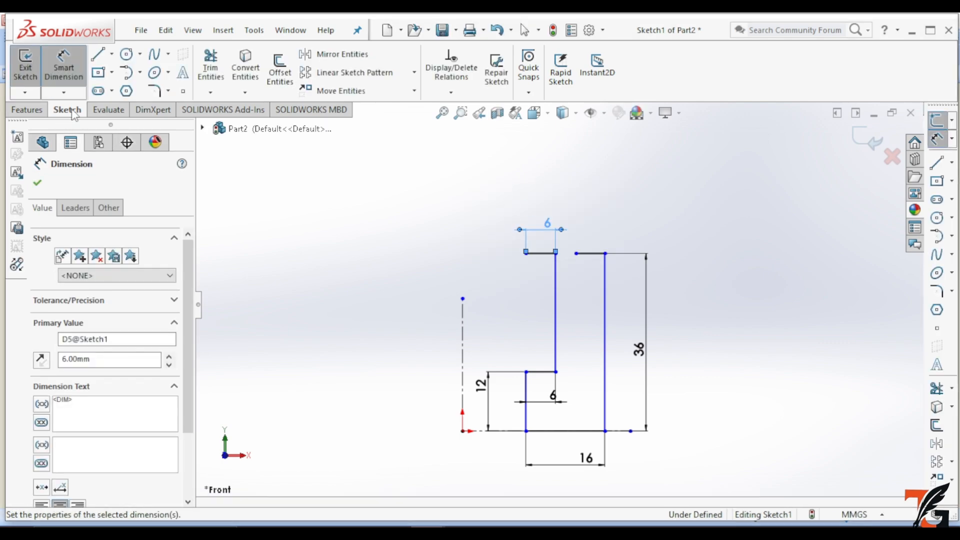
{"action": "left_click", "coordinate": [590, 253]}
{"action": "left_click", "coordinate": [596, 222]}
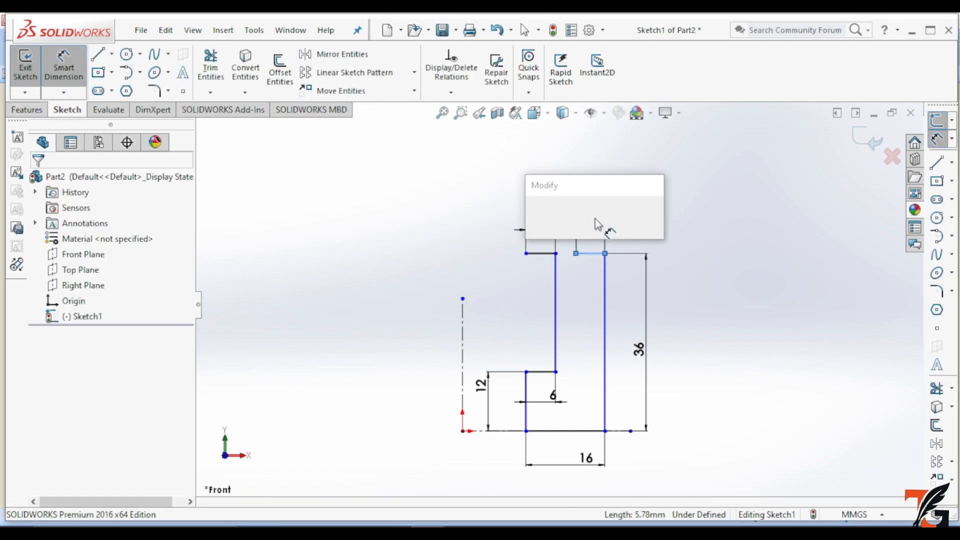
{"action": "type", "text": "4.00mm"}
{"action": "key", "text": "Return"}
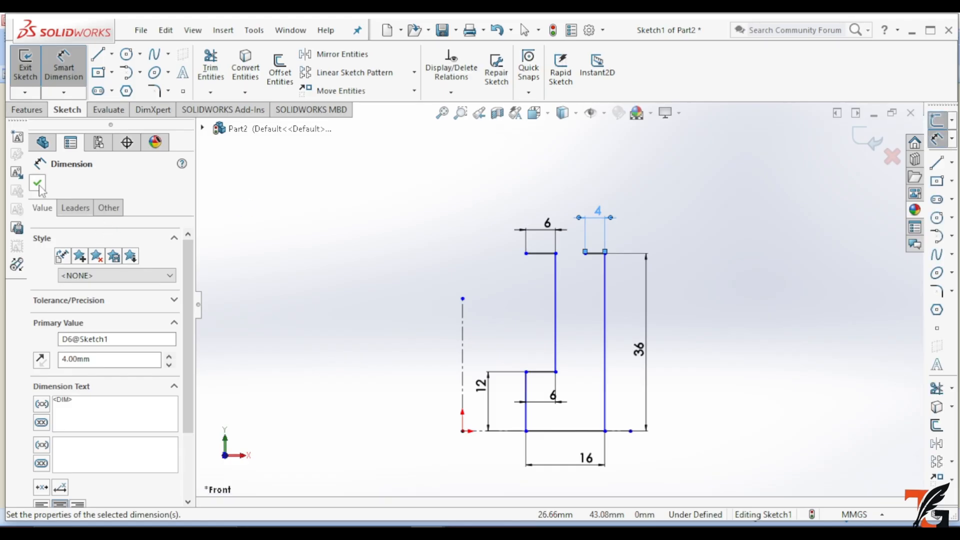
{"action": "key", "text": "Escape"}
Dimension the horizontal distance from the origin to the profile's lower inner corner as 24 mm.
{"action": "left_click", "coordinate": [526, 431]}
{"action": "left_click", "coordinate": [463, 431]}
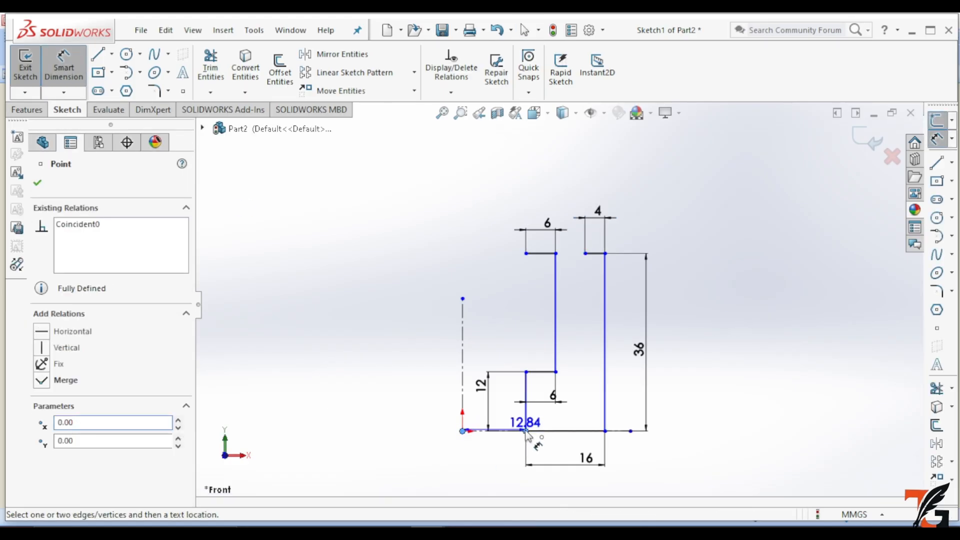
{"action": "left_click", "coordinate": [520, 480]}
{"action": "type", "text": "24"}
{"action": "key", "text": "Return"}
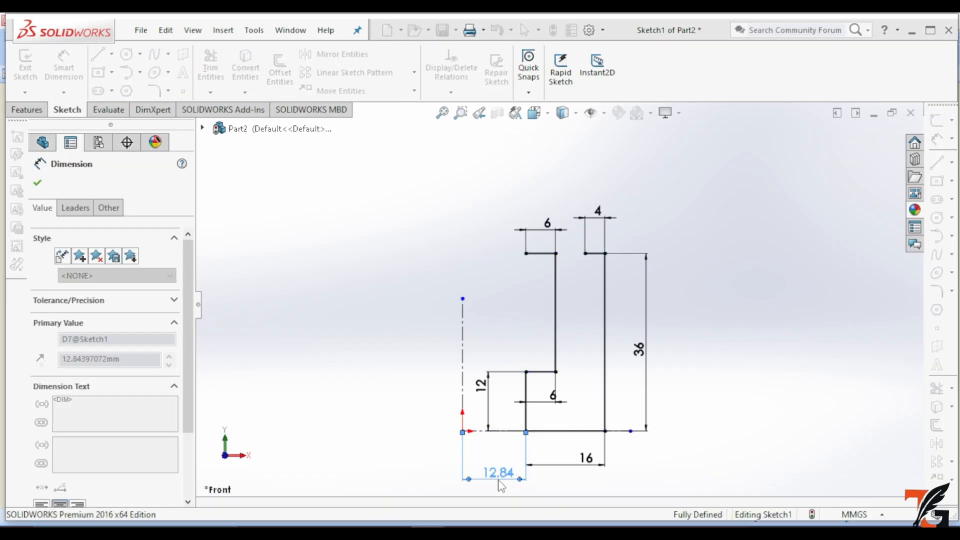
{"action": "left_click", "coordinate": [64, 145]}
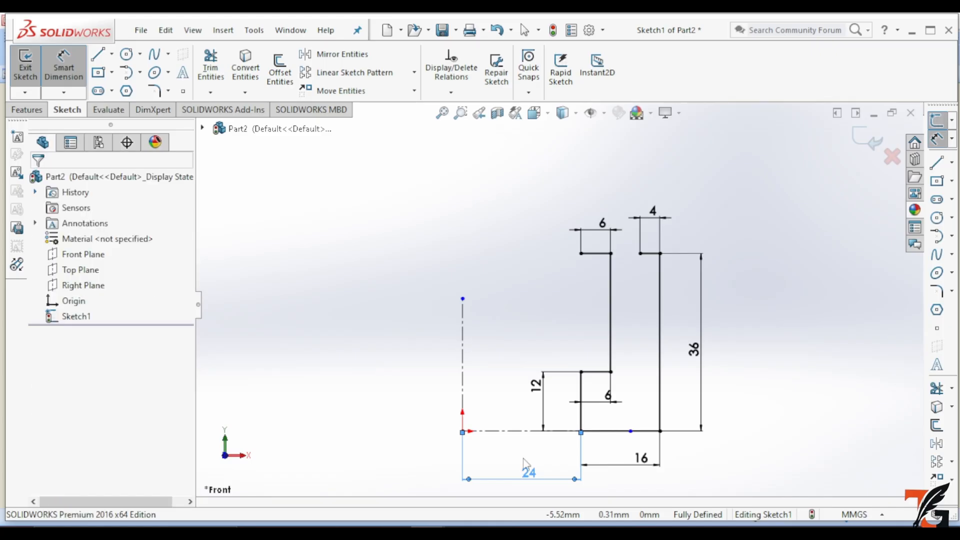
{"action": "key", "text": "Escape"}
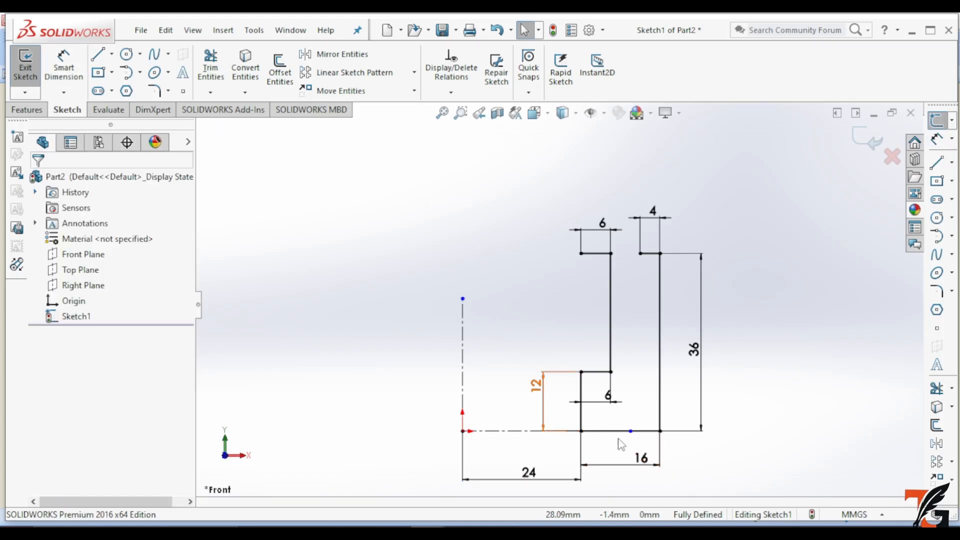
Mirror all the solid profile lines about the vertical centerline, keeping the originals.
{"action": "left_click", "coordinate": [340, 54]}
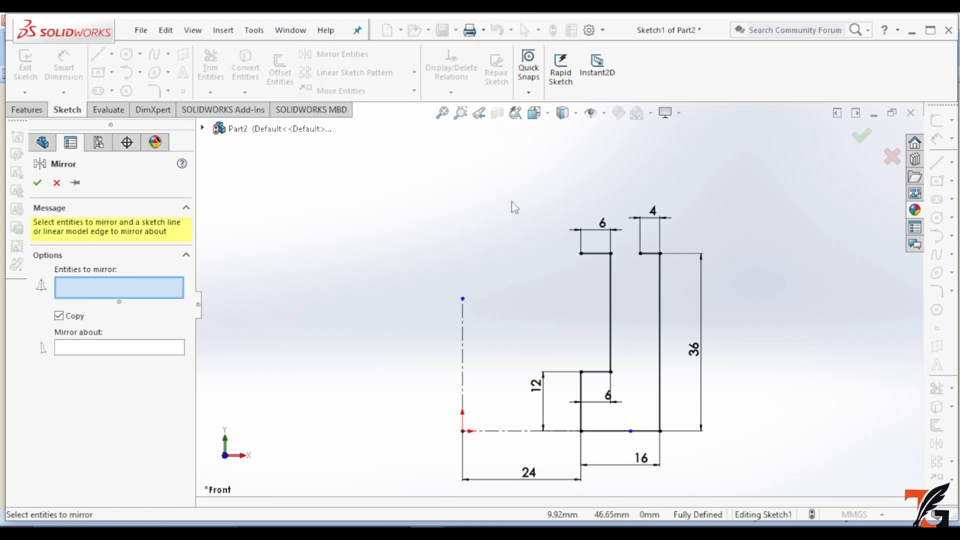
{"action": "mouse_move", "coordinate": [512, 201]}
{"action": "left_mouse_down"}
{"action": "mouse_move", "coordinate": [605, 353]}
{"action": "mouse_move", "coordinate": [693, 386]}
{"action": "mouse_move", "coordinate": [771, 458]}
{"action": "left_mouse_up"}
{"action": "left_click", "coordinate": [95, 417]}
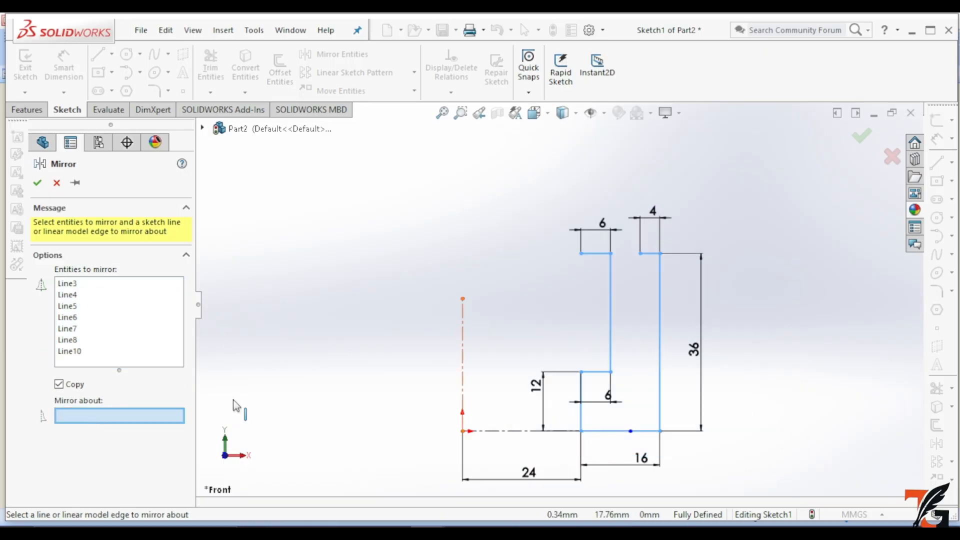
{"action": "left_click", "coordinate": [463, 346]}
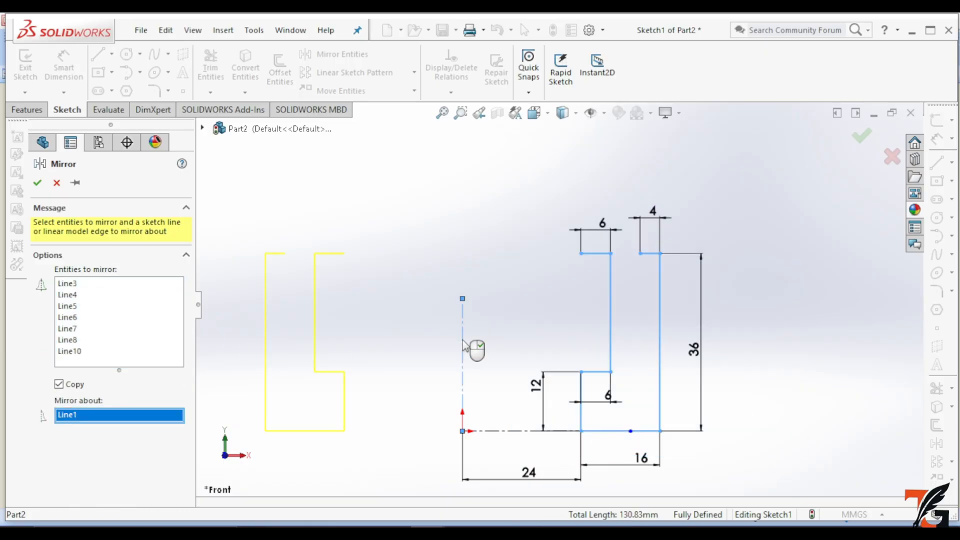
{"action": "left_click", "coordinate": [37, 183]}
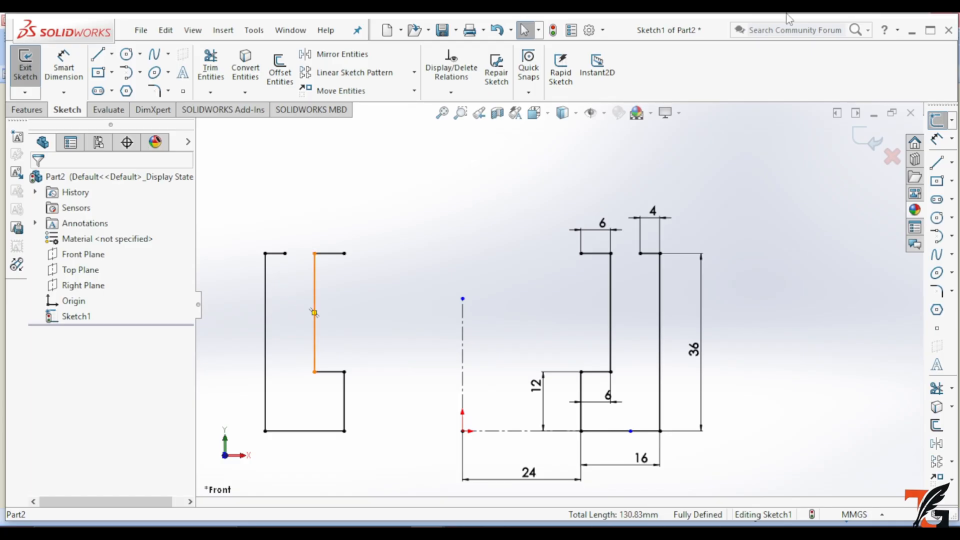
Draw a three-point arc of about 24 mm radius between the facing ends of the inner upper lines, with its crown on the centerline.
{"action": "left_click", "coordinate": [129, 74]}
{"action": "left_click", "coordinate": [146, 239]}
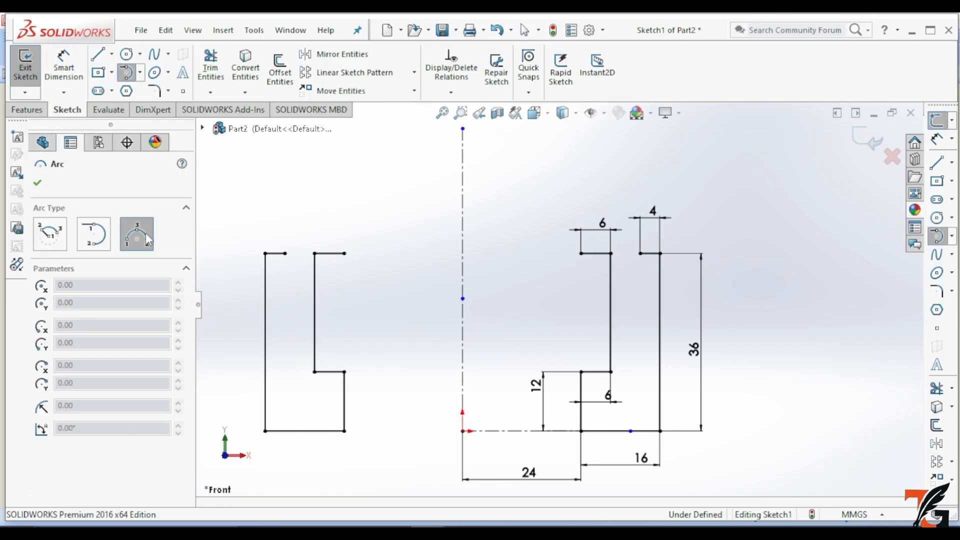
{"action": "left_click", "coordinate": [329, 254]}
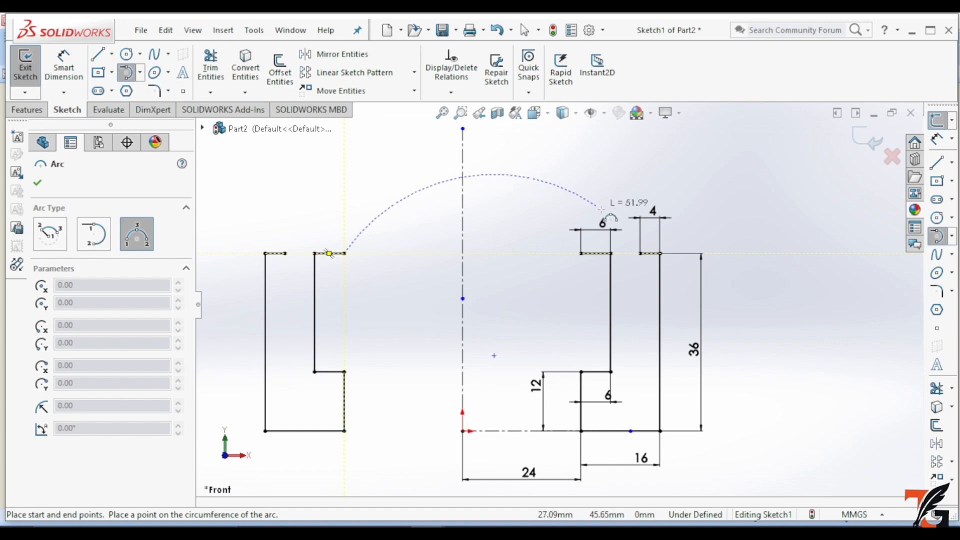
{"action": "left_click", "coordinate": [581, 253]}
{"action": "left_click", "coordinate": [463, 155]}
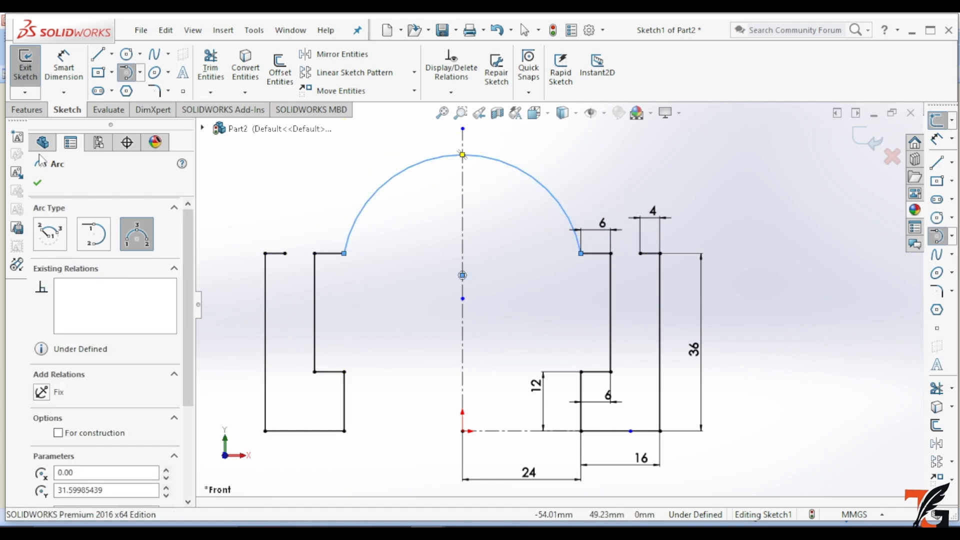
{"action": "left_click", "coordinate": [39, 184]}
Set the inner arc's radius to 24 mm.
{"action": "left_click", "coordinate": [64, 68]}
{"action": "left_click", "coordinate": [481, 158]}
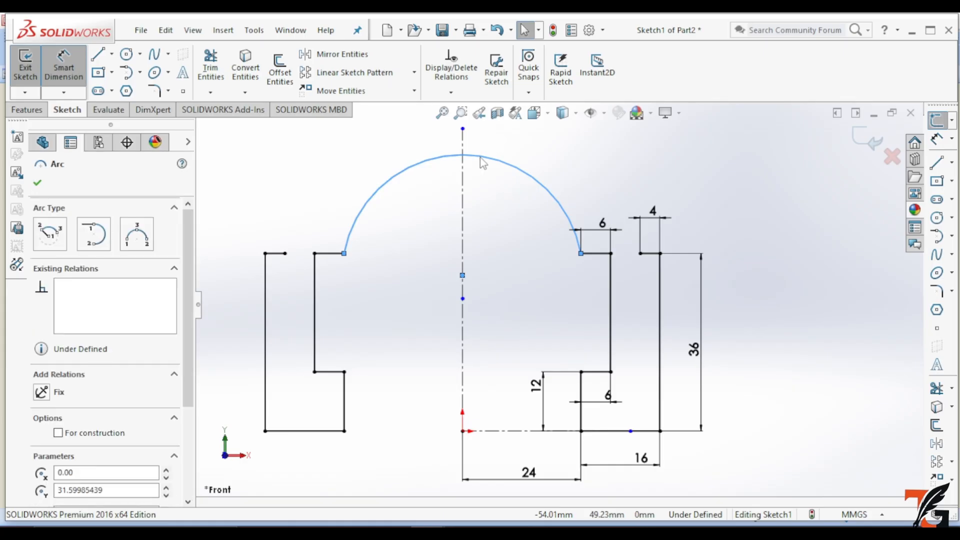
{"action": "left_click", "coordinate": [570, 157]}
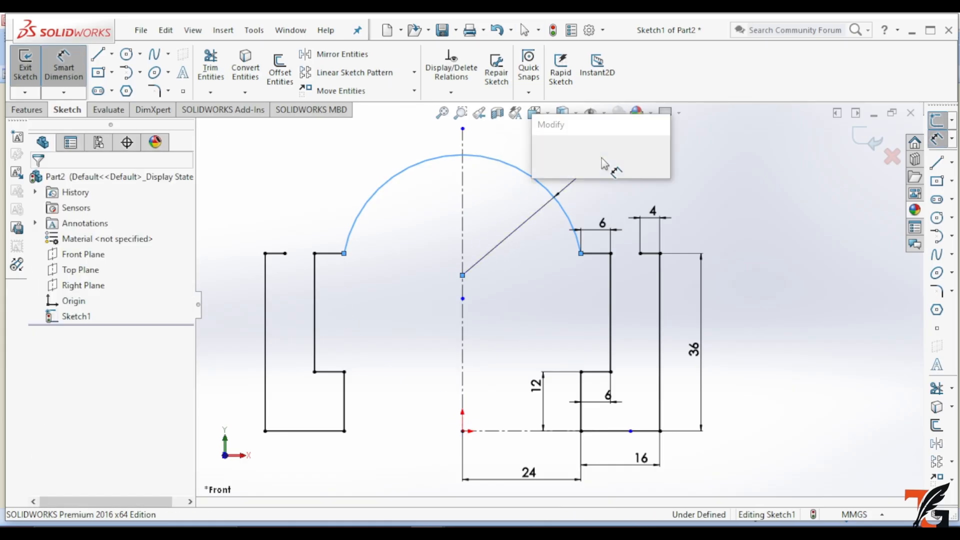
{"action": "type", "text": "24"}
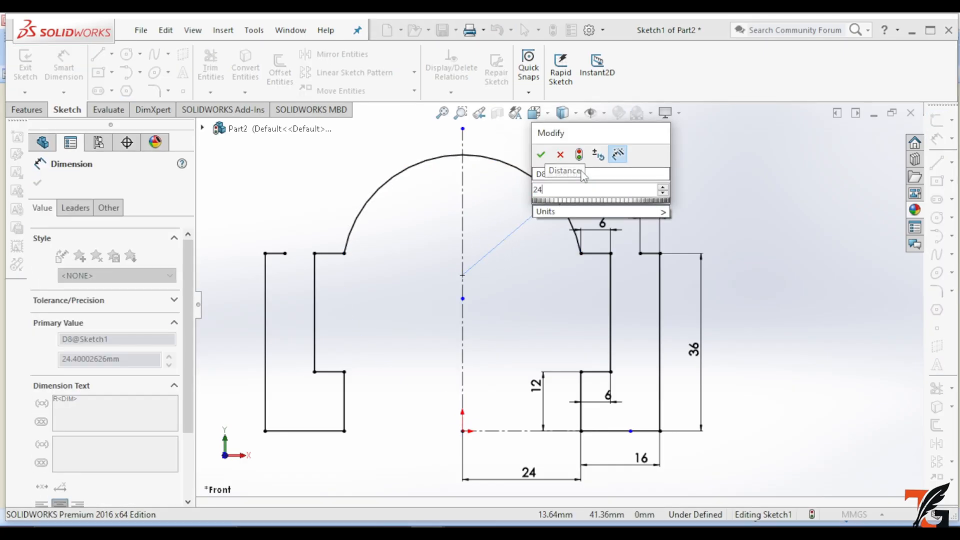
{"action": "key", "text": "Return"}
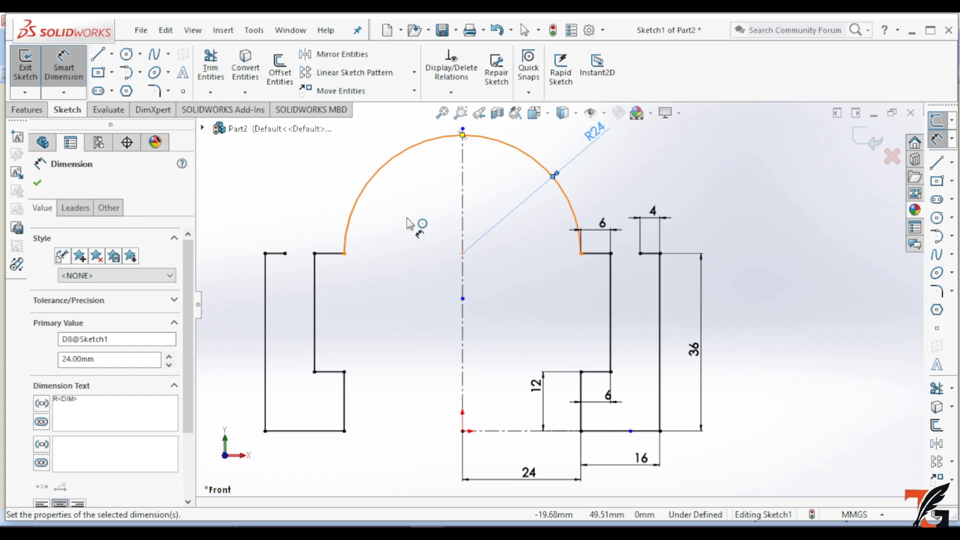
{"action": "scroll", "coordinate": [411, 234], "scroll_direction": "up", "scroll_amount": 5}
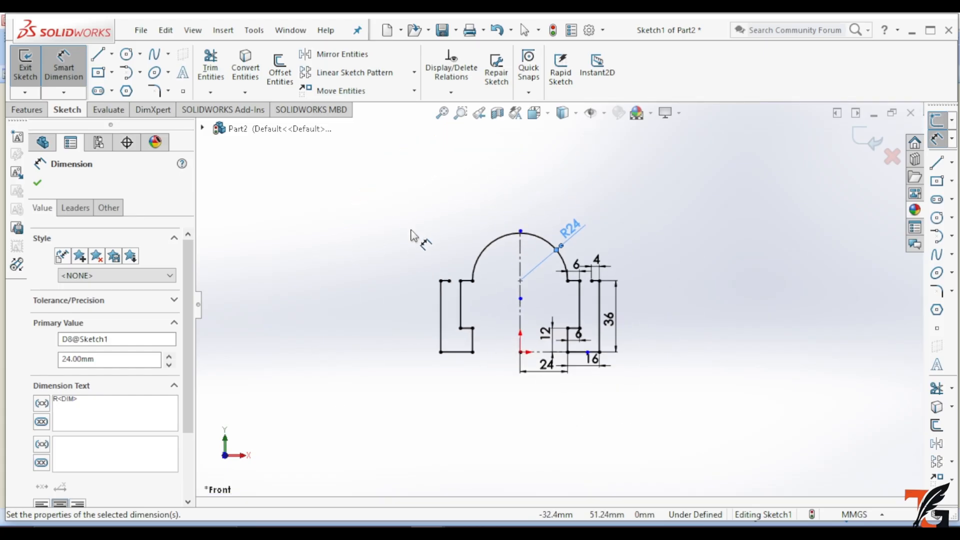
{"action": "left_click", "coordinate": [37, 183]}
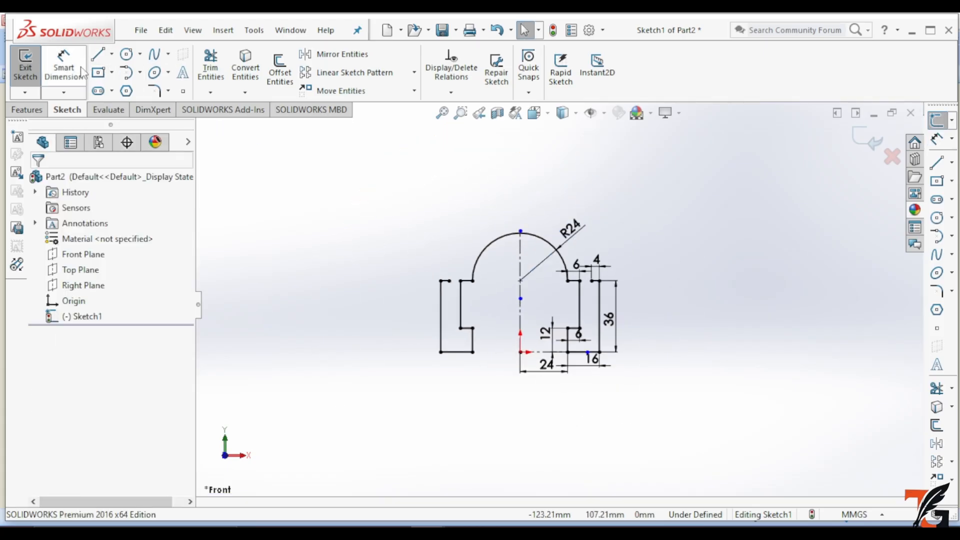
Join the free ends of the 4 mm upper lines with a 180° tangent arc of 36 mm radius and add a reference radius dimension.
{"action": "left_click", "coordinate": [129, 74]}
{"action": "left_click", "coordinate": [448, 281]}
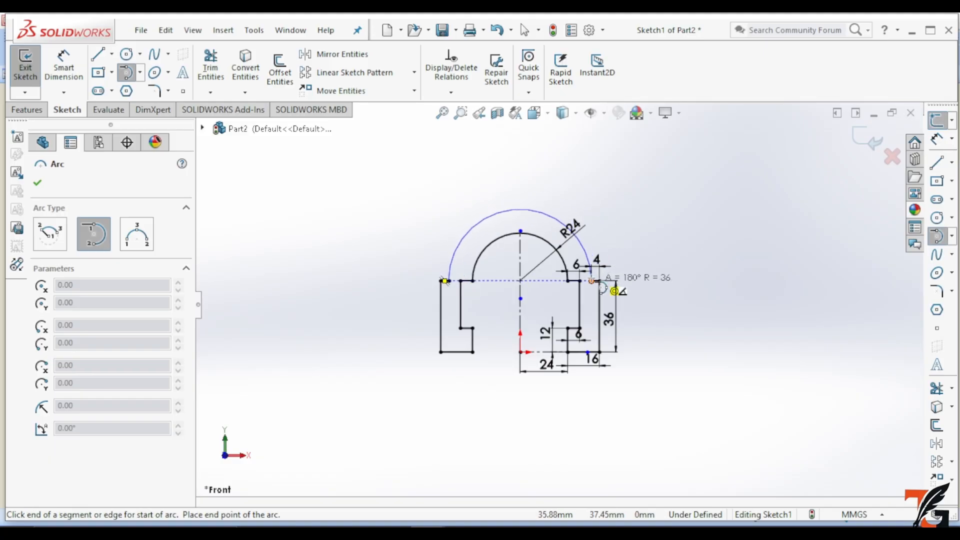
{"action": "left_click", "coordinate": [592, 281]}
{"action": "scroll", "coordinate": [587, 282], "scroll_direction": "down", "scroll_amount": 1}
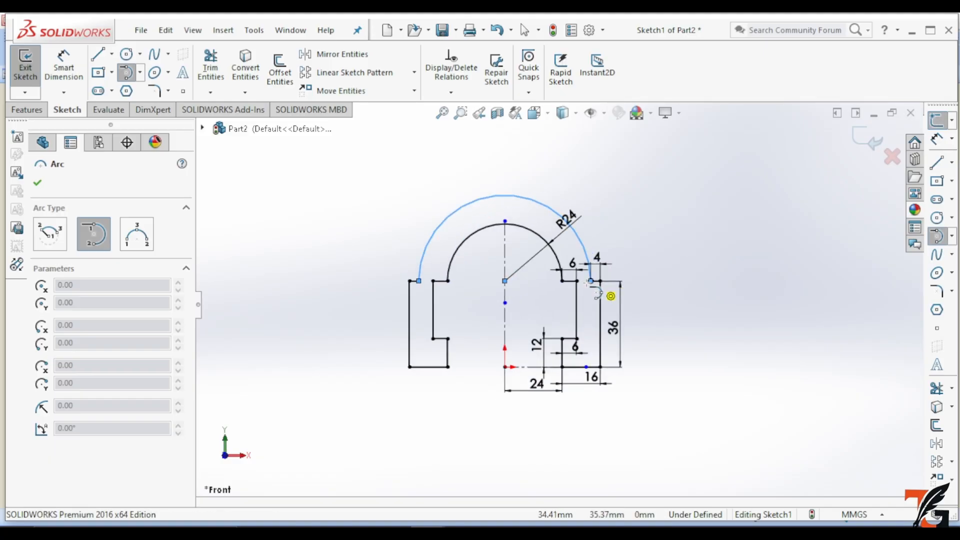
{"action": "scroll", "coordinate": [584, 275], "scroll_direction": "down", "scroll_amount": 1}
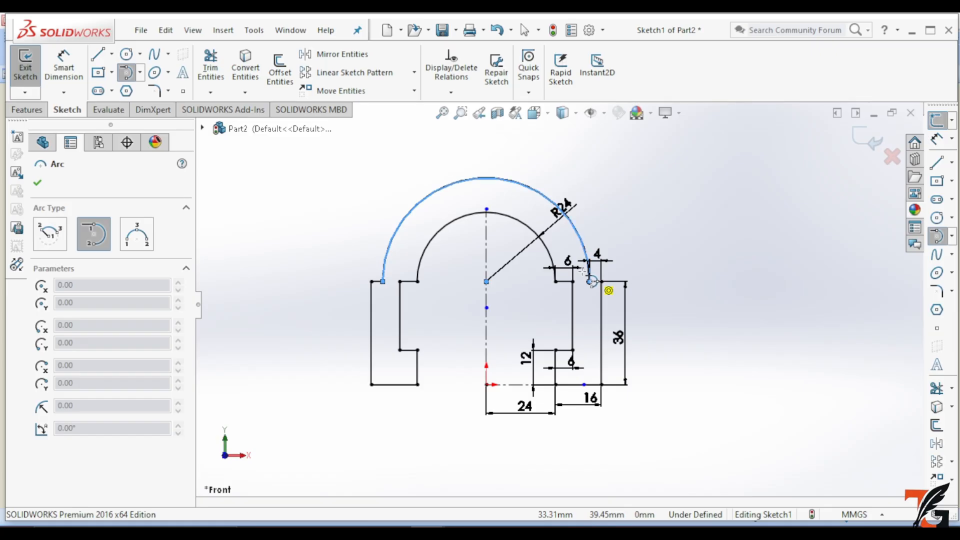
{"action": "scroll", "coordinate": [582, 271], "scroll_direction": "down", "scroll_amount": 3}
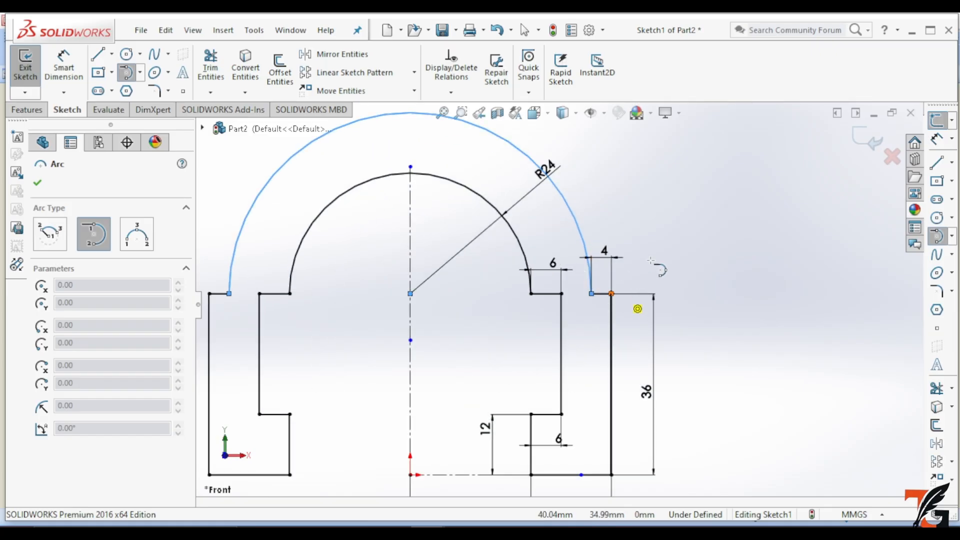
{"action": "left_click", "coordinate": [61, 66]}
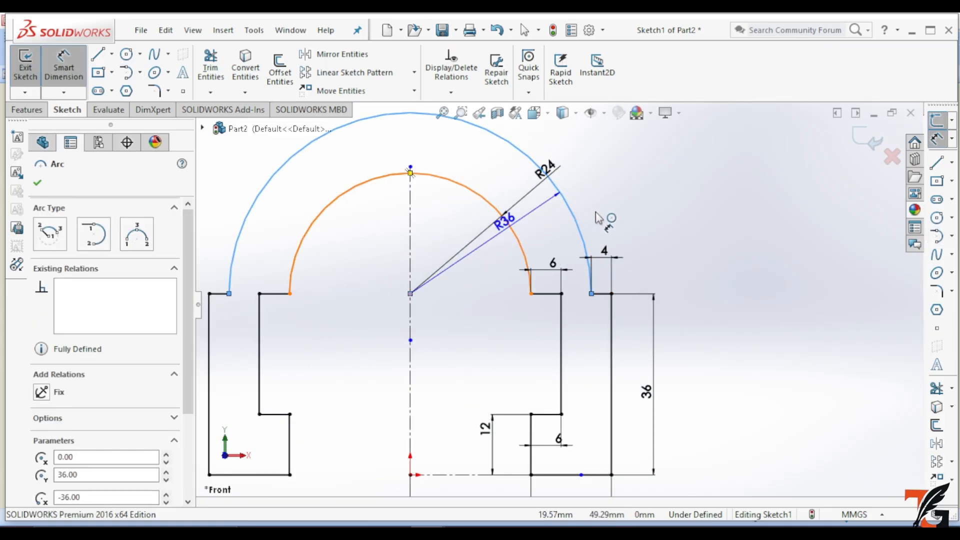
{"action": "left_click", "coordinate": [637, 201]}
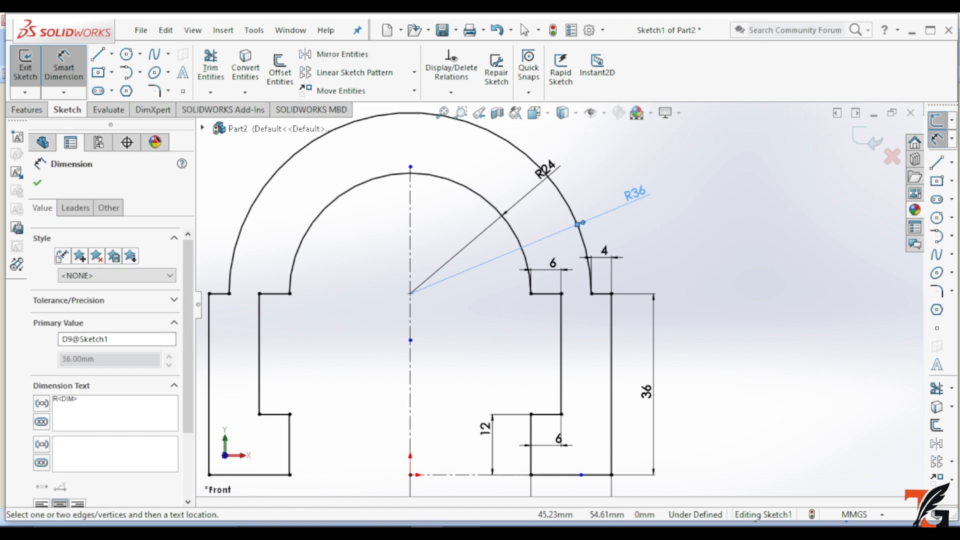
Sketch a half-boss outline about 14 mm wide and 18 mm high from the centerline, starting below the inner arc's crown and closing at the outer arc.
{"action": "scroll", "coordinate": [269, 303], "scroll_direction": "down", "scroll_amount": 3}
{"action": "scroll", "coordinate": [269, 299], "scroll_direction": "up", "scroll_amount": 5}
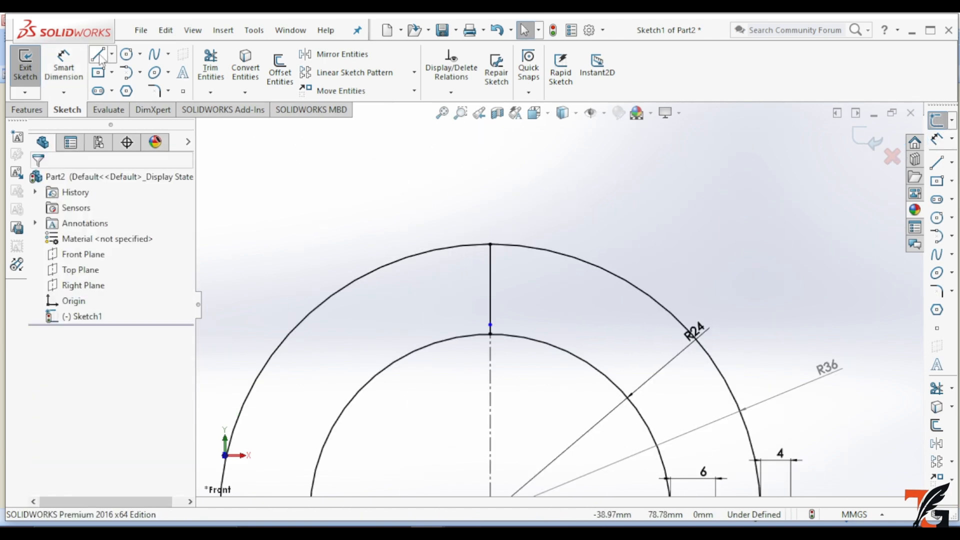
{"action": "left_click", "coordinate": [99, 55]}
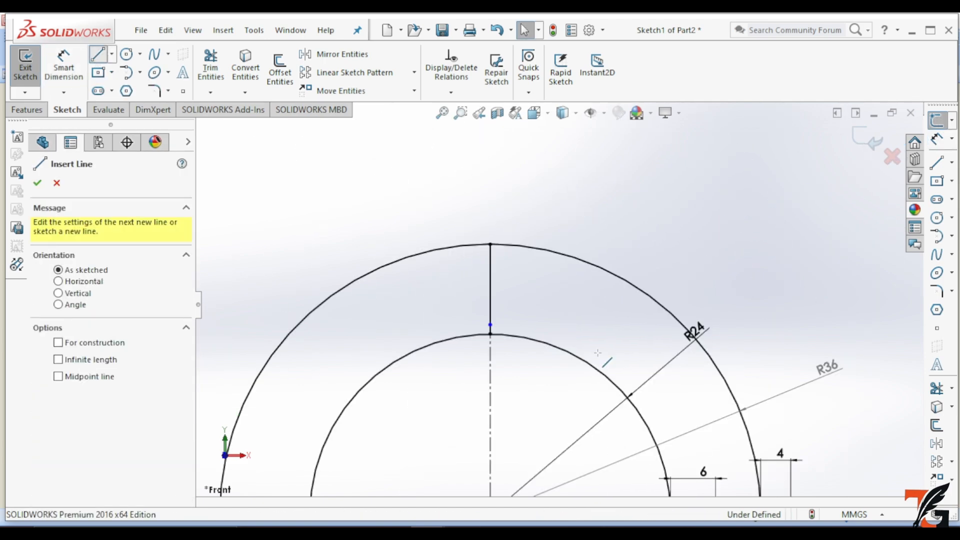
{"action": "left_click", "coordinate": [490, 334]}
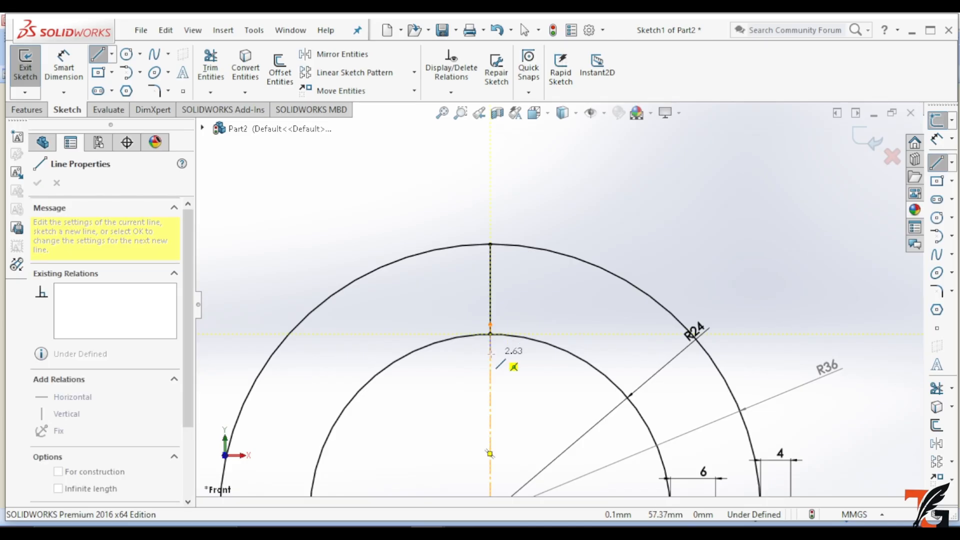
{"action": "left_click", "coordinate": [490, 355]}
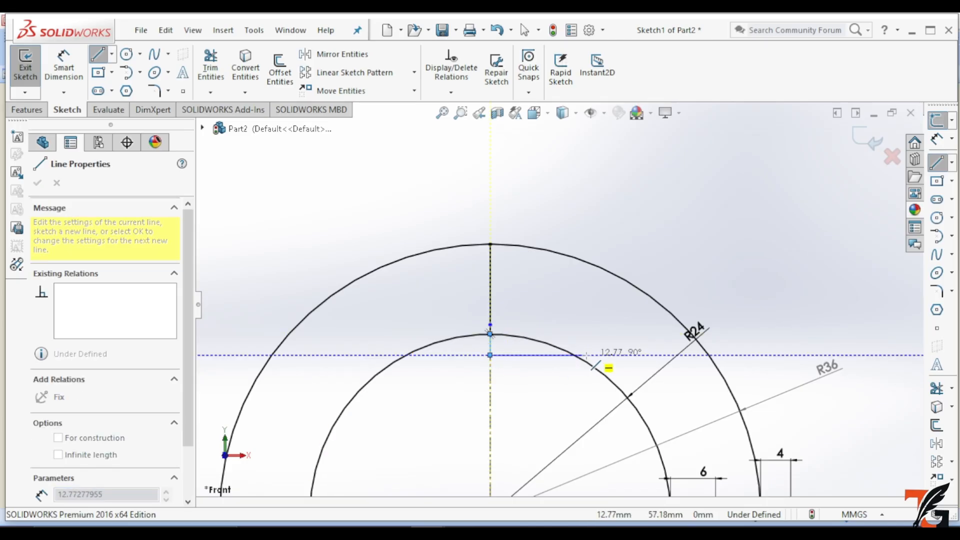
{"action": "left_click", "coordinate": [593, 355]}
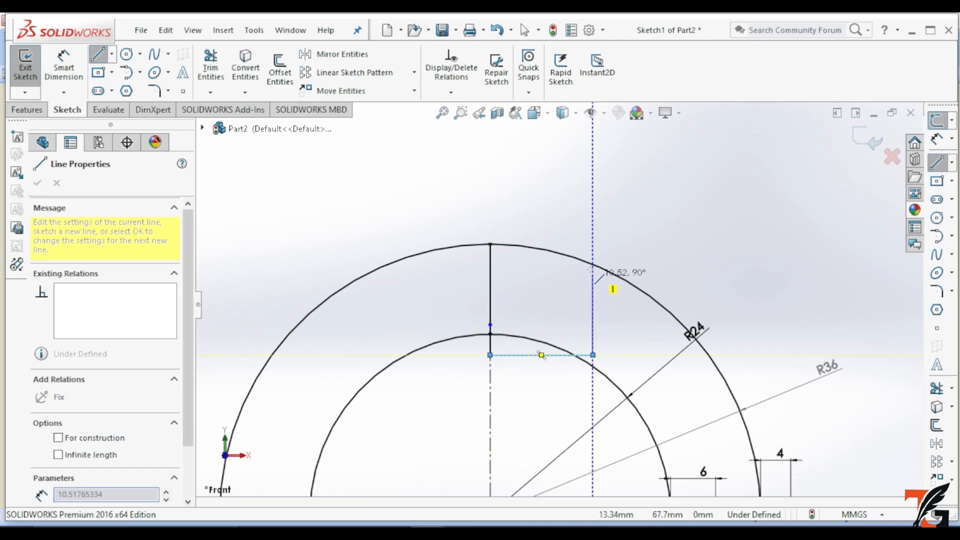
{"action": "left_click", "coordinate": [593, 217]}
{"action": "left_click", "coordinate": [490, 218]}
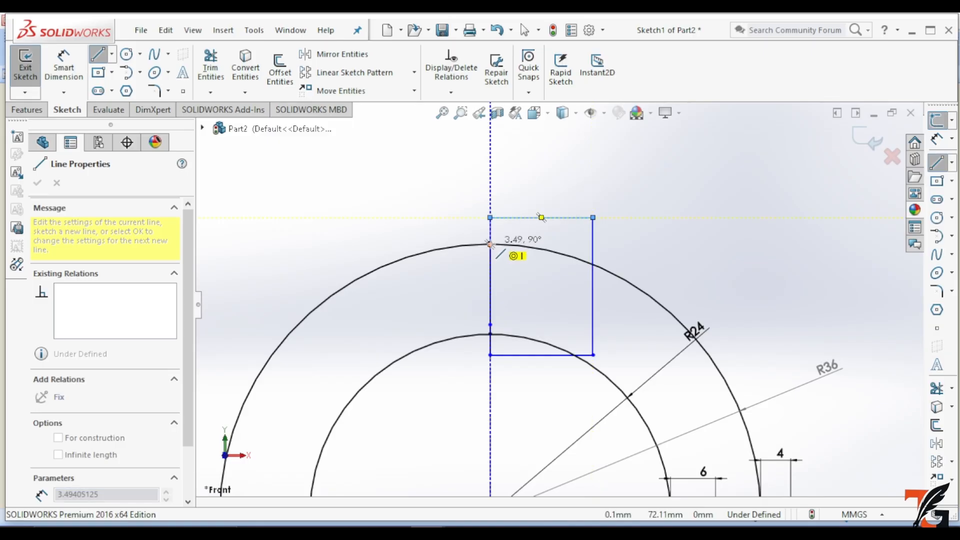
{"action": "left_click", "coordinate": [490, 244]}
{"action": "key", "text": "Escape"}
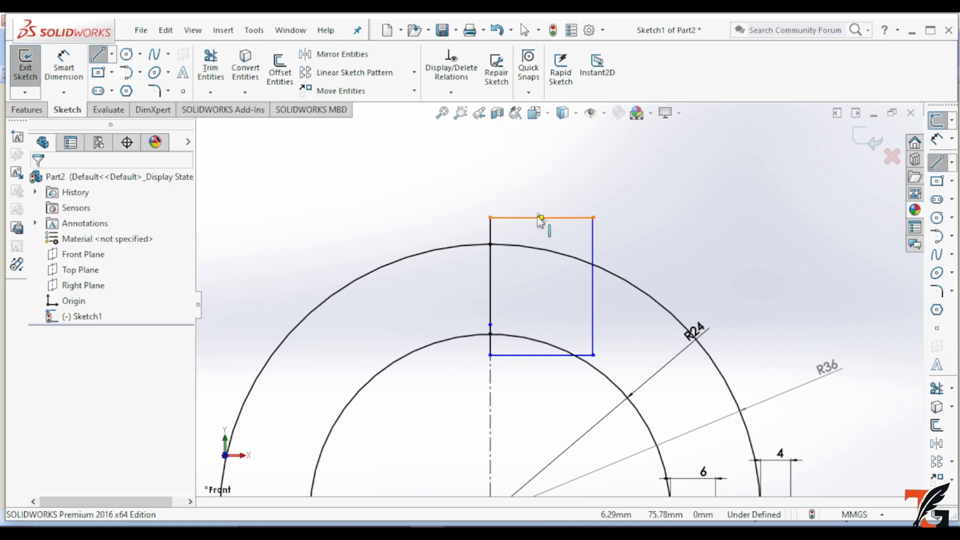
Dimension the half-boss outline to 12 mm wide and 18 mm high.
{"action": "left_click", "coordinate": [69, 71]}
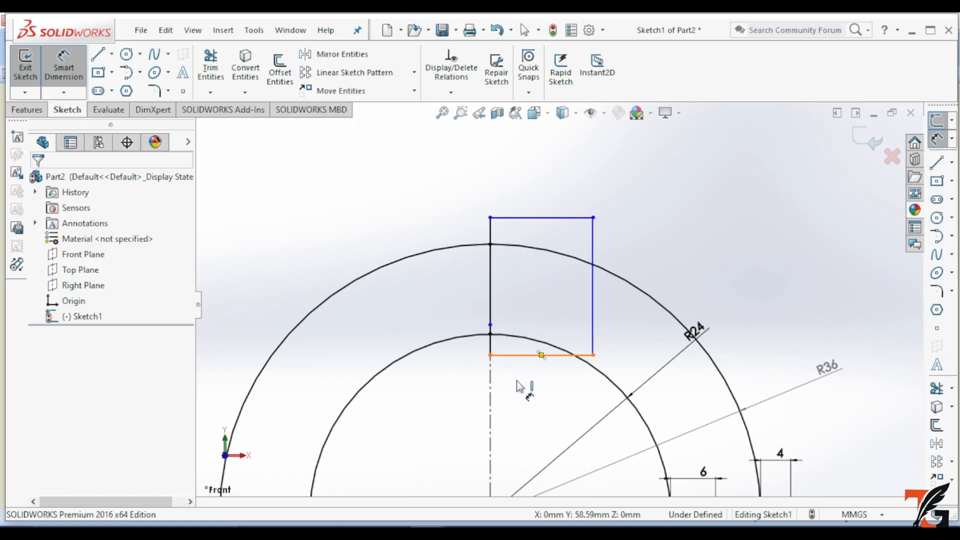
{"action": "left_click", "coordinate": [520, 355]}
{"action": "left_click", "coordinate": [519, 403]}
{"action": "type", "text": "12"}
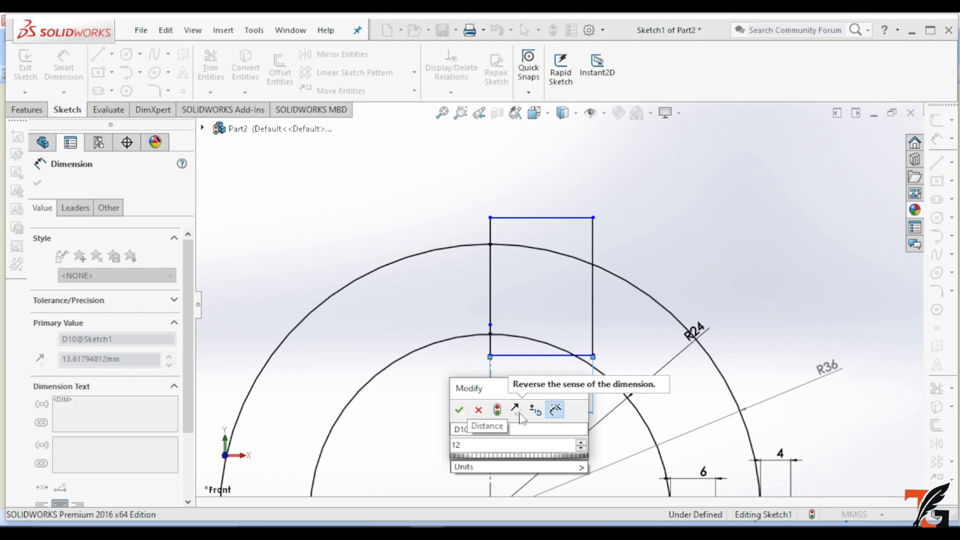
{"action": "key", "text": "Return"}
{"action": "left_click", "coordinate": [580, 315]}
{"action": "left_click", "coordinate": [621, 305]}
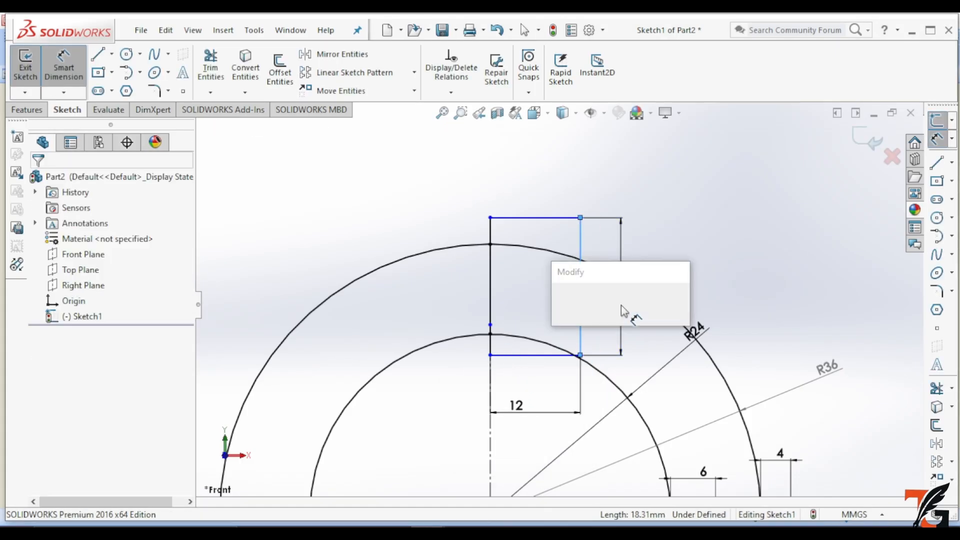
{"action": "type", "text": "18"}
{"action": "key", "text": "Return"}
Dimension the centerline segment between the inner arc's crown and the half-boss's lower edge to 4 mm.
{"action": "left_click", "coordinate": [491, 343]}
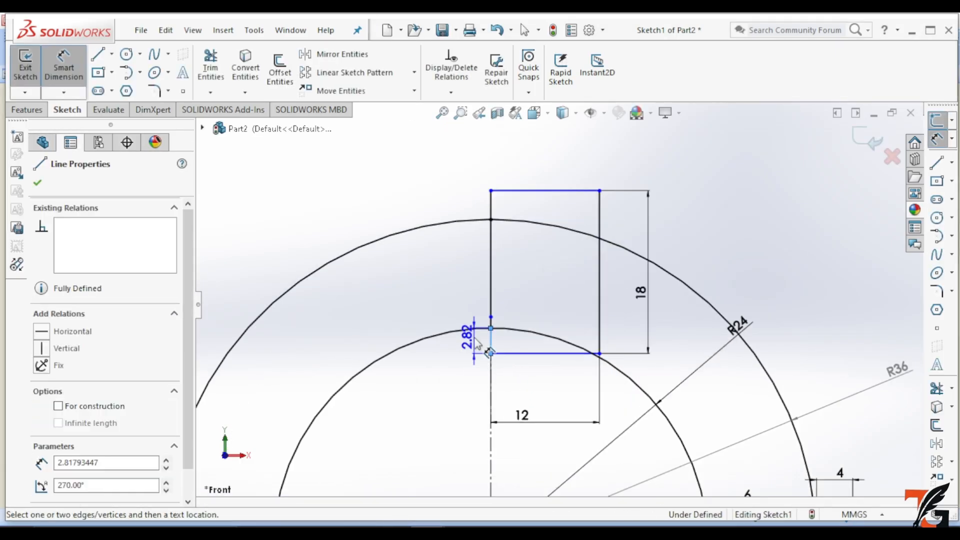
{"action": "left_click", "coordinate": [475, 344]}
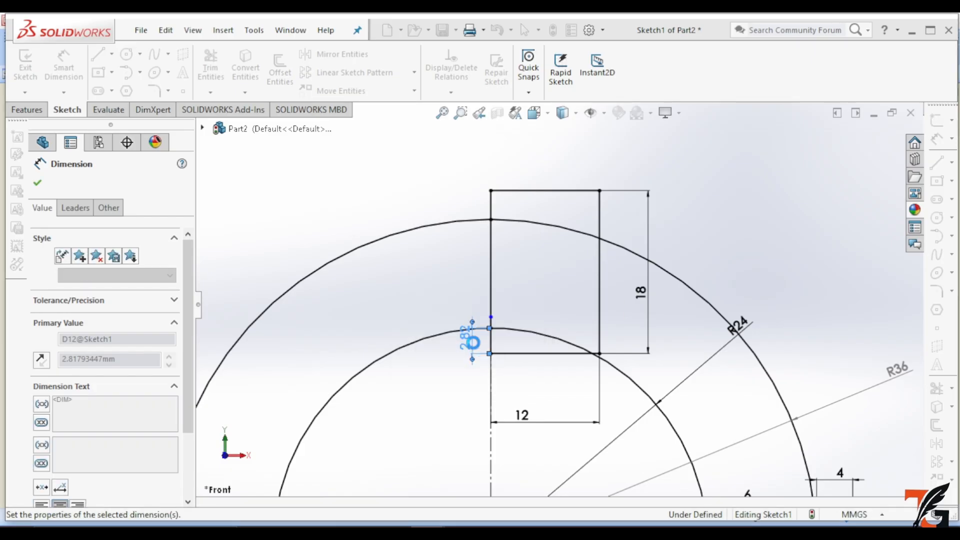
{"action": "type", "text": "4"}
{"action": "key", "text": "Return"}
{"action": "key", "text": "Escape"}
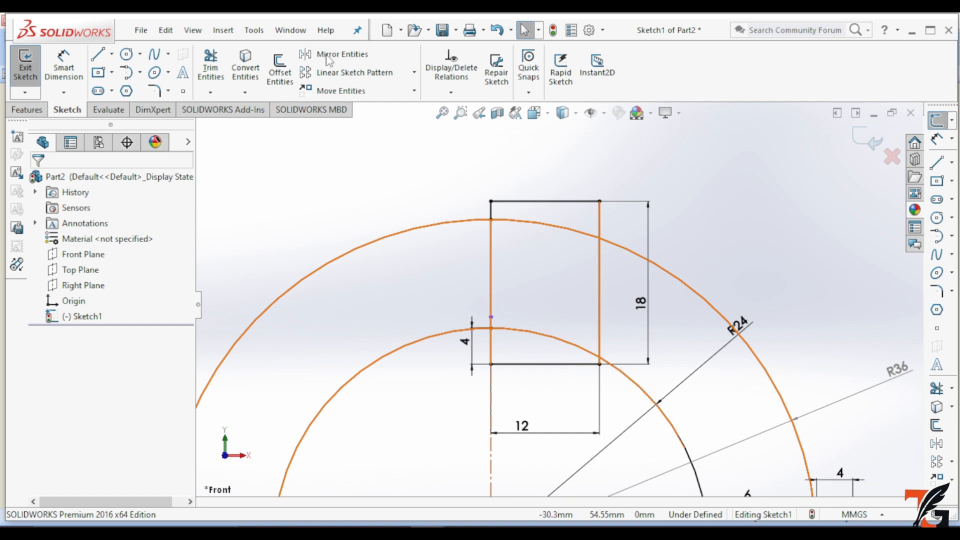
Mirror the half-boss outline about the vertical center line, keeping the original.
{"action": "left_click", "coordinate": [222, 69]}
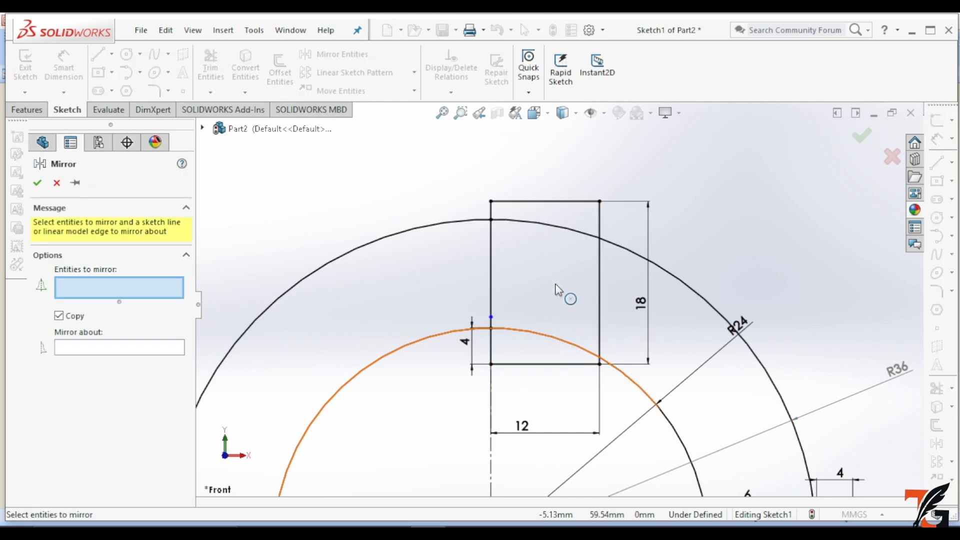
{"action": "left_click_drag", "start_coordinate": [456, 172], "coordinate": [638, 381]}
{"action": "left_click", "coordinate": [162, 402]}
{"action": "left_click", "coordinate": [491, 274]}
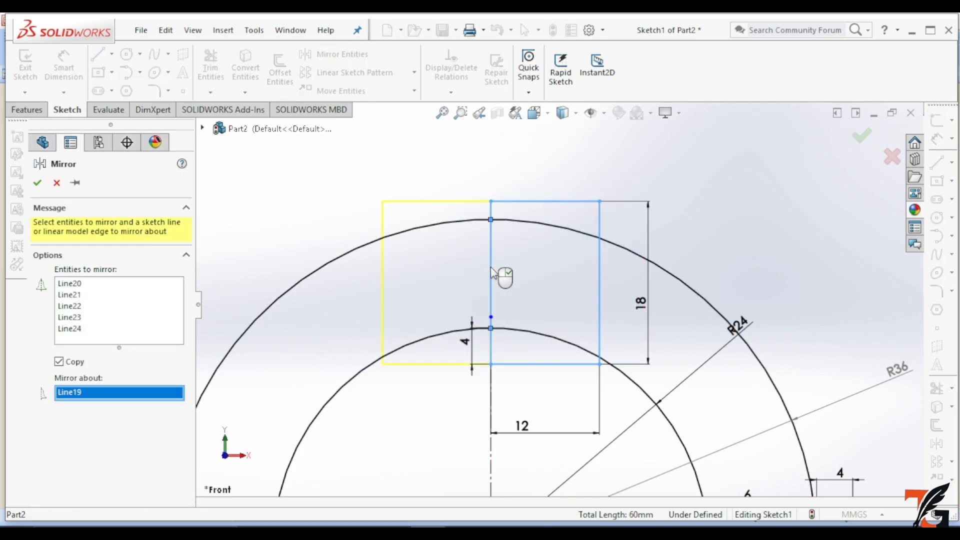
{"action": "left_click", "coordinate": [38, 183]}
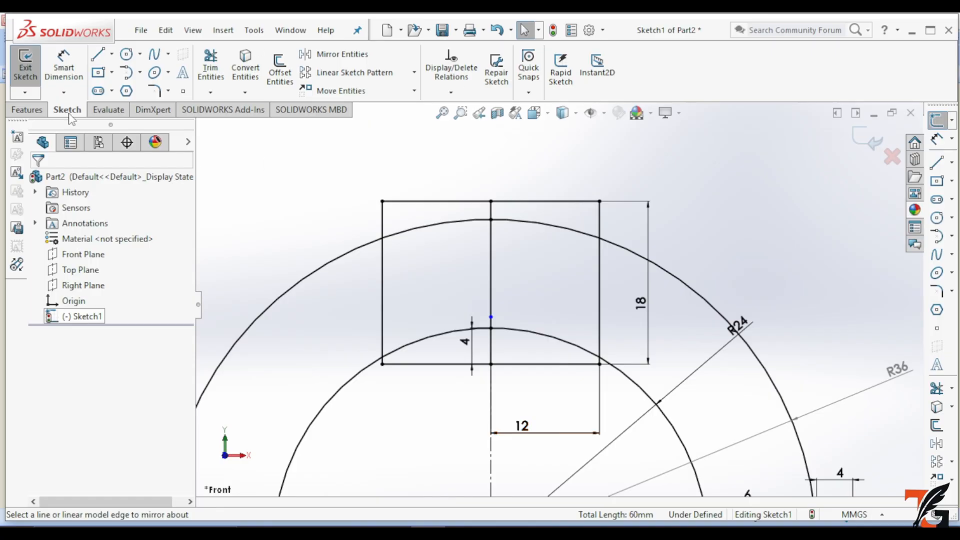
Power-trim the arc portions inside the boss, the vertical middle line and the boss side walls between the two arcs.
{"action": "left_click", "coordinate": [202, 80]}
{"action": "left_click_drag", "start_coordinate": [522, 316], "coordinate": [539, 345]}
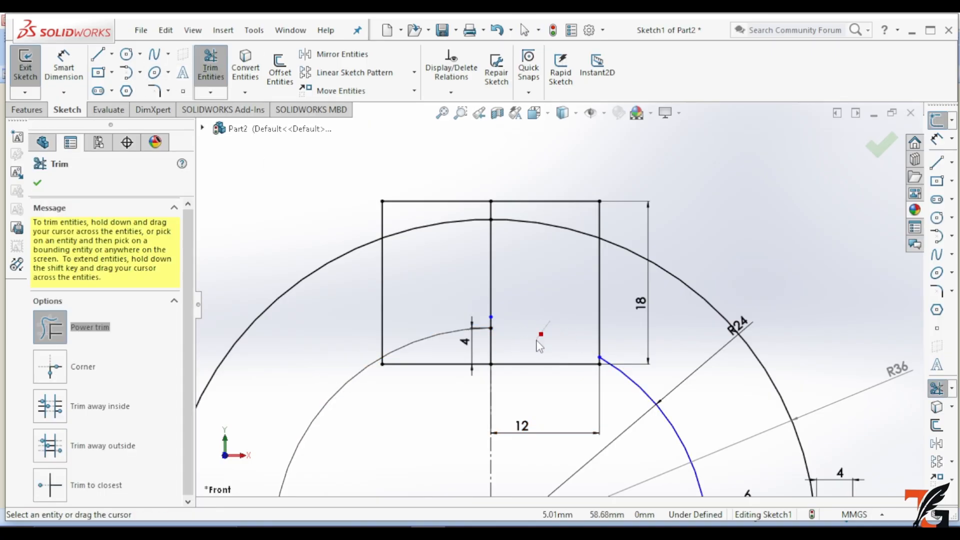
{"action": "left_click_drag", "start_coordinate": [432, 340], "coordinate": [414, 221]}
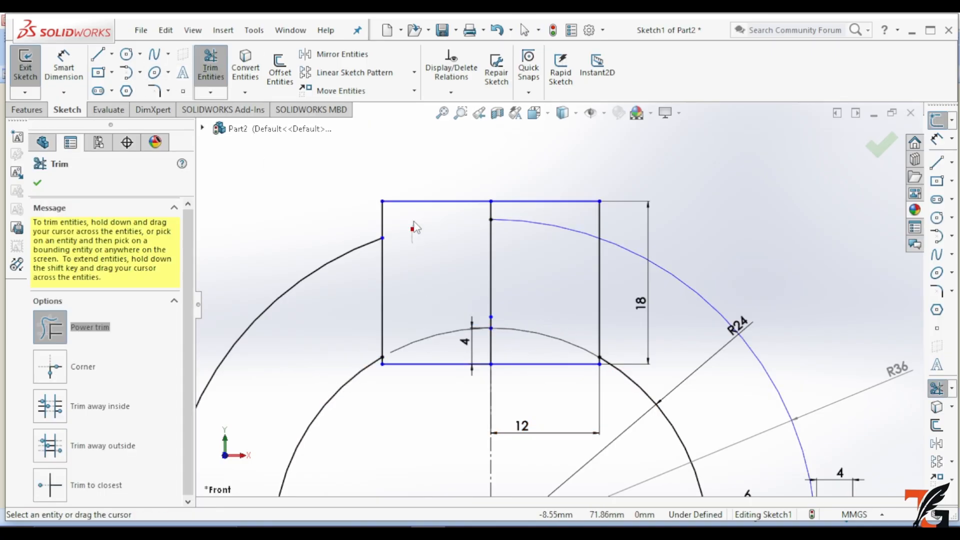
{"action": "left_click_drag", "start_coordinate": [566, 218], "coordinate": [554, 236]}
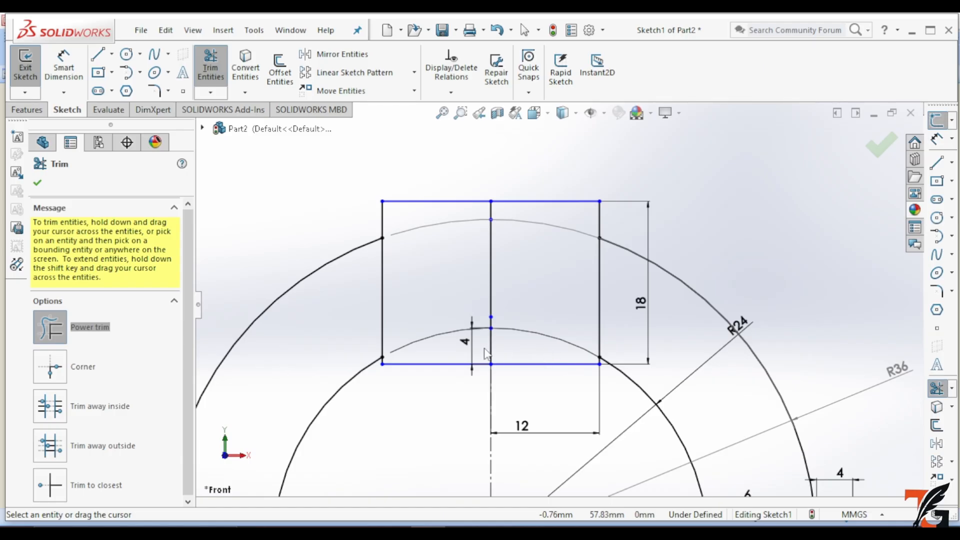
{"action": "left_click_drag", "start_coordinate": [486, 354], "coordinate": [510, 324]}
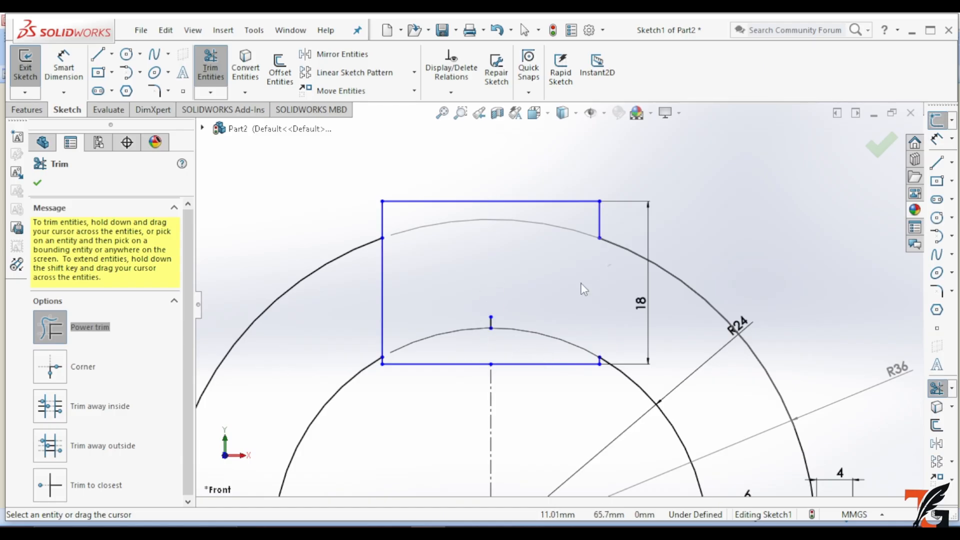
Add 5 mm sketch fillets at both corners where the boss meets the outer arc.
{"action": "left_click", "coordinate": [155, 91]}
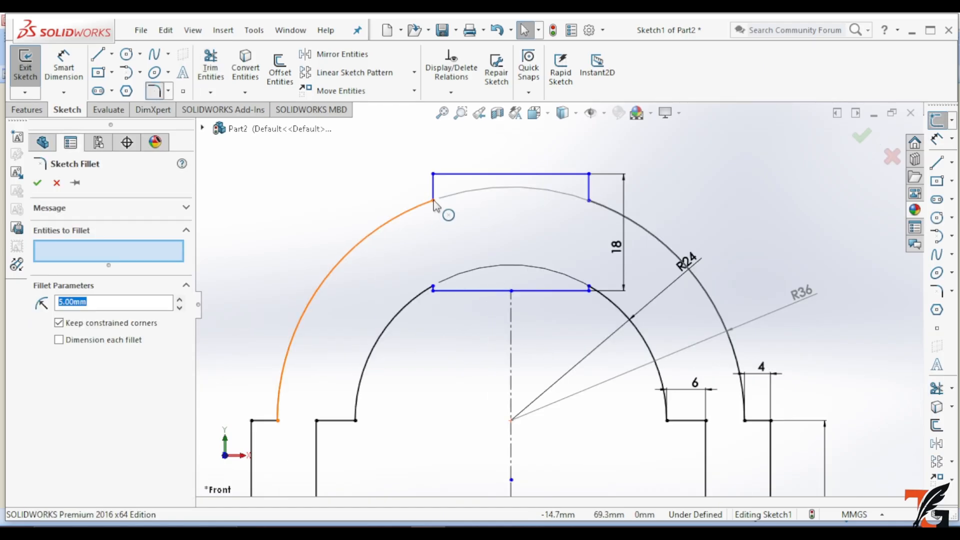
{"action": "left_click", "coordinate": [434, 201]}
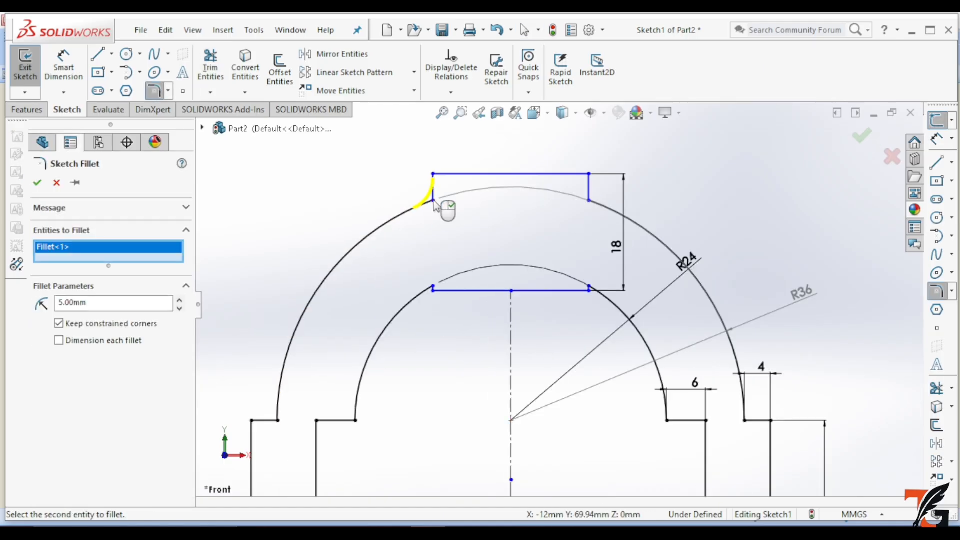
{"action": "left_click", "coordinate": [38, 183]}
{"action": "left_click", "coordinate": [589, 201]}
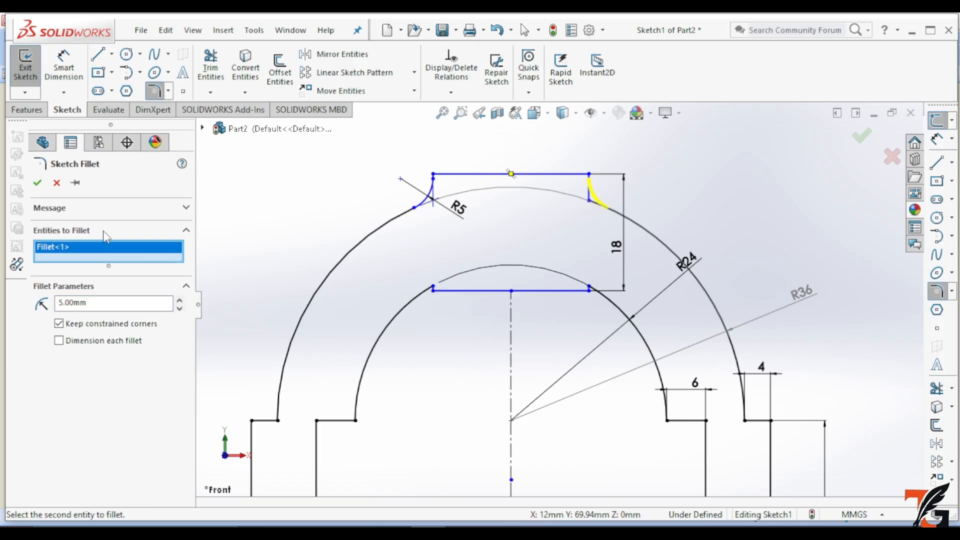
{"action": "left_click", "coordinate": [38, 183]}
{"action": "left_click", "coordinate": [38, 183]}
{"action": "scroll", "coordinate": [475, 276], "scroll_direction": "up", "scroll_amount": 6}
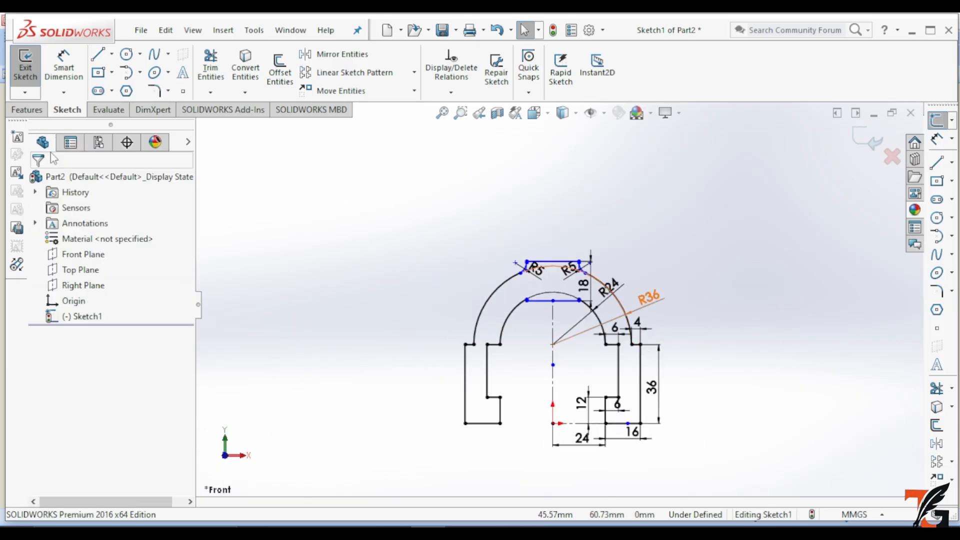
Extrude the clamp profile 20 mm with the Mid Plane end condition.
{"action": "left_click", "coordinate": [27, 110]}
{"action": "left_click", "coordinate": [31, 67]}
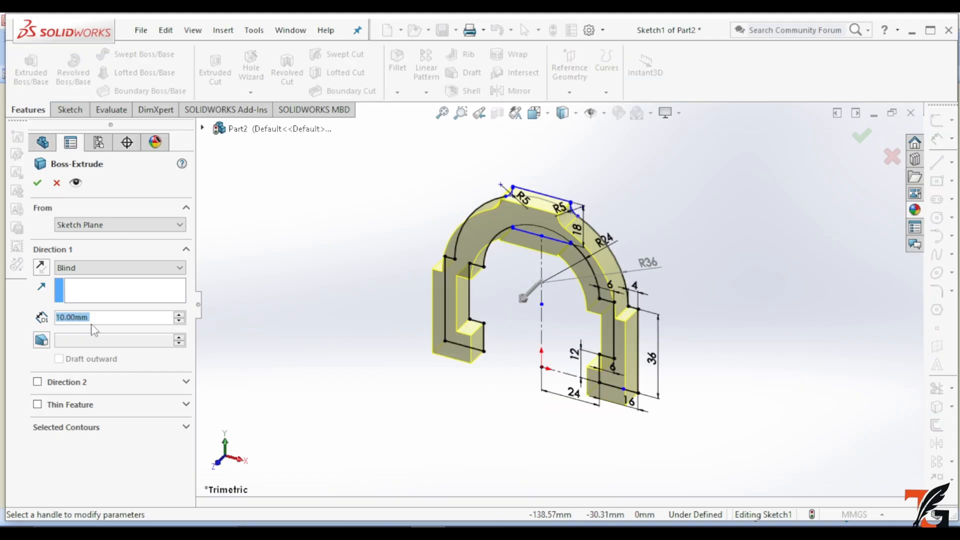
{"action": "left_click", "coordinate": [179, 315]}
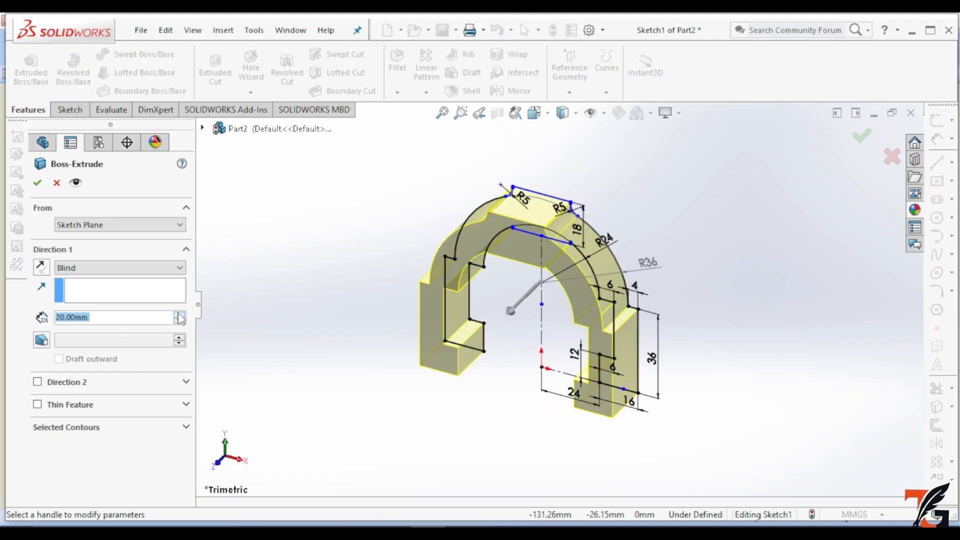
{"action": "left_click", "coordinate": [120, 268]}
{"action": "left_click", "coordinate": [75, 322]}
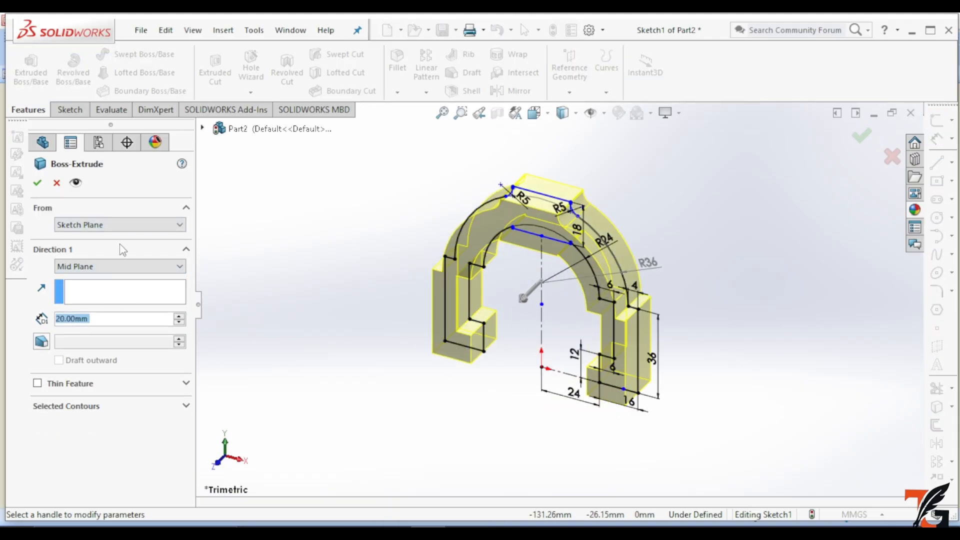
{"action": "left_click", "coordinate": [38, 184]}
Sketch a circle about 12.6 mm in diameter centered at the origin on the boss's flat outer face.
{"action": "middle_click_drag", "start_coordinate": [590, 240], "coordinate": [467, 240]}
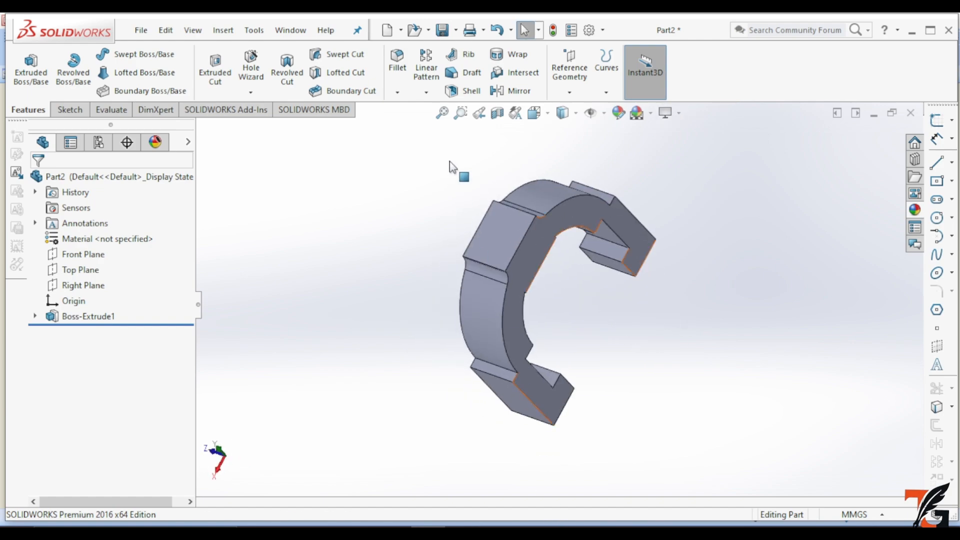
{"action": "middle_click_drag", "start_coordinate": [450, 163], "coordinate": [530, 210]}
{"action": "left_click", "coordinate": [525, 219]}
{"action": "left_click", "coordinate": [592, 253]}
{"action": "left_click", "coordinate": [660, 213]}
{"action": "left_click", "coordinate": [70, 110]}
{"action": "left_click", "coordinate": [126, 54]}
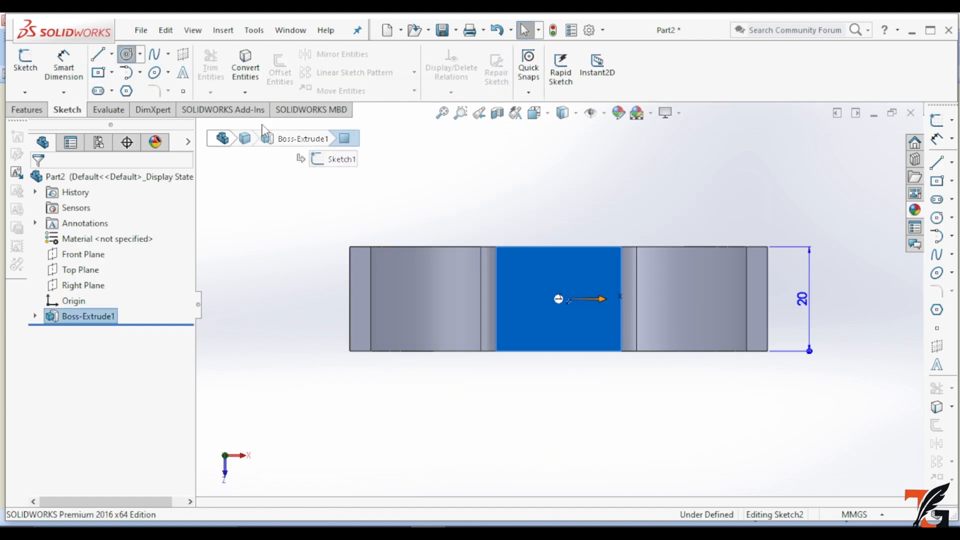
{"action": "left_click", "coordinate": [559, 298]}
{"action": "left_click", "coordinate": [574, 270]}
Dimension the circle's diameter on the boss face.
{"action": "left_click", "coordinate": [63, 65]}
{"action": "left_click", "coordinate": [565, 267]}
{"action": "left_click", "coordinate": [582, 201]}
{"action": "key", "text": "Return"}
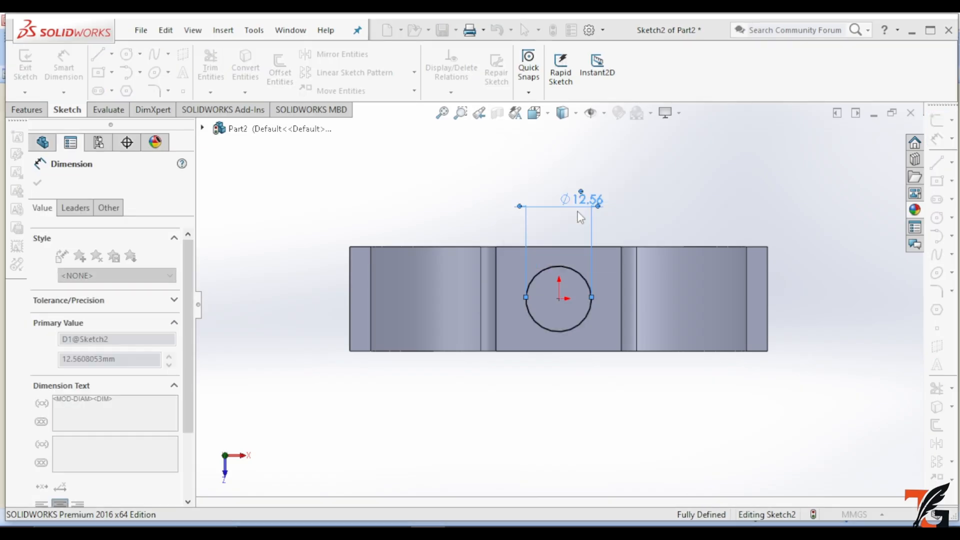
{"action": "key", "text": "Escape"}
Cut the circle through the boss with an Extruded Cut.
{"action": "left_click", "coordinate": [27, 109]}
{"action": "left_click", "coordinate": [215, 70]}
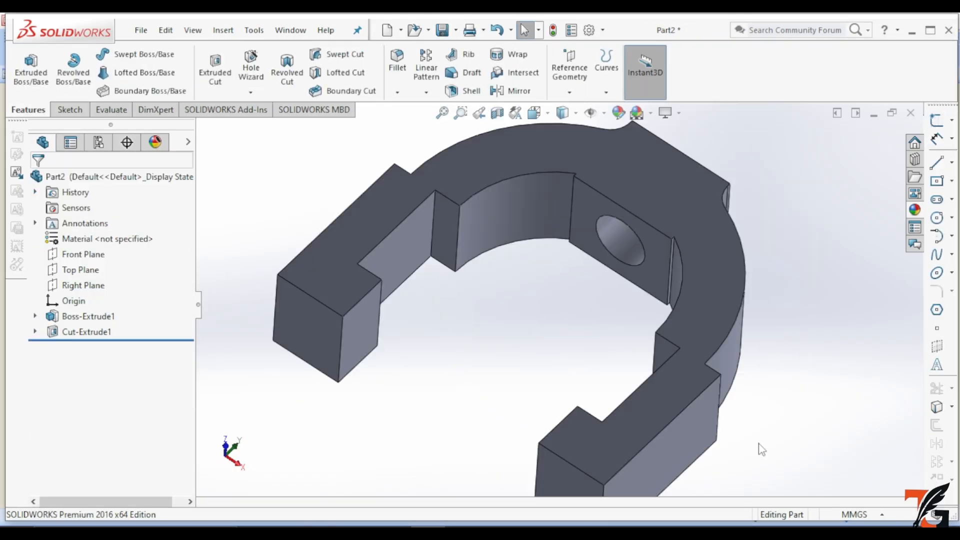
{"action": "middle_click_drag", "start_coordinate": [762, 448], "coordinate": [690, 430]}
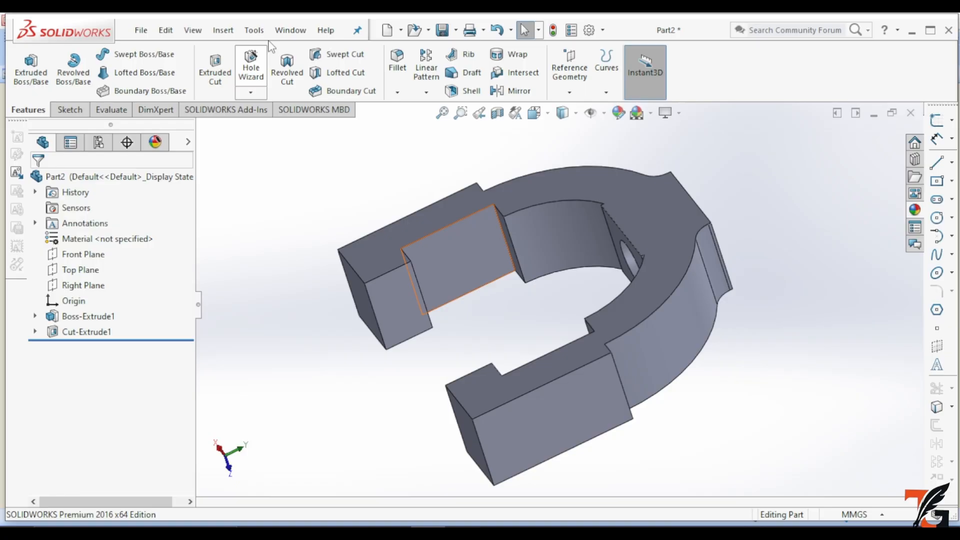
Start a Thread feature at the hole's inner edge, ending up to the boss's outer face.
{"action": "left_click", "coordinate": [223, 30]}
{"action": "mouse_move", "coordinate": [253, 102]}
{"action": "left_click", "coordinate": [397, 144]}
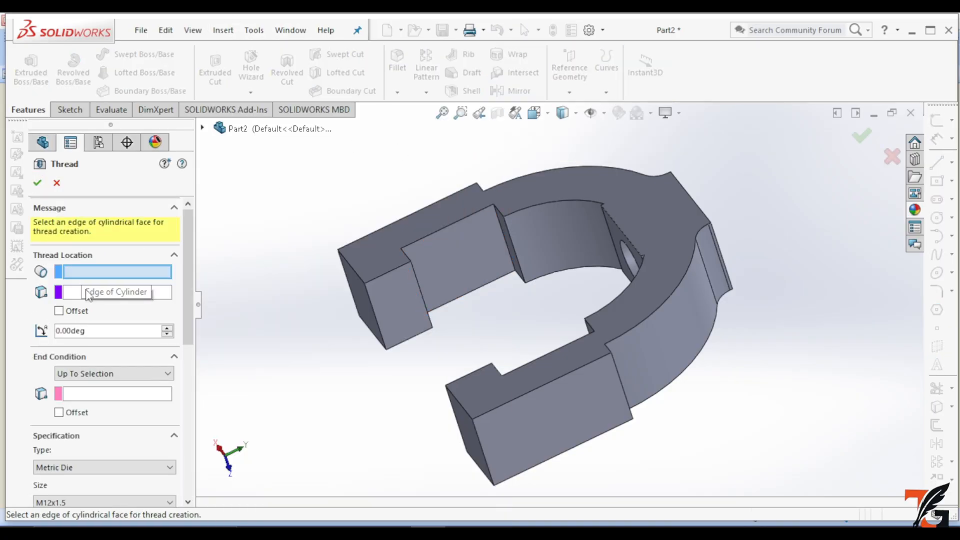
{"action": "left_click", "coordinate": [620, 252]}
{"action": "left_click", "coordinate": [119, 347]}
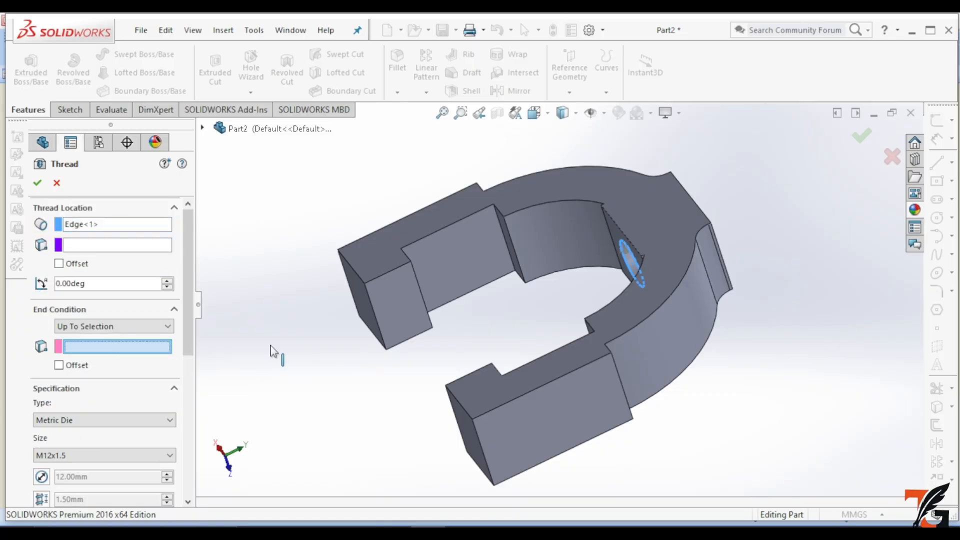
{"action": "middle_click_drag", "start_coordinate": [687, 297], "coordinate": [699, 235]}
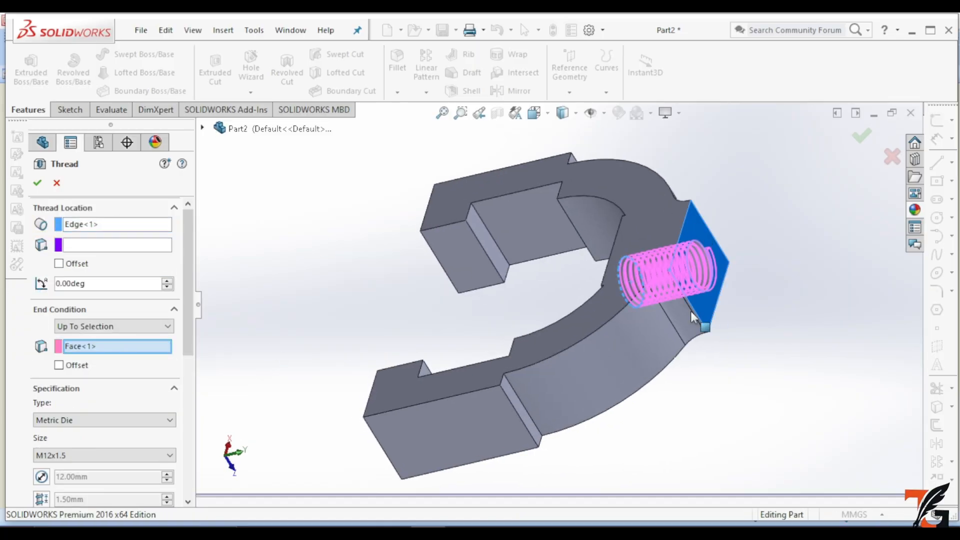
{"action": "middle_click_drag", "start_coordinate": [696, 317], "coordinate": [650, 390]}
Override the M12x1.5 thread's diameter at 12 mm and its pitch at 1.50 mm.
{"action": "scroll", "coordinate": [187, 346], "scroll_direction": "down", "scroll_amount": 1}
{"action": "scroll", "coordinate": [187, 346], "scroll_direction": "down", "scroll_amount": 3}
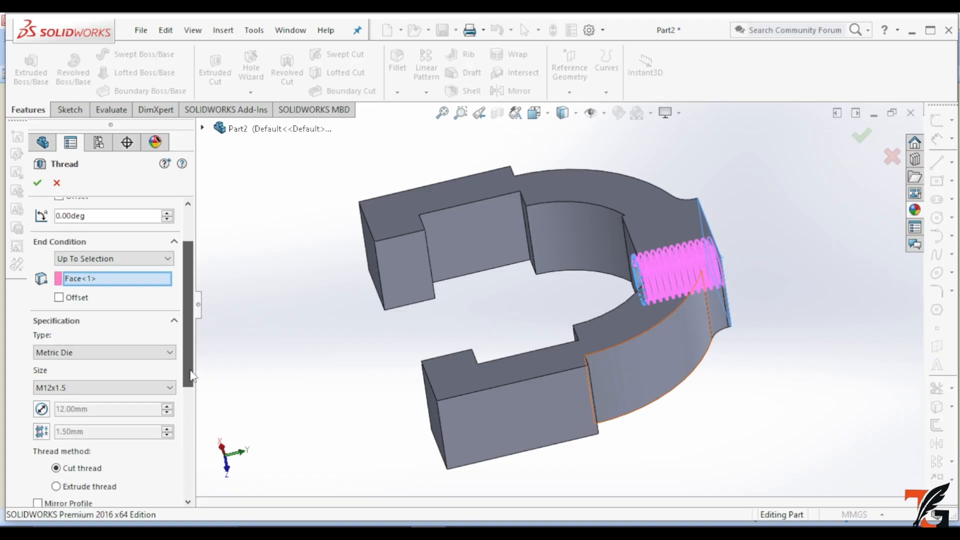
{"action": "left_click", "coordinate": [42, 384]}
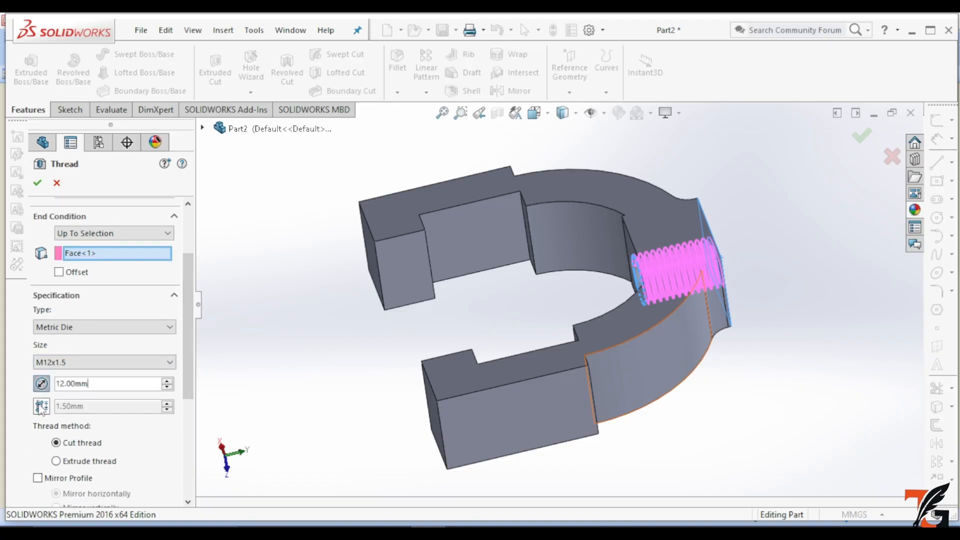
{"action": "left_click", "coordinate": [42, 406]}
{"action": "scroll", "coordinate": [81, 440], "scroll_direction": "down", "scroll_amount": 2}
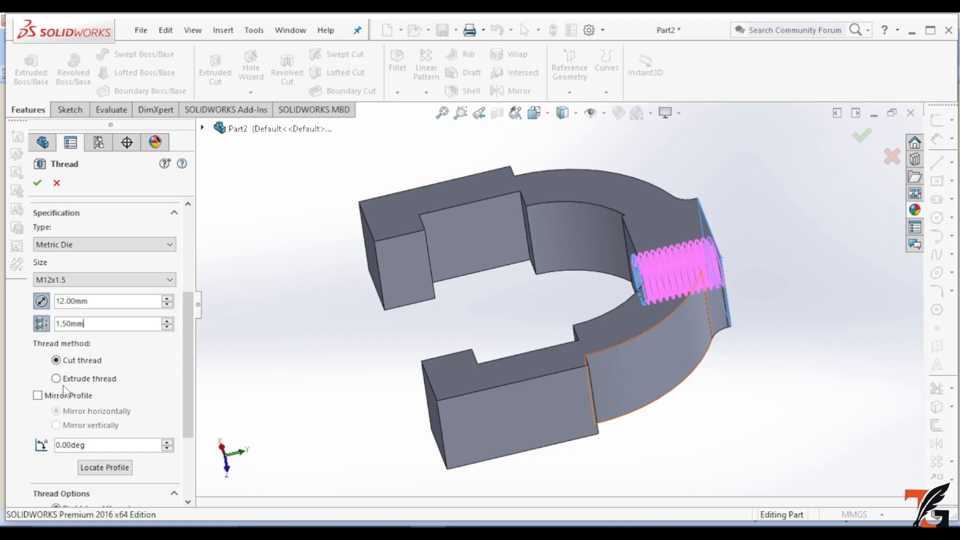
{"action": "scroll", "coordinate": [183, 367], "scroll_direction": "down", "scroll_amount": 3}
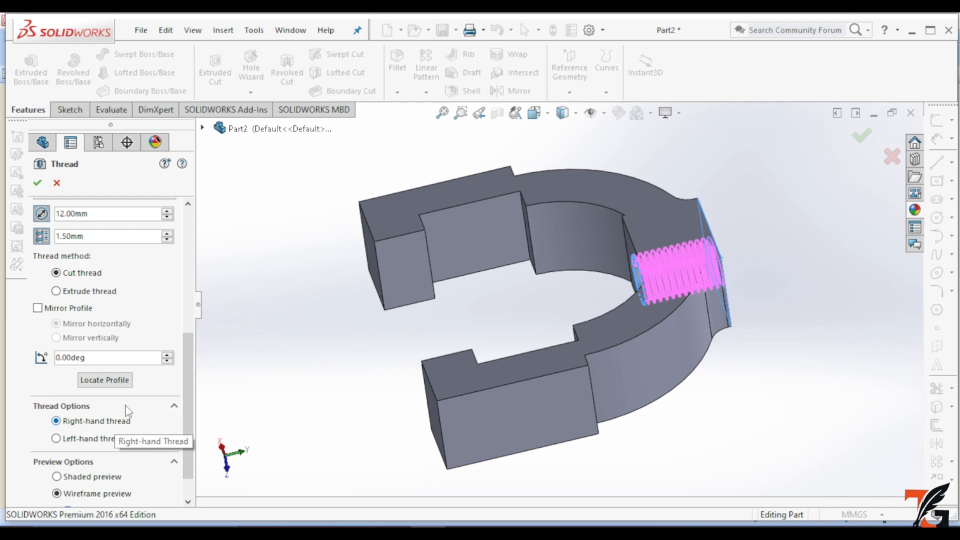
Offset the thread's end by 11 mm, set its type to Metric Tap and create the cut thread.
{"action": "left_click_drag", "start_coordinate": [193, 381], "coordinate": [200, 287]}
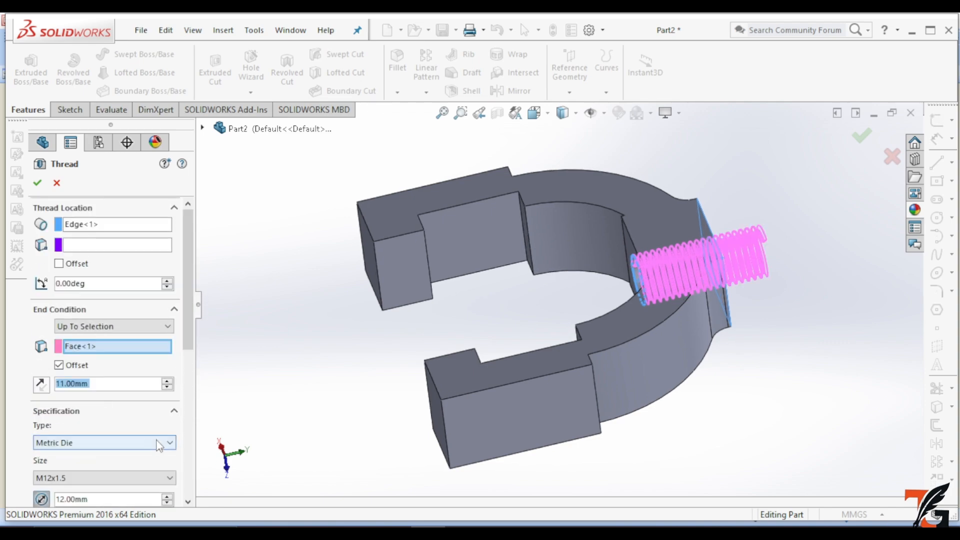
{"action": "left_click", "coordinate": [161, 442]}
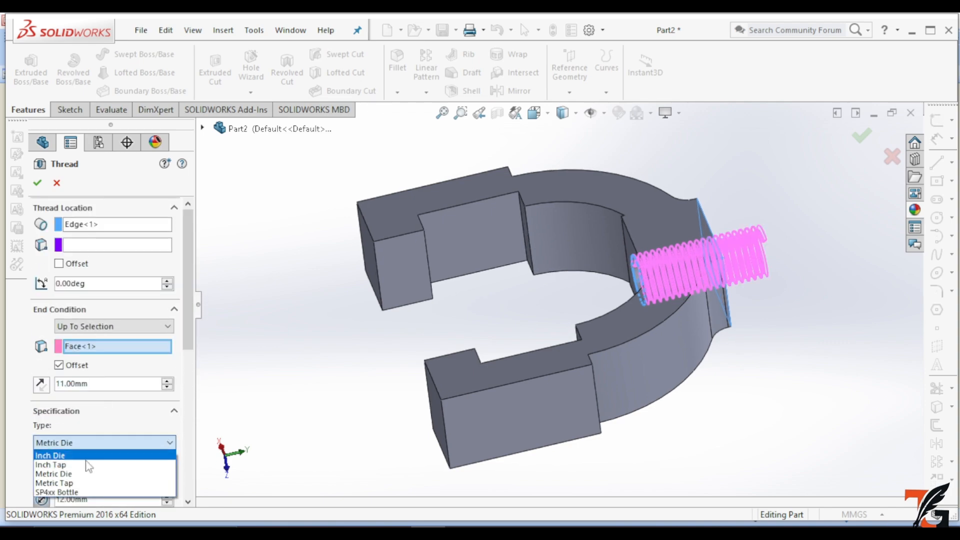
{"action": "left_click", "coordinate": [100, 486]}
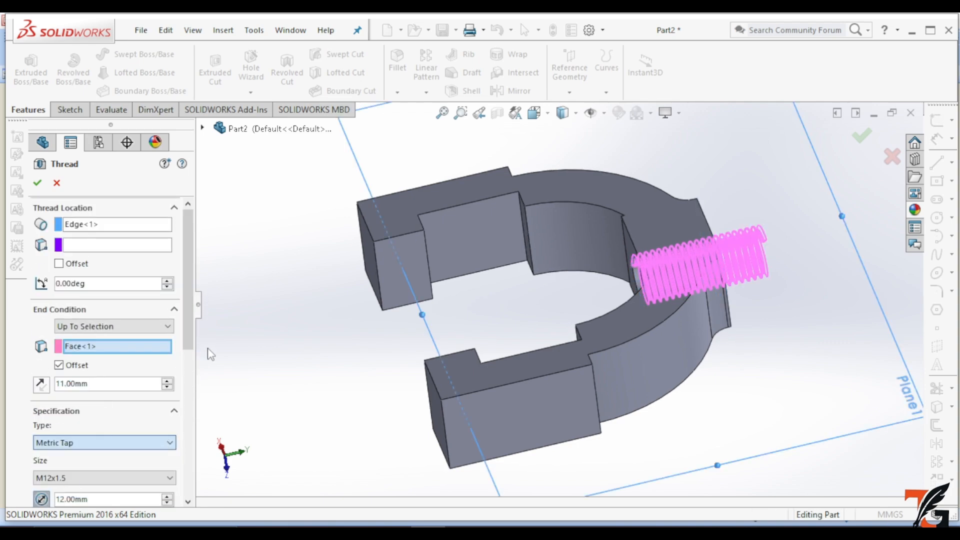
{"action": "left_click", "coordinate": [37, 184]}
{"action": "middle_click_drag", "start_coordinate": [552, 243], "coordinate": [443, 259]}
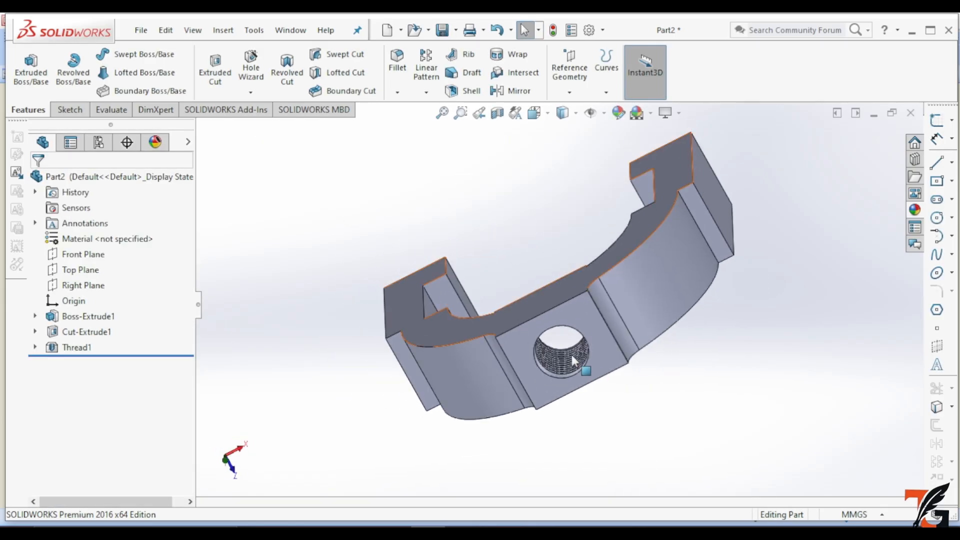
{"action": "scroll", "coordinate": [562, 367], "scroll_direction": "down", "scroll_amount": 1}
{"action": "scroll", "coordinate": [559, 365], "scroll_direction": "down", "scroll_amount": 5}
{"action": "scroll", "coordinate": [597, 350], "scroll_direction": "up", "scroll_amount": 8}
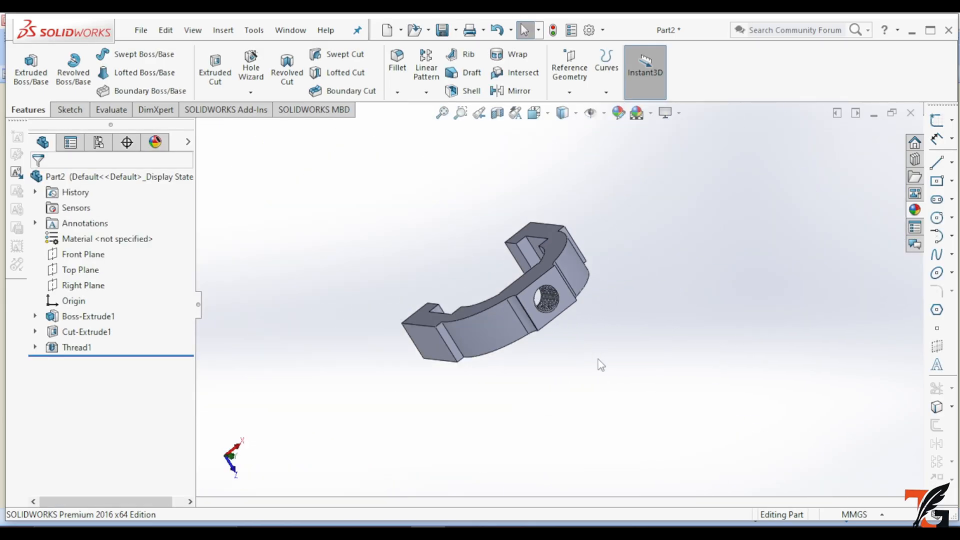
Apply a brown metallic finish from the Metal appearances to the arched clamp.
{"action": "middle_click_drag", "start_coordinate": [598, 359], "coordinate": [403, 258]}
{"action": "left_click", "coordinate": [914, 209]}
{"action": "left_click", "coordinate": [852, 186]}
{"action": "scroll", "coordinate": [862, 350], "scroll_direction": "down", "scroll_amount": 8}
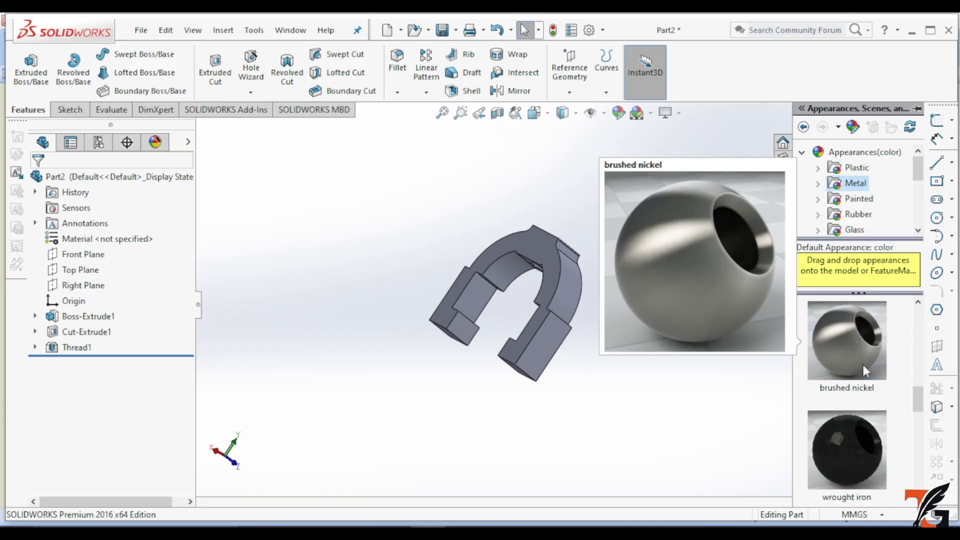
{"action": "left_click_drag", "start_coordinate": [853, 449], "coordinate": [520, 323]}
{"action": "left_click", "coordinate": [562, 326]}
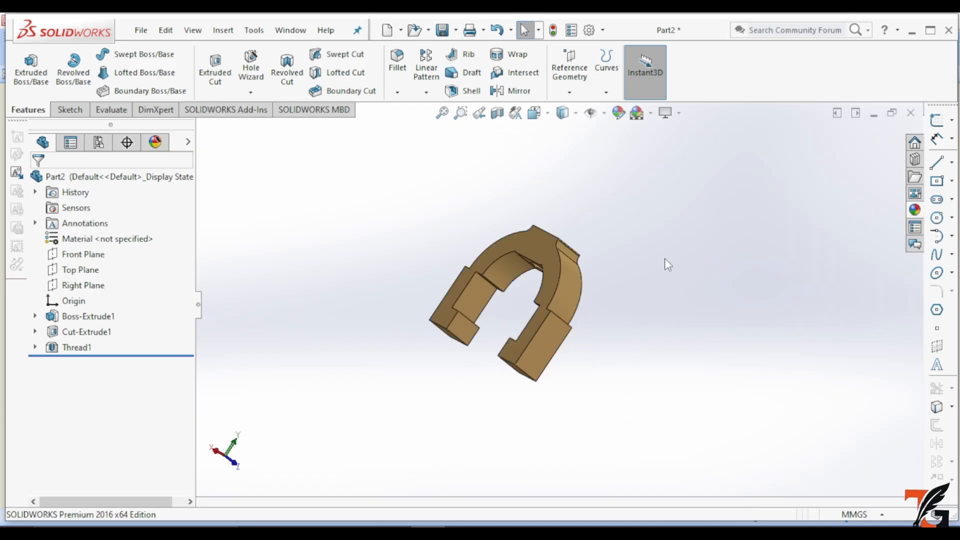
Save the clamp part to the Desktop as "Y -Shap block", rebuilding the document before saving.
{"action": "left_click", "coordinate": [141, 30]}
{"action": "left_click", "coordinate": [172, 185]}
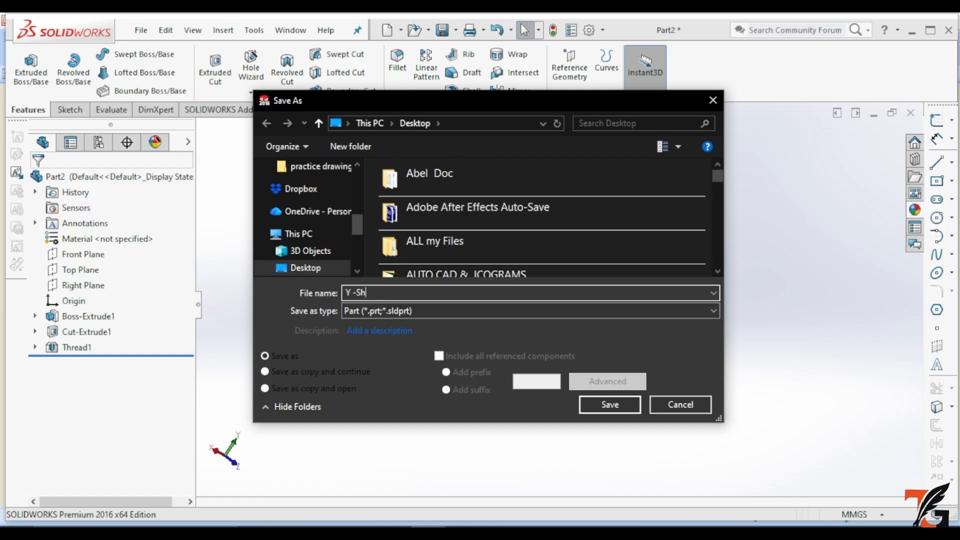
{"action": "type", "text": "Y -Shap block"}
{"action": "left_click", "coordinate": [610, 403]}
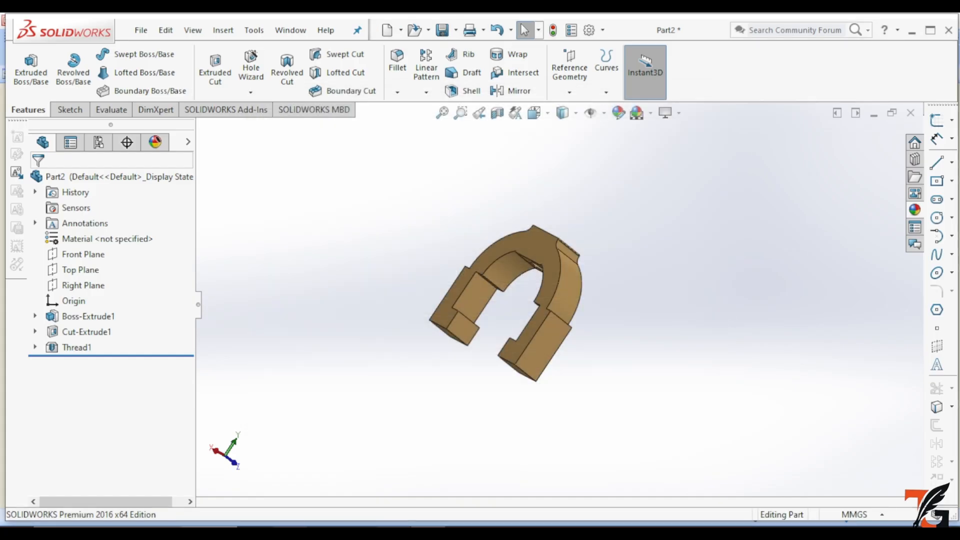
{"action": "left_click", "coordinate": [463, 229]}
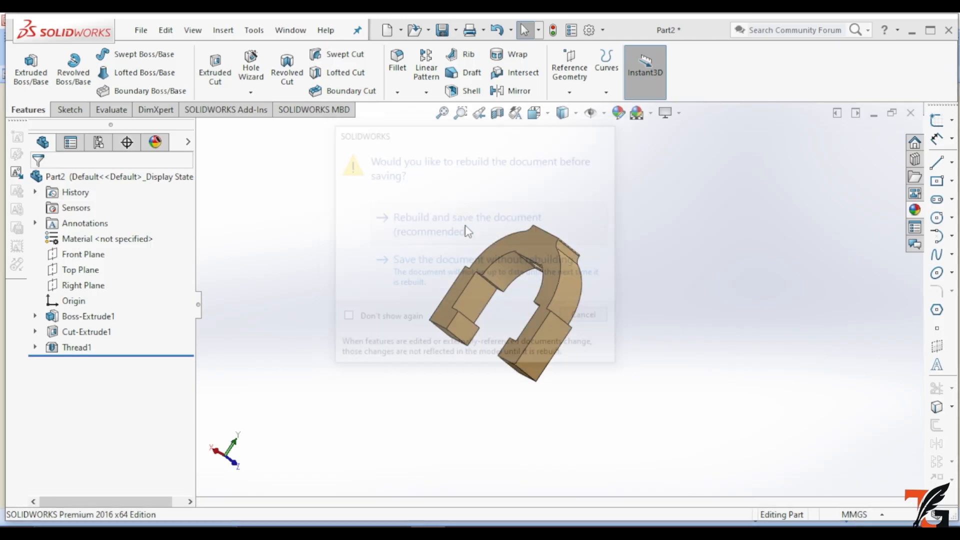
Create a new part and sketch a circle about 72 mm in diameter on the Front Plane, centred on the origin.
{"action": "left_click", "coordinate": [387, 30]}
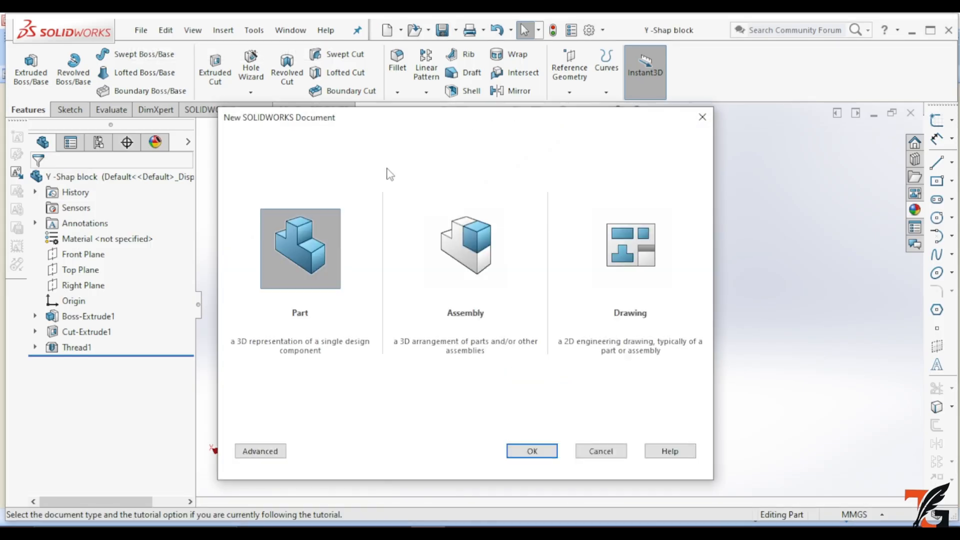
{"action": "left_click", "coordinate": [531, 451]}
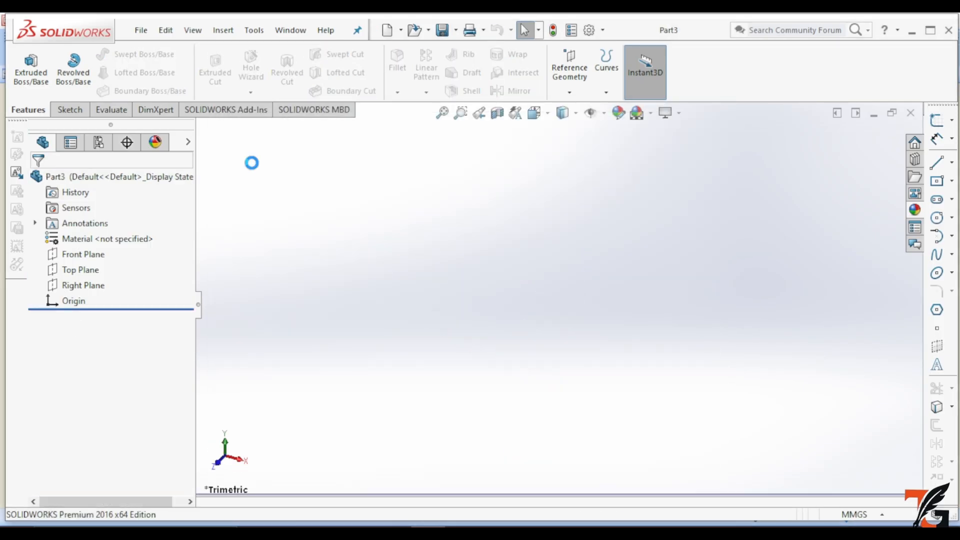
{"action": "left_click", "coordinate": [70, 110]}
{"action": "left_click", "coordinate": [80, 254]}
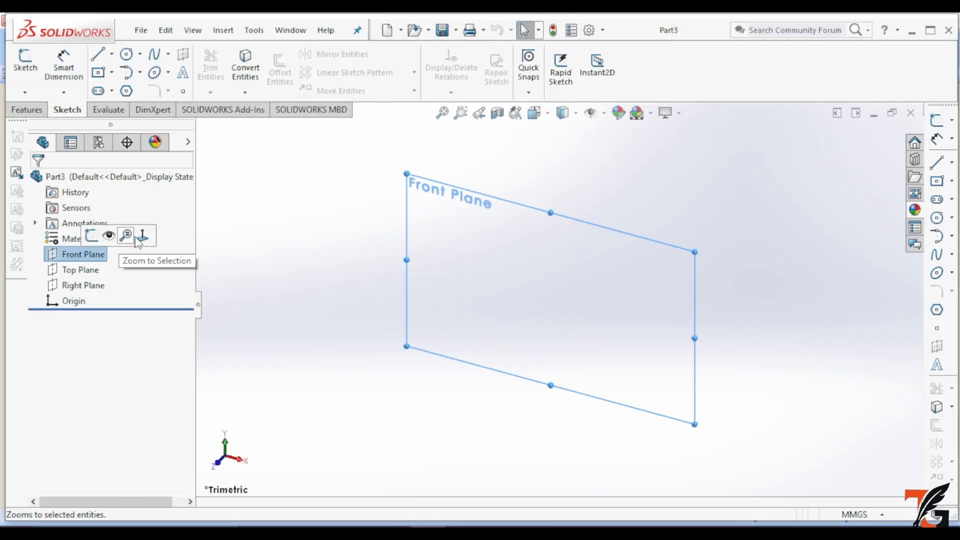
{"action": "left_click", "coordinate": [143, 237]}
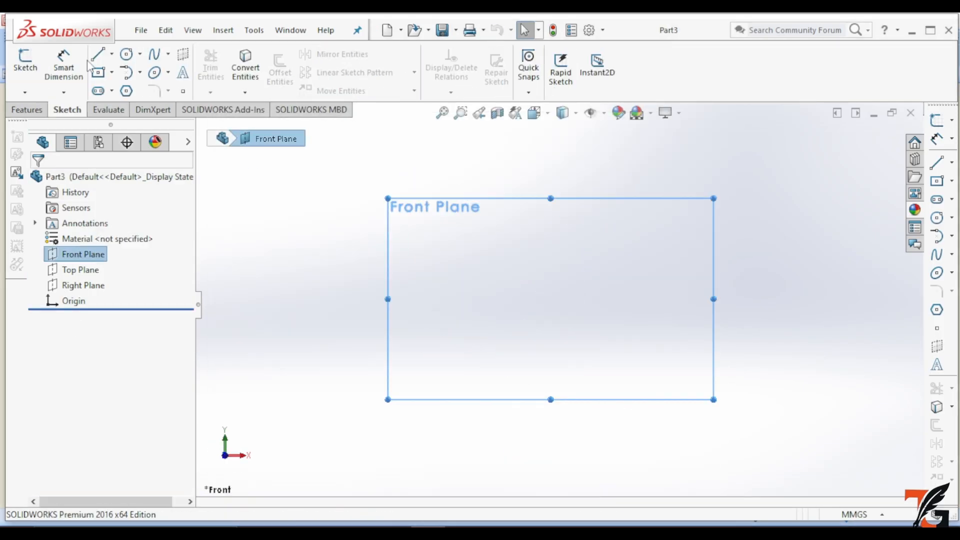
{"action": "left_click", "coordinate": [126, 54]}
{"action": "left_click", "coordinate": [550, 299]}
{"action": "left_click", "coordinate": [607, 265]}
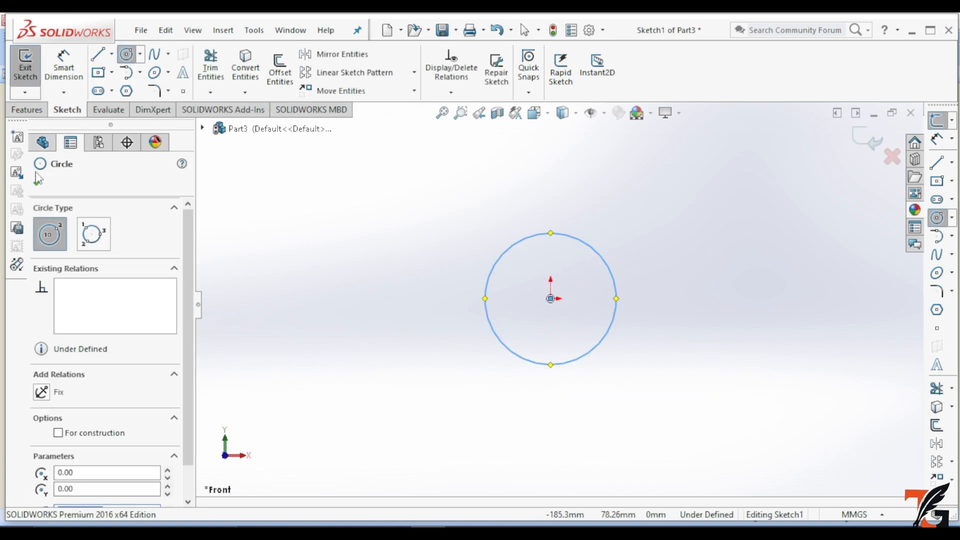
Dimension the circle's diameter at 24 mm.
{"action": "left_click", "coordinate": [63, 67]}
{"action": "left_click", "coordinate": [488, 280]}
{"action": "left_click", "coordinate": [439, 283]}
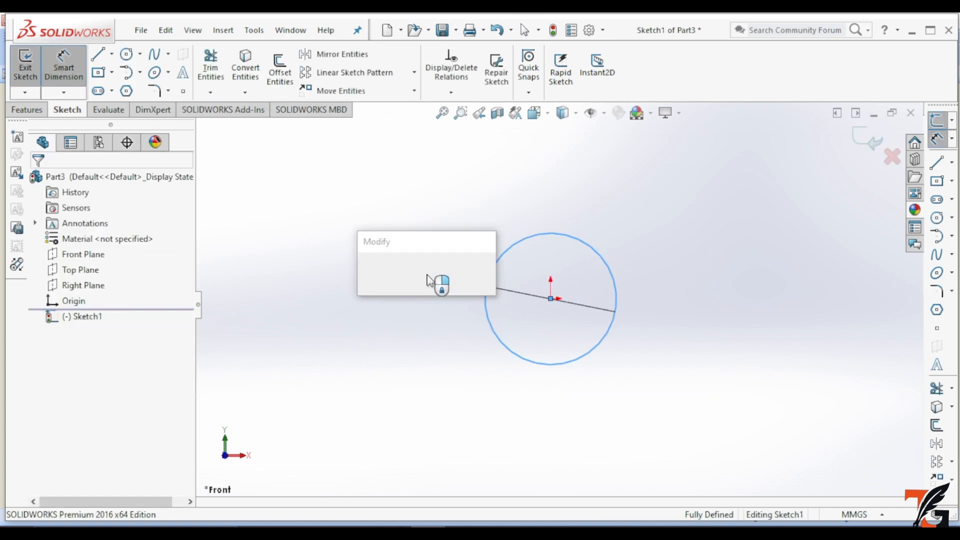
{"action": "type", "text": "24"}
{"action": "key", "text": "Return"}
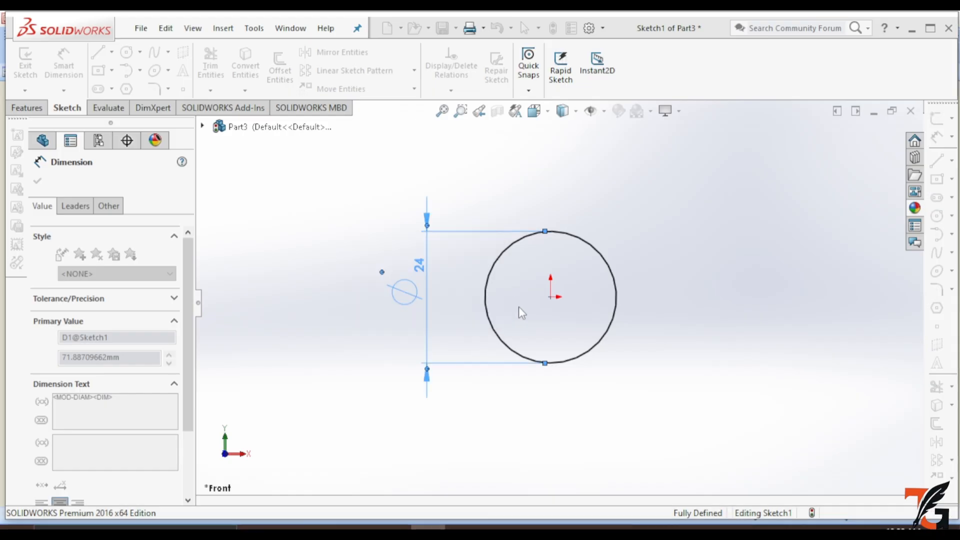
{"action": "key", "text": "Escape"}
Extrude the 24 mm circle 20 mm with the Mid Plane end condition.
{"action": "left_click", "coordinate": [27, 108]}
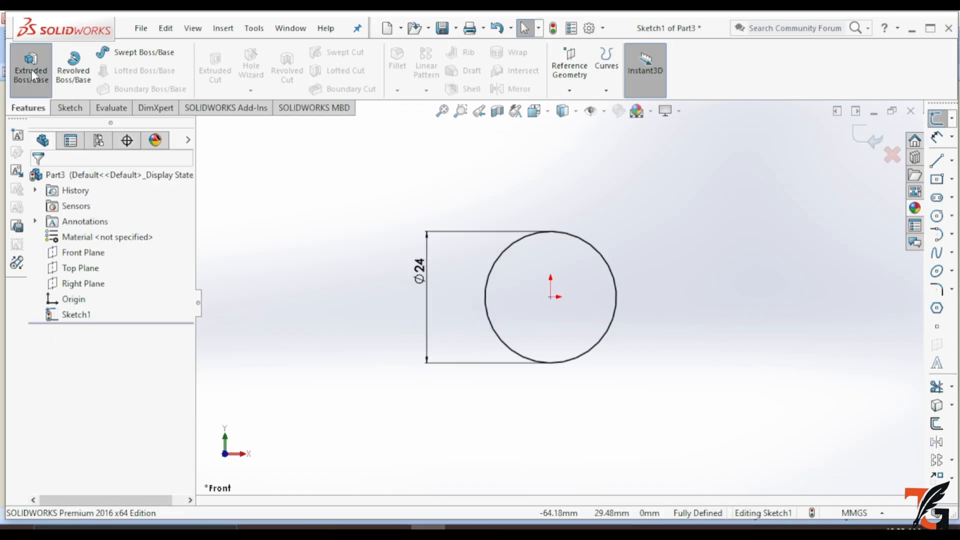
{"action": "left_click", "coordinate": [31, 65]}
{"action": "left_click", "coordinate": [179, 313]}
{"action": "left_click", "coordinate": [120, 265]}
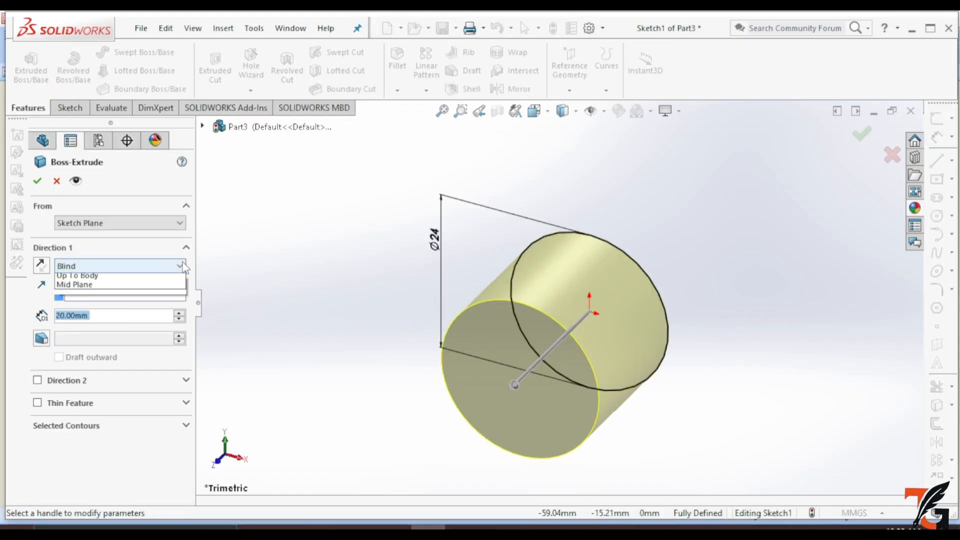
{"action": "left_click", "coordinate": [80, 324]}
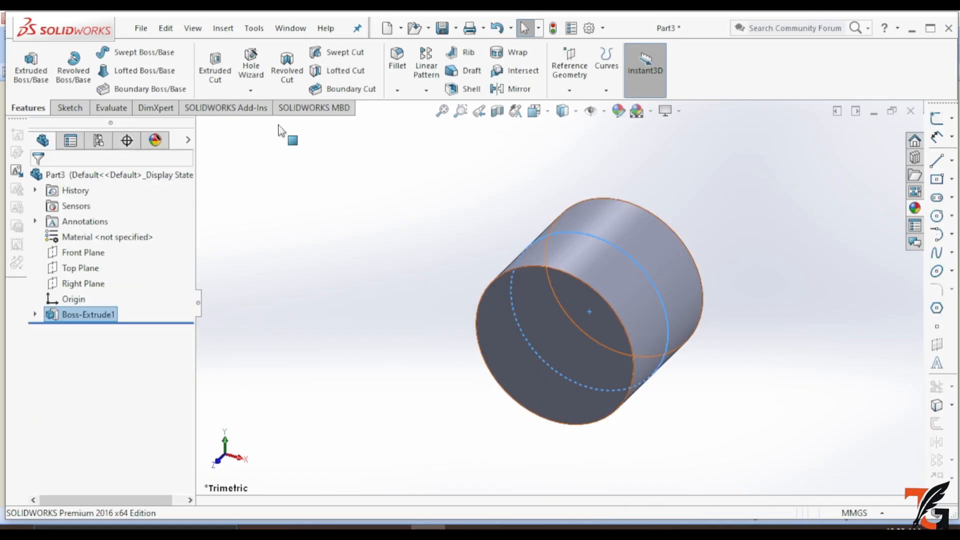
Sketch a circle about 7.6 mm in diameter on the Right Plane, centred on the origin.
{"action": "left_click", "coordinate": [547, 254]}
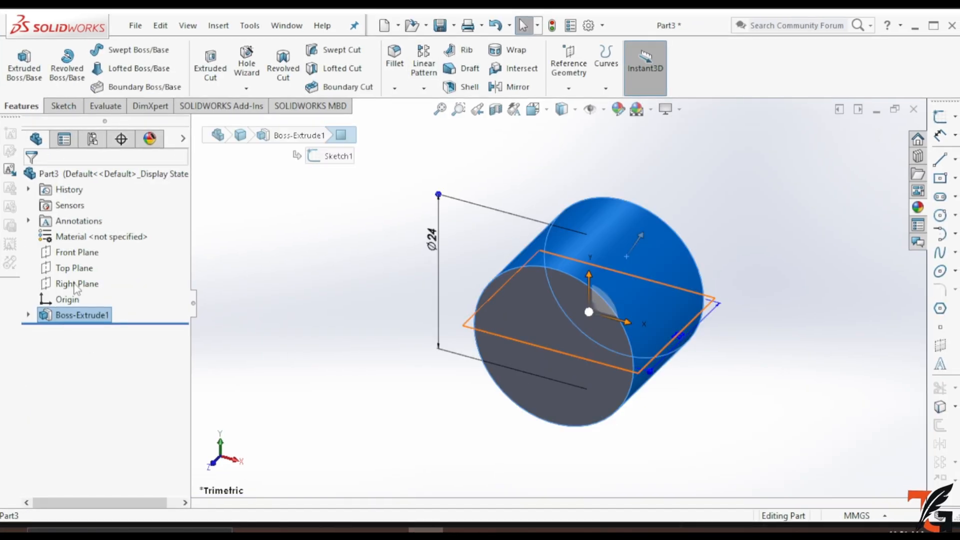
{"action": "left_click", "coordinate": [76, 284]}
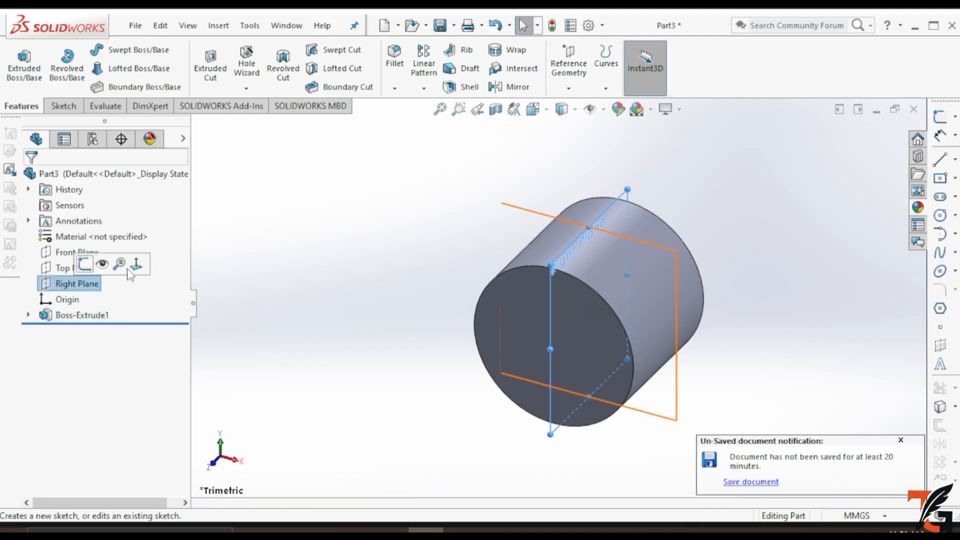
{"action": "left_click", "coordinate": [136, 264]}
{"action": "left_click", "coordinate": [61, 105]}
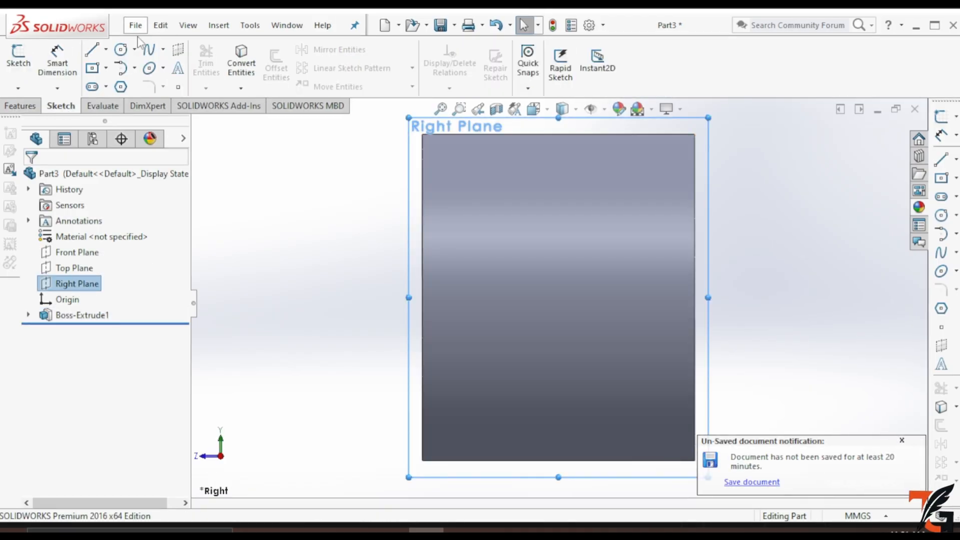
{"action": "left_click", "coordinate": [121, 49]}
{"action": "left_click", "coordinate": [558, 297]}
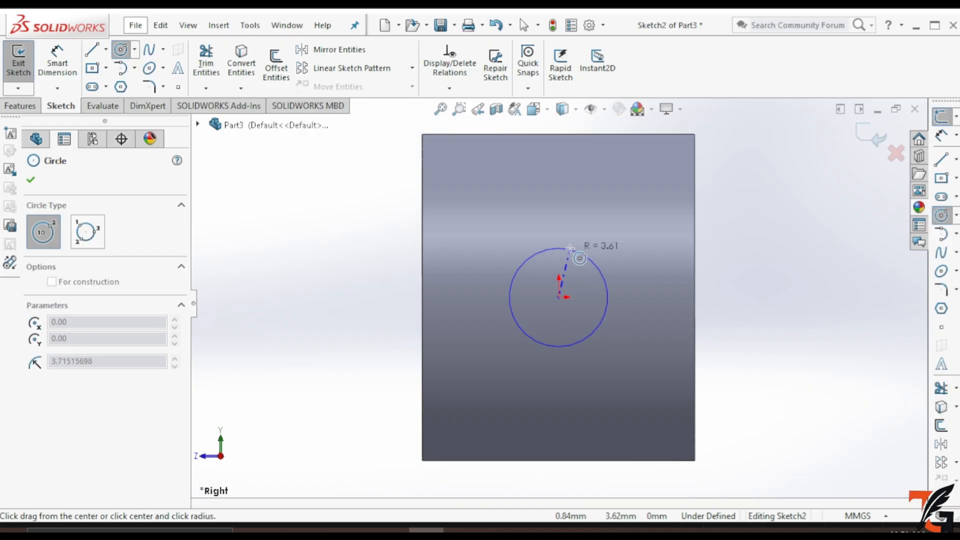
{"action": "left_click", "coordinate": [571, 247]}
{"action": "key", "text": "Escape"}
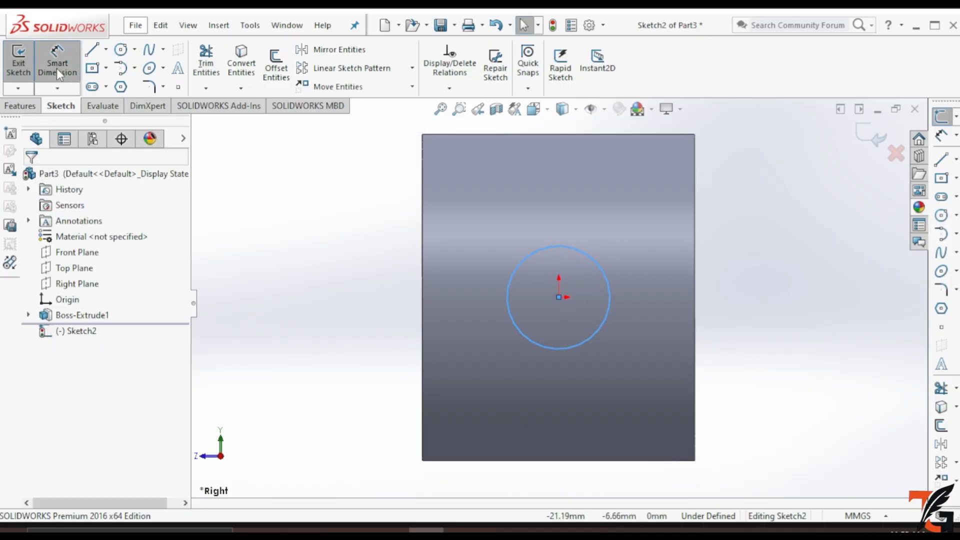
Dimension the Right Plane circle's diameter at 5 mm.
{"action": "left_click", "coordinate": [58, 67]}
{"action": "left_click", "coordinate": [530, 255]}
{"action": "left_click", "coordinate": [515, 213]}
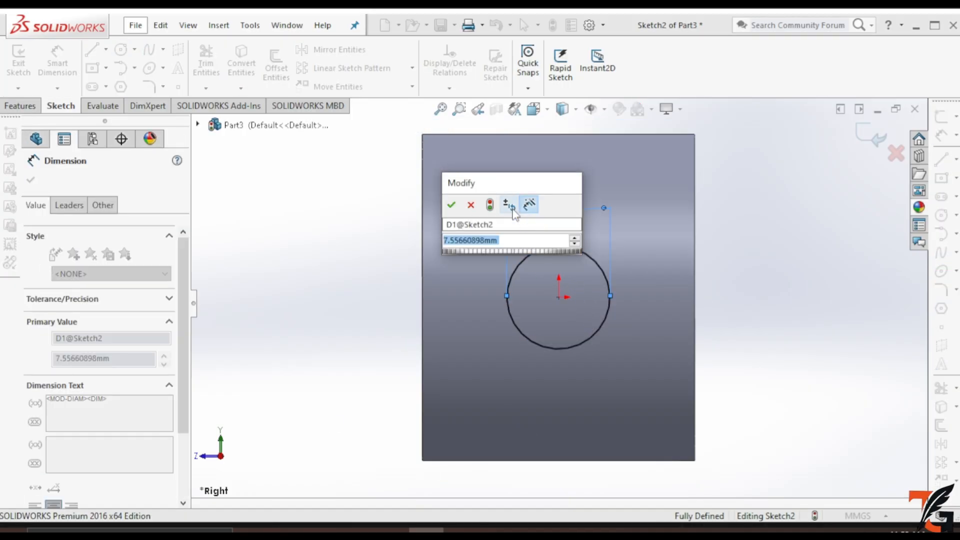
{"action": "type", "text": "5"}
{"action": "key", "text": "Return"}
{"action": "left_click", "coordinate": [30, 180]}
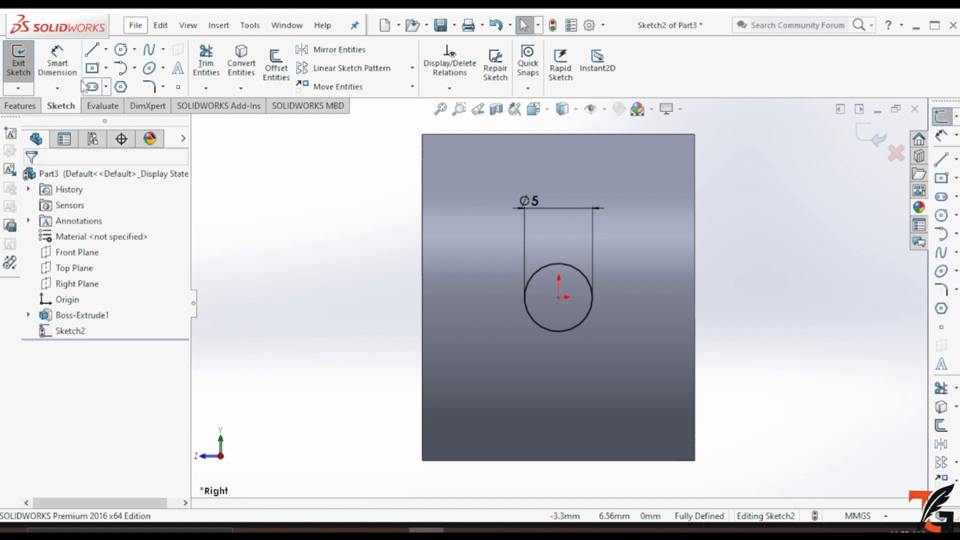
Extrude the 5 mm circle 80 mm with the Mid Plane end condition to form a bar crossing the cylinder.
{"action": "left_click", "coordinate": [20, 106]}
{"action": "left_click", "coordinate": [24, 63]}
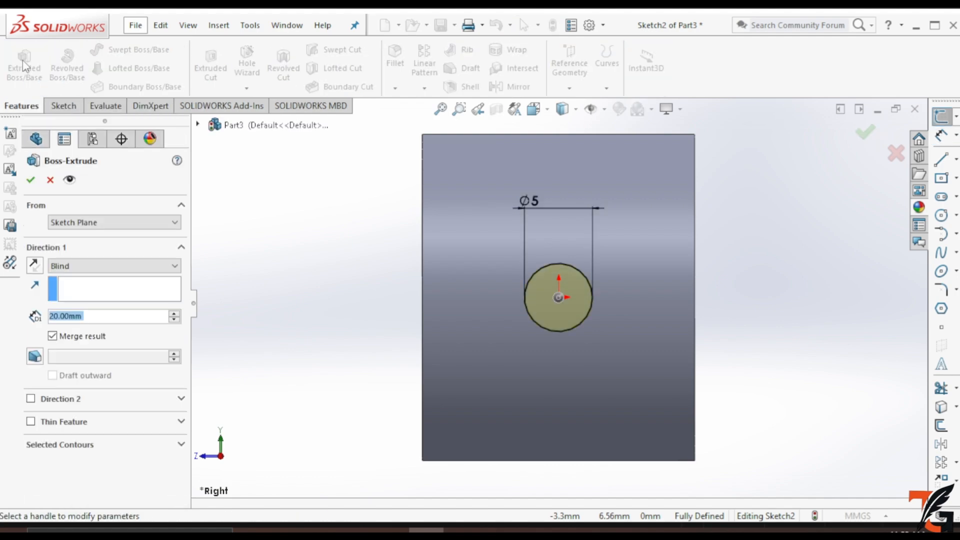
{"action": "left_click", "coordinate": [172, 265]}
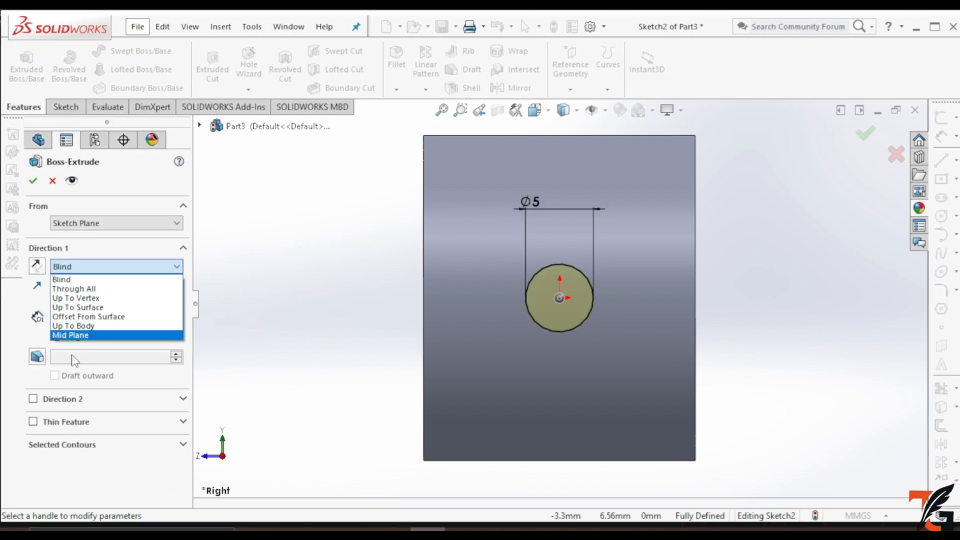
{"action": "left_click", "coordinate": [80, 335]}
{"action": "middle_click_drag", "start_coordinate": [727, 298], "coordinate": [590, 315]}
{"action": "left_click", "coordinate": [176, 315]}
{"action": "left_click", "coordinate": [176, 315]}
{"action": "left_click", "coordinate": [176, 315]}
{"action": "left_click", "coordinate": [176, 315]}
{"action": "left_click", "coordinate": [176, 315]}
{"action": "left_click", "coordinate": [176, 315]}
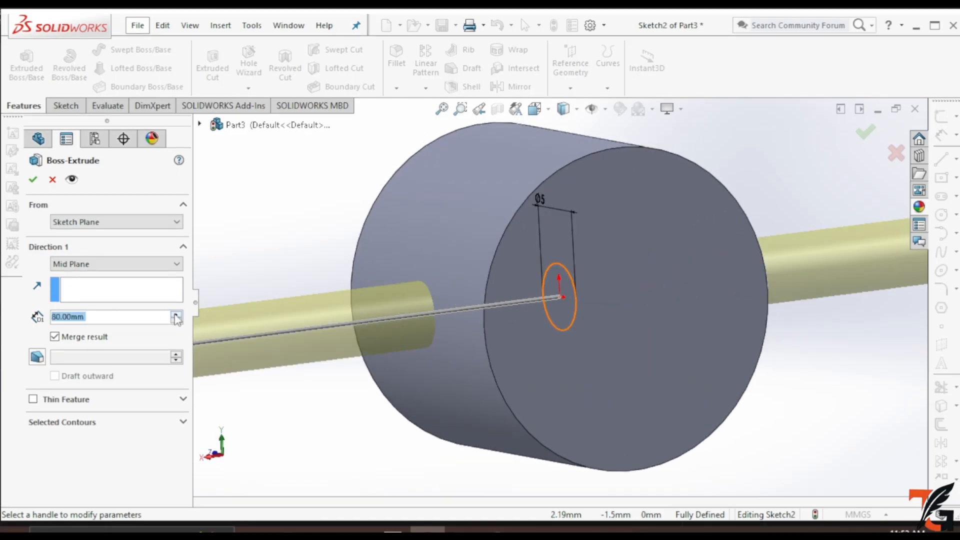
{"action": "left_click", "coordinate": [33, 179]}
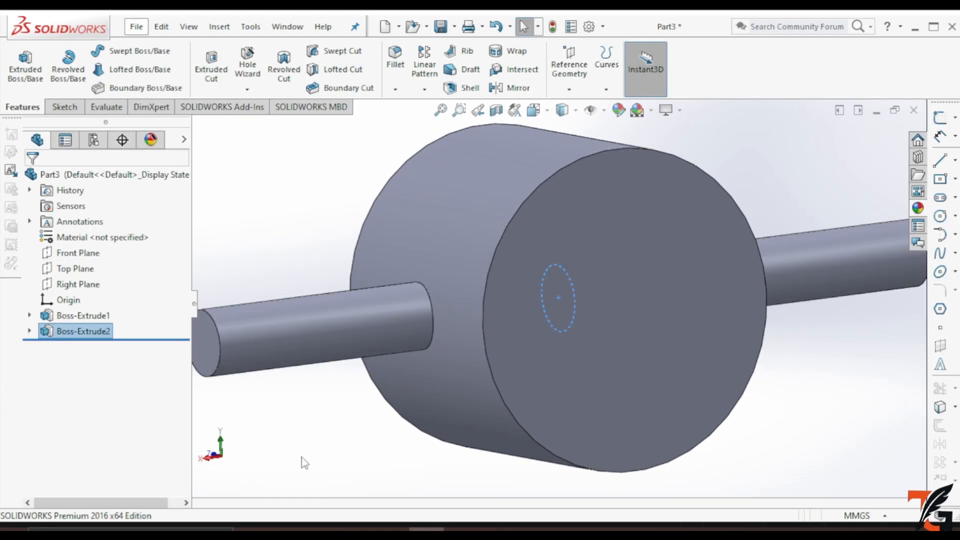
Sketch a circle about 11 mm in diameter at the centre of the cylinder's flat end face.
{"action": "middle_click_drag", "start_coordinate": [299, 423], "coordinate": [405, 372]}
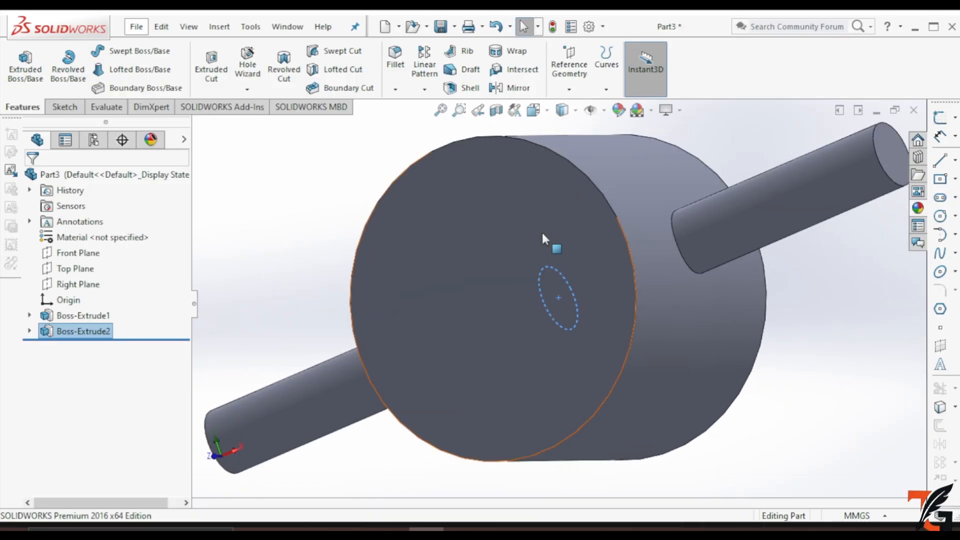
{"action": "left_click", "coordinate": [514, 255]}
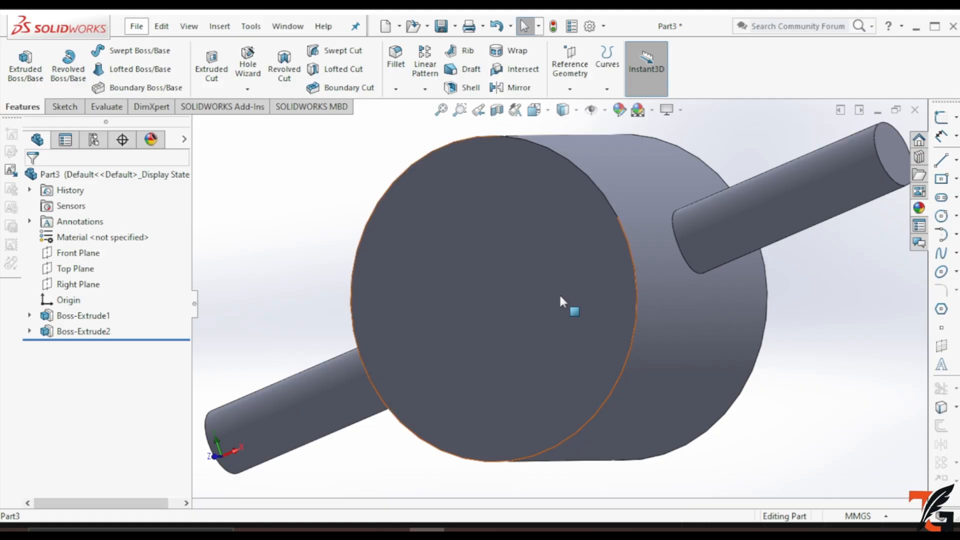
{"action": "left_click", "coordinate": [560, 298]}
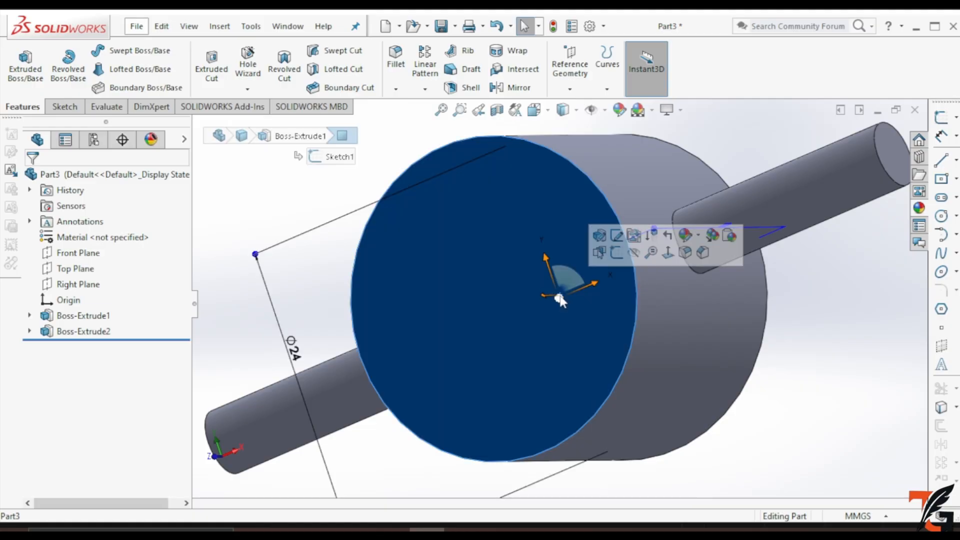
{"action": "left_click", "coordinate": [669, 254]}
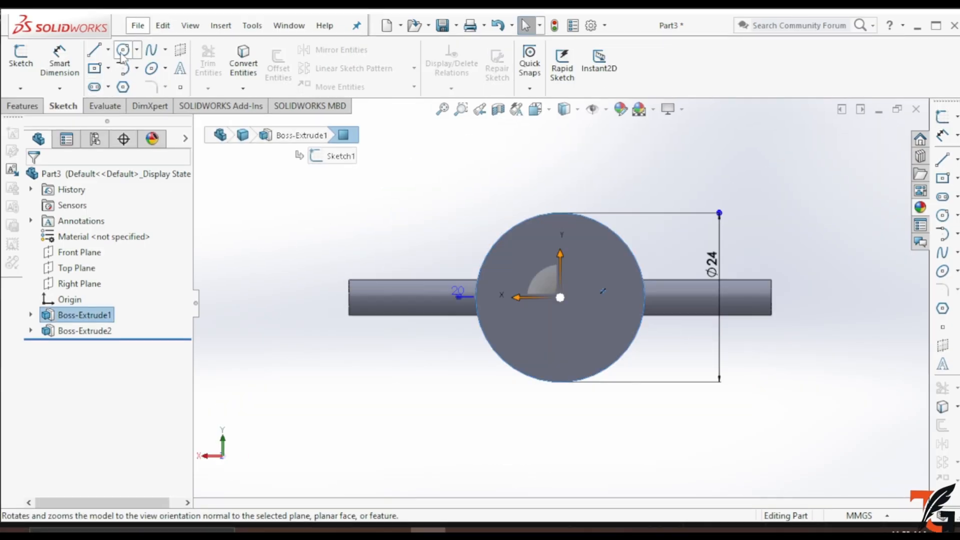
{"action": "left_click", "coordinate": [123, 50]}
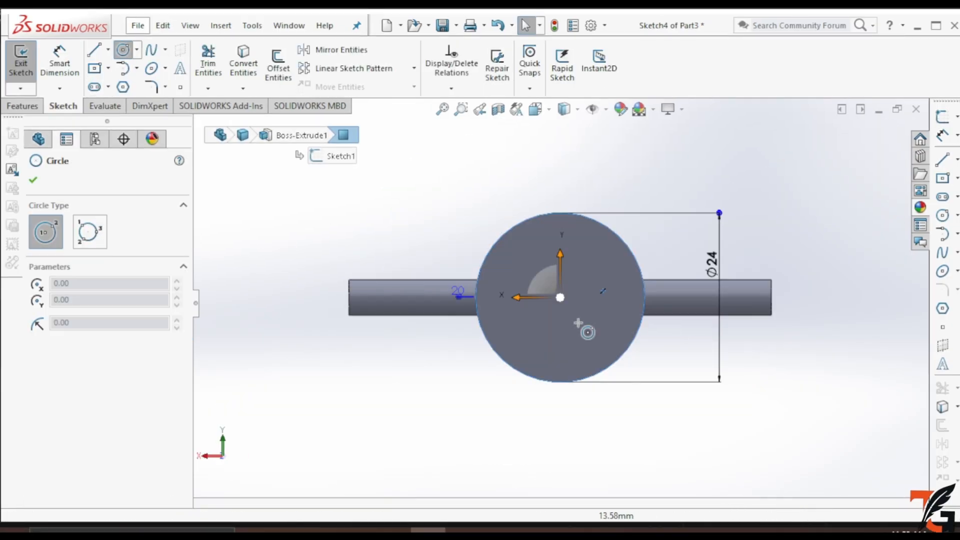
{"action": "left_click", "coordinate": [561, 297]}
{"action": "left_click", "coordinate": [566, 259]}
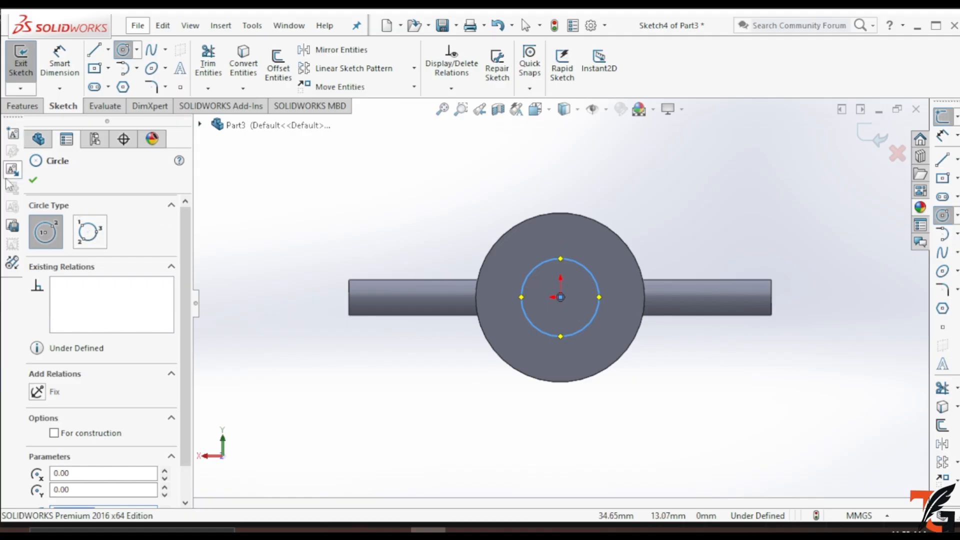
{"action": "left_click", "coordinate": [33, 180]}
Dimension the end-face circle's diameter at 12 mm.
{"action": "left_click", "coordinate": [59, 70]}
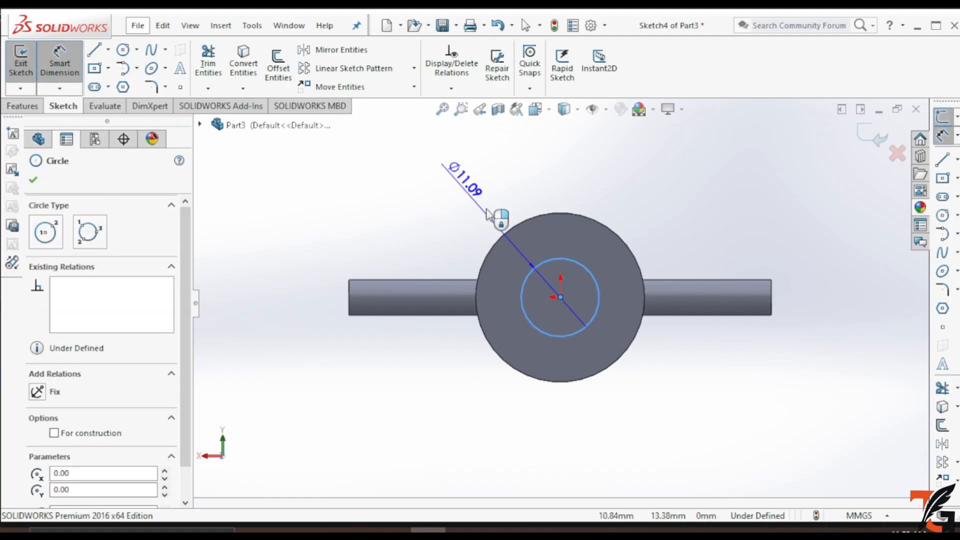
{"action": "left_click", "coordinate": [450, 180]}
{"action": "type", "text": "12"}
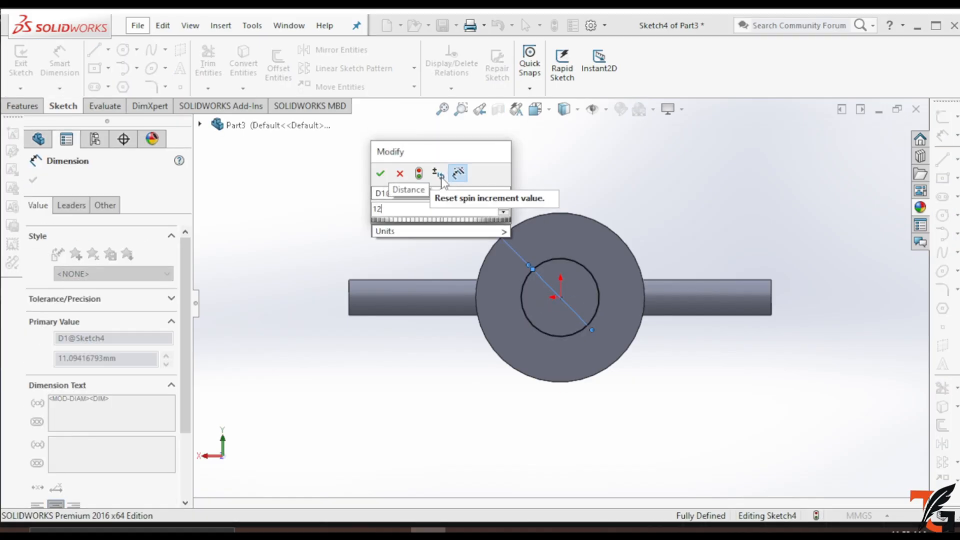
{"action": "key", "text": "Return"}
{"action": "left_click", "coordinate": [33, 180]}
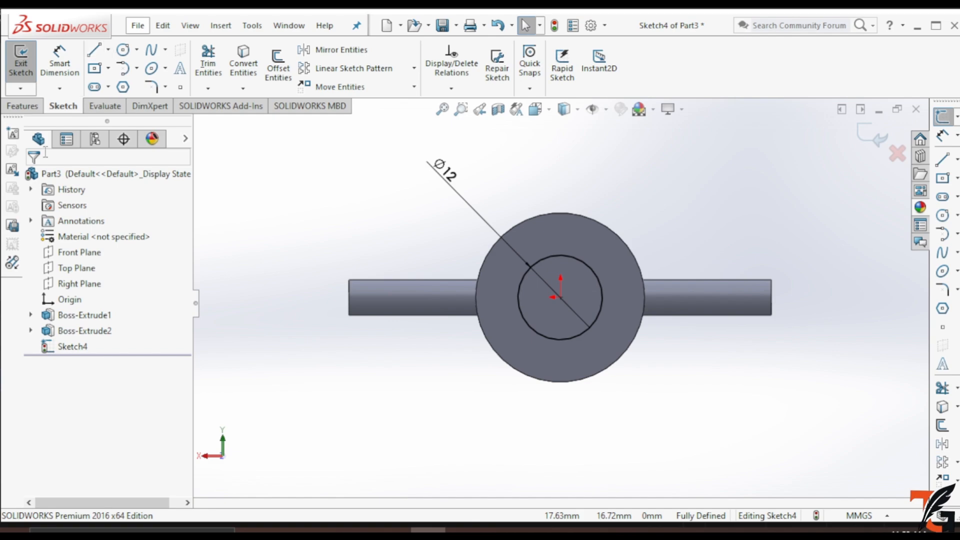
Extrude the 12 mm circle 80 mm outward from the cylinder's flat end face as a Blind boss.
{"action": "left_click", "coordinate": [22, 107]}
{"action": "left_click", "coordinate": [27, 62]}
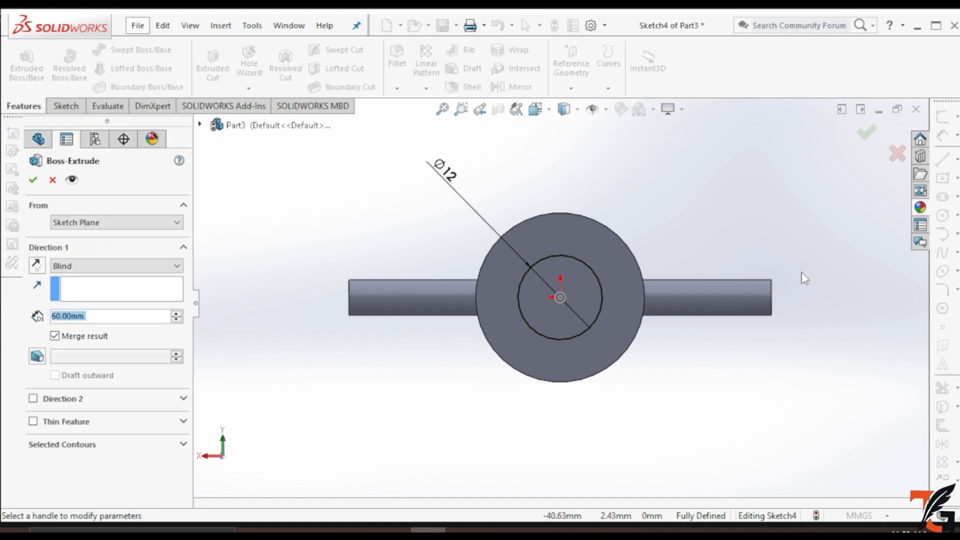
{"action": "middle_click_drag", "start_coordinate": [748, 295], "coordinate": [510, 290]}
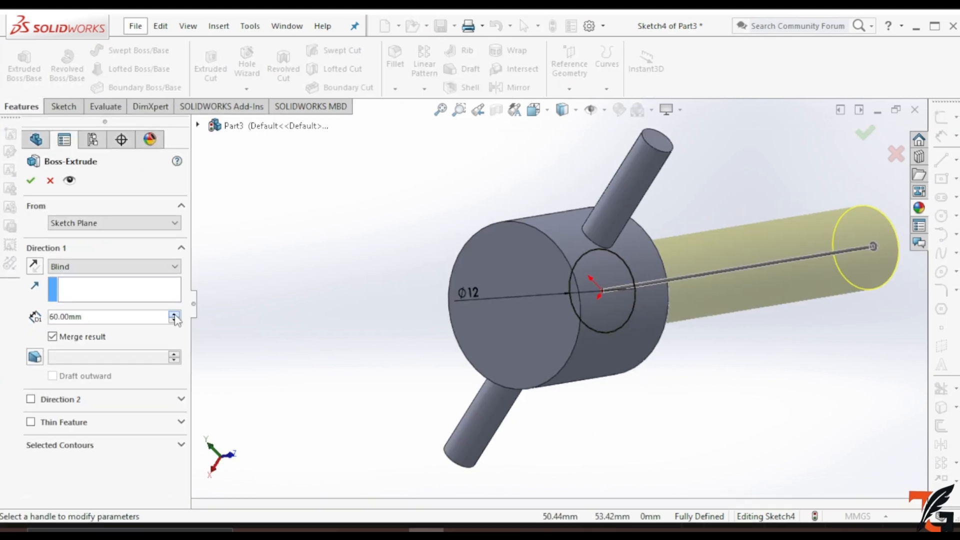
{"action": "left_click", "coordinate": [174, 315]}
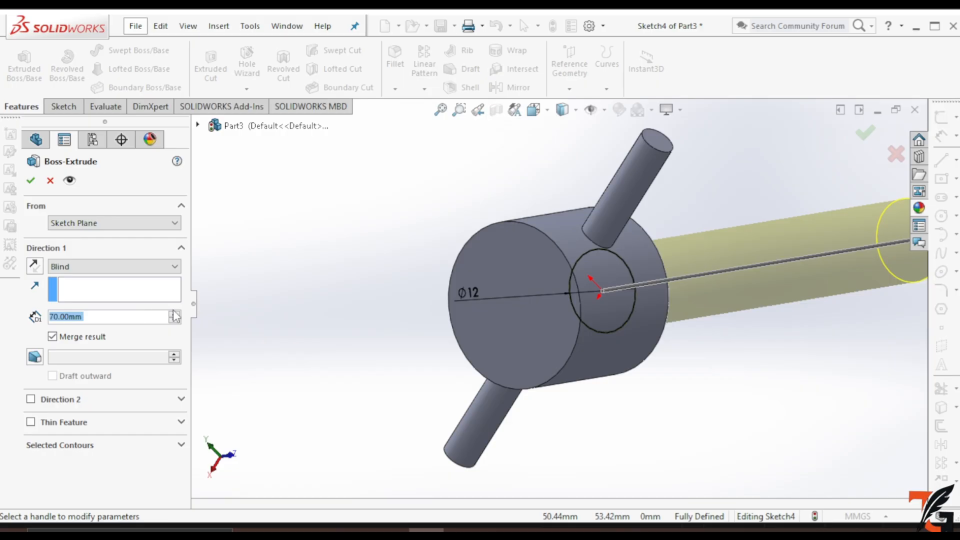
{"action": "left_click", "coordinate": [30, 180]}
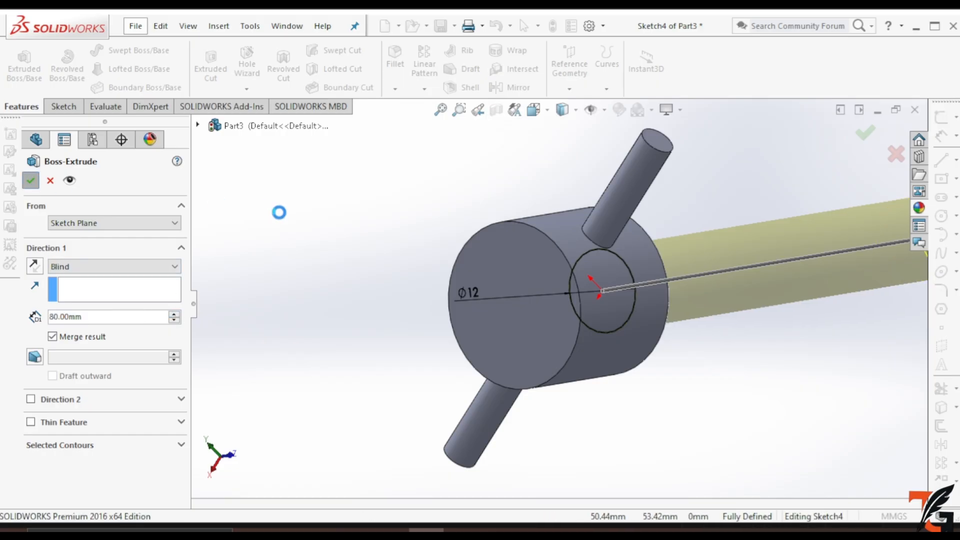
Start a thread on the 12 mm shaft from its circular edge at the head up to the shaft's free end face.
{"action": "middle_click_drag", "start_coordinate": [318, 272], "coordinate": [520, 315]}
{"action": "scroll", "coordinate": [520, 315], "scroll_direction": "up", "scroll_amount": 3}
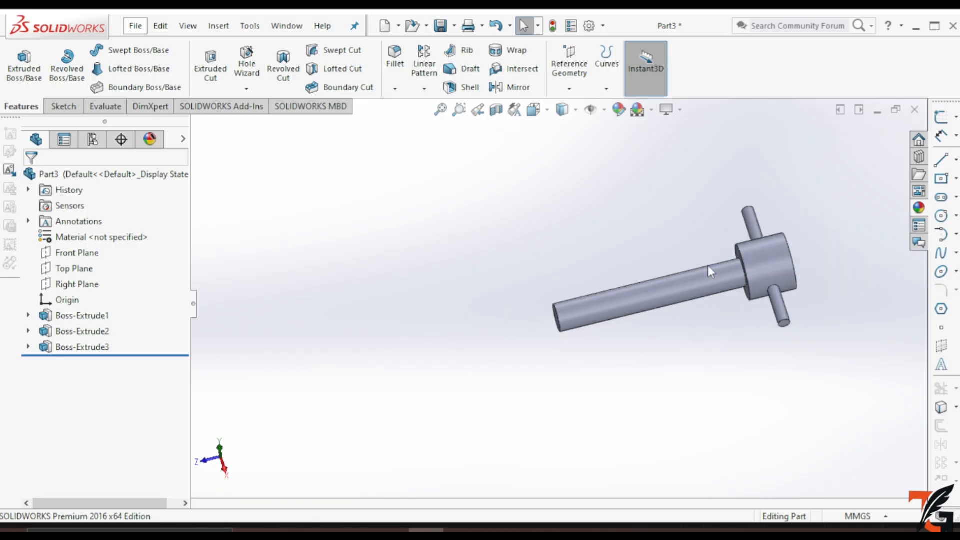
{"action": "scroll", "coordinate": [762, 253], "scroll_direction": "down", "scroll_amount": 1}
{"action": "scroll", "coordinate": [762, 253], "scroll_direction": "up", "scroll_amount": 2}
{"action": "scroll", "coordinate": [745, 268], "scroll_direction": "down", "scroll_amount": 2}
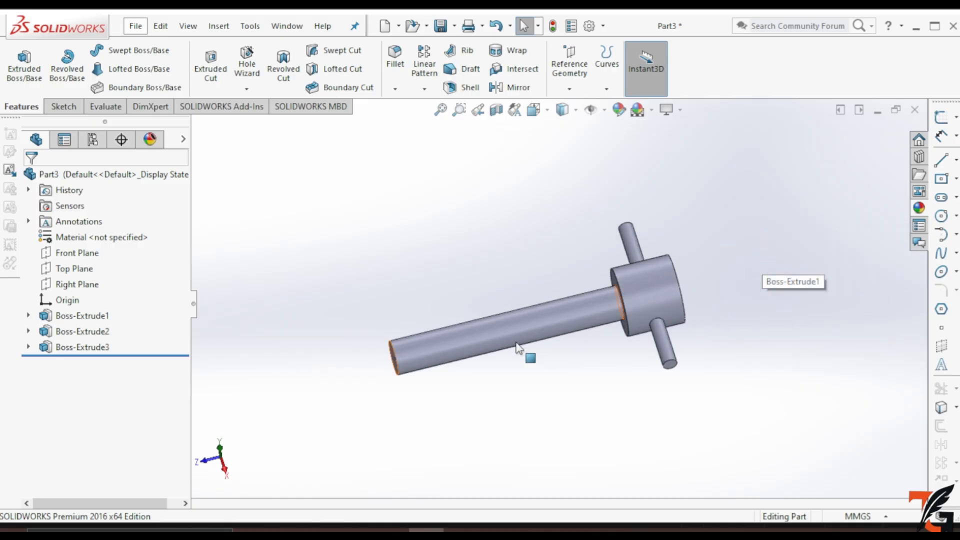
{"action": "scroll", "coordinate": [518, 345], "scroll_direction": "down", "scroll_amount": 1}
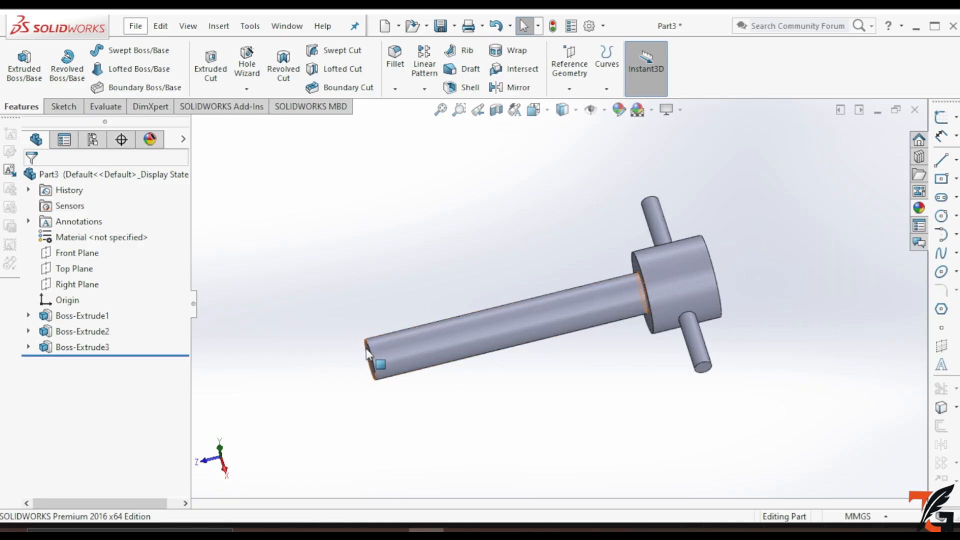
{"action": "left_click", "coordinate": [218, 26]}
{"action": "mouse_move", "coordinate": [257, 95]}
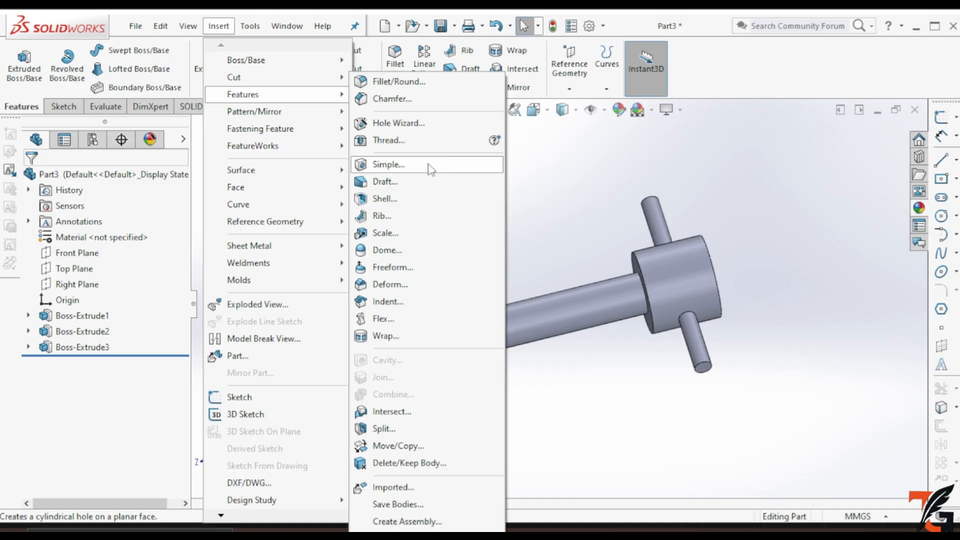
{"action": "left_click", "coordinate": [406, 142]}
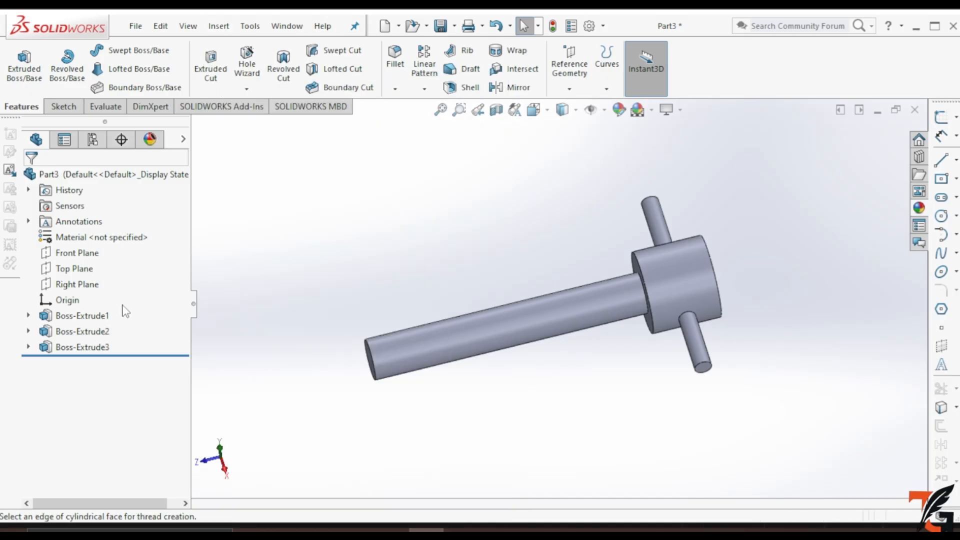
{"action": "left_click", "coordinate": [639, 281]}
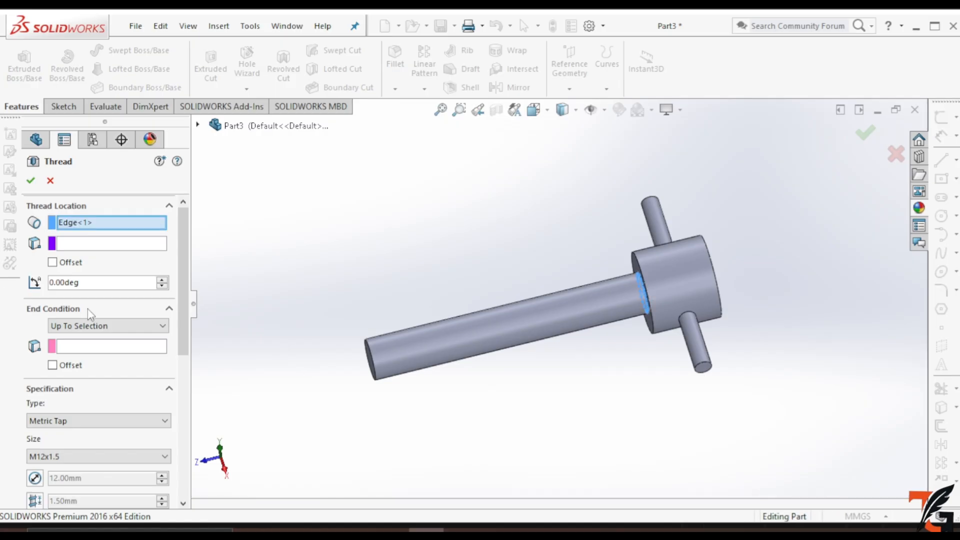
{"action": "left_click", "coordinate": [70, 350]}
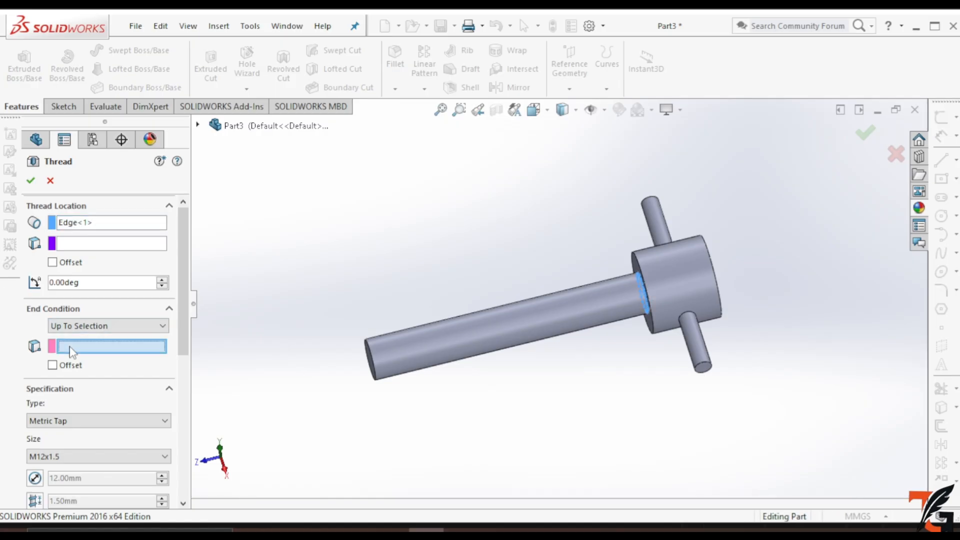
{"action": "left_click", "coordinate": [370, 359]}
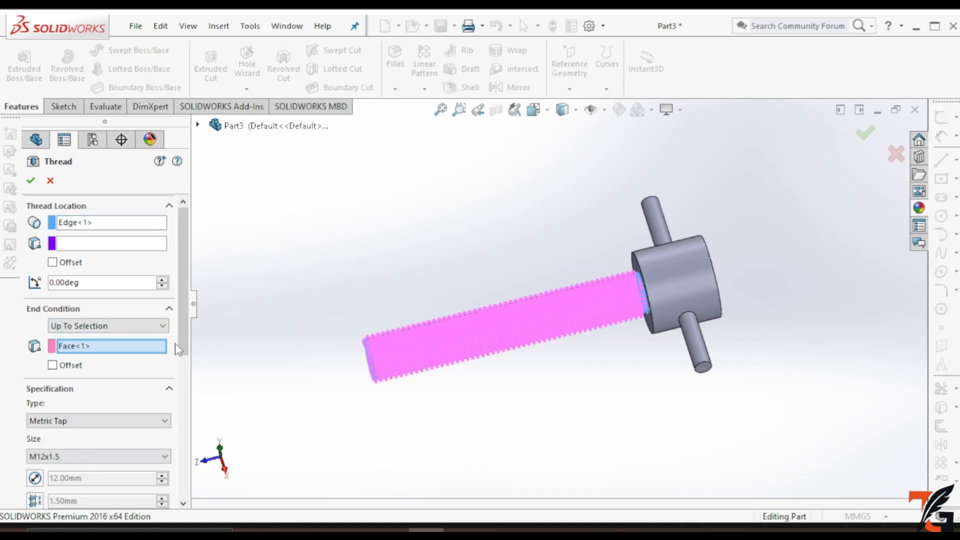
Set the thread type to Metric Die, offset its start by 11 mm from the head, and create the thread.
{"action": "scroll", "coordinate": [175, 343], "scroll_direction": "down", "scroll_amount": 3}
{"action": "left_click", "coordinate": [148, 345]}
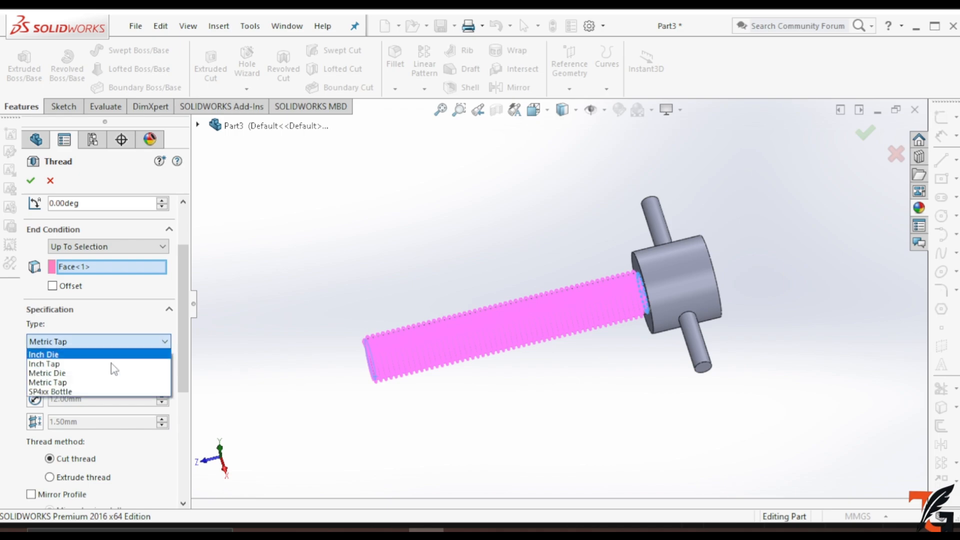
{"action": "left_click", "coordinate": [48, 378]}
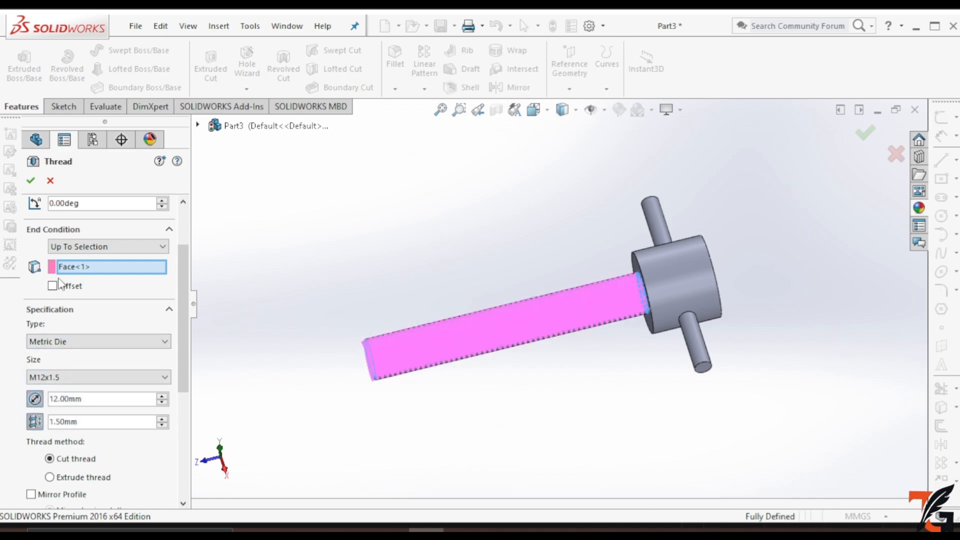
{"action": "scroll", "coordinate": [186, 260], "scroll_direction": "up", "scroll_amount": 3}
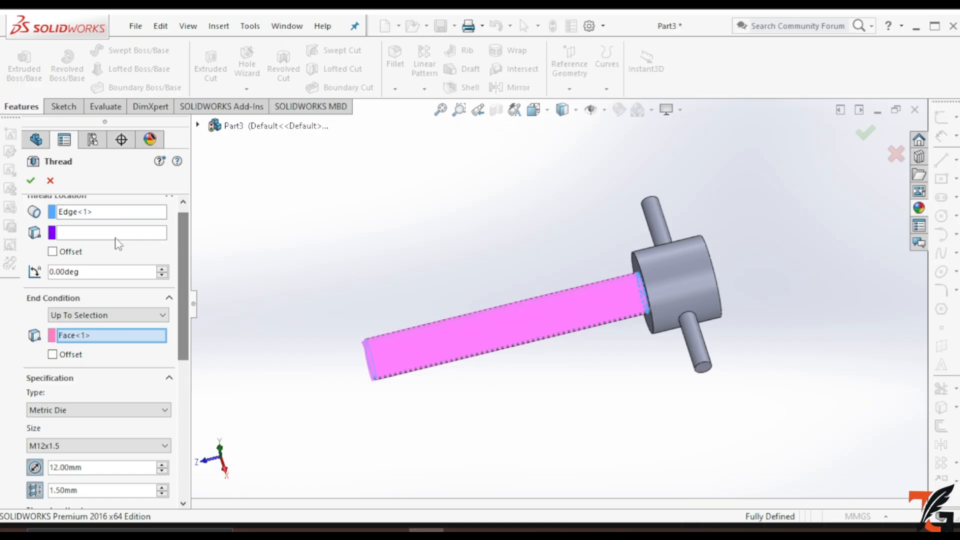
{"action": "left_click", "coordinate": [53, 252]}
{"action": "left_click", "coordinate": [162, 271]}
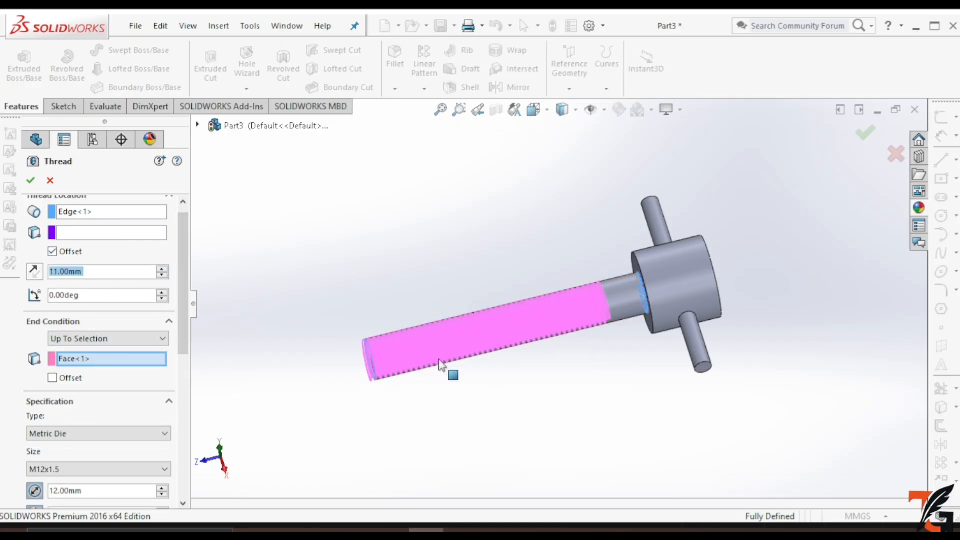
{"action": "left_click", "coordinate": [31, 180]}
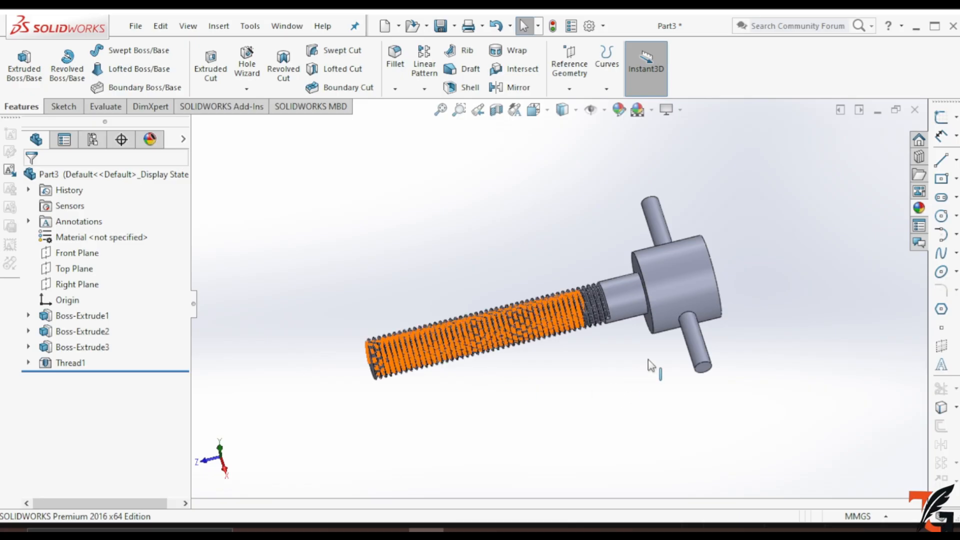
Apply a copper-coloured appearance from the Metal appearances to the whole screw.
{"action": "middle_click_drag", "start_coordinate": [816, 274], "coordinate": [795, 320]}
{"action": "left_click", "coordinate": [919, 208]}
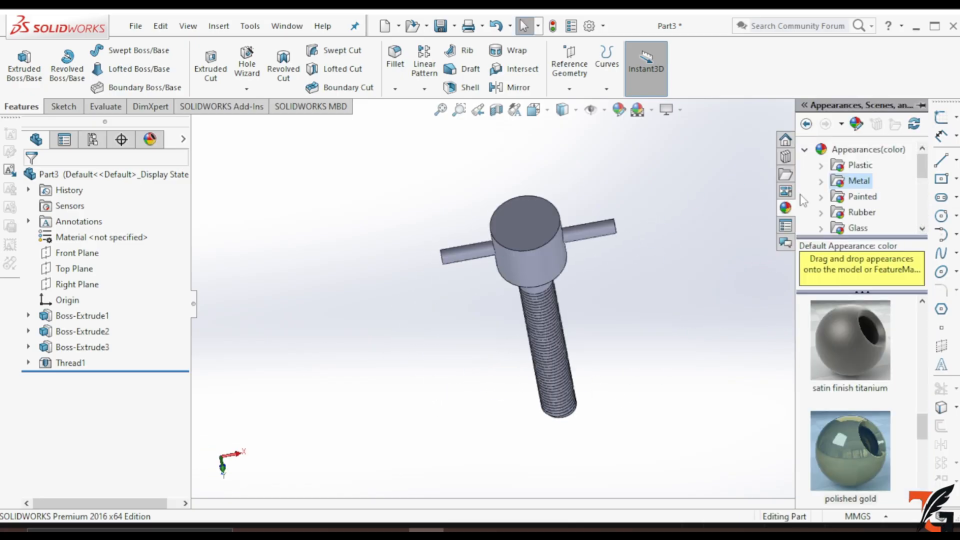
{"action": "scroll", "coordinate": [850, 408], "scroll_direction": "up", "scroll_amount": 5}
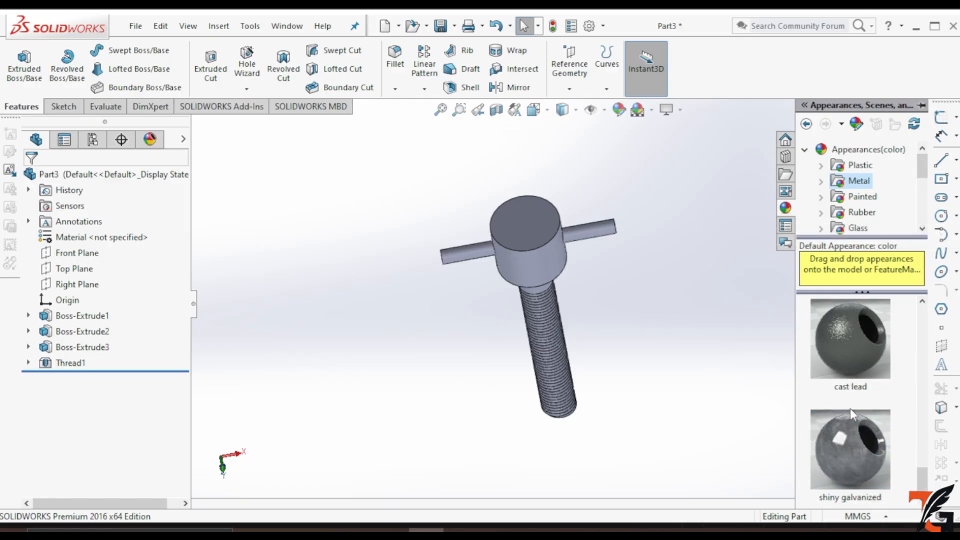
{"action": "scroll", "coordinate": [853, 411], "scroll_direction": "up", "scroll_amount": 2}
{"action": "left_click_drag", "start_coordinate": [850, 334], "coordinate": [576, 280]}
Save the screw part on the Desktop as Handling, rebuilding the document before saving.
{"action": "middle_click_drag", "start_coordinate": [643, 332], "coordinate": [233, 14]}
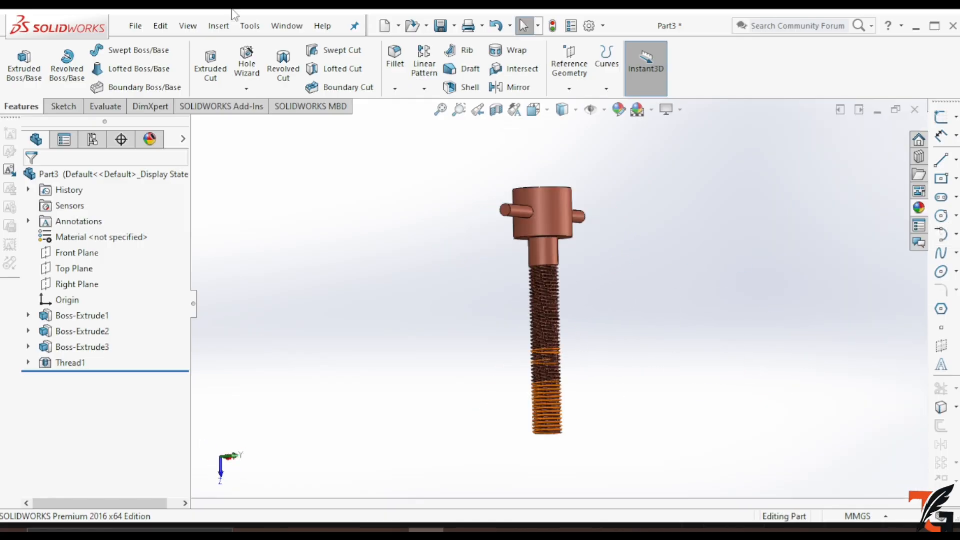
{"action": "left_click", "coordinate": [135, 26]}
{"action": "left_click", "coordinate": [486, 273]}
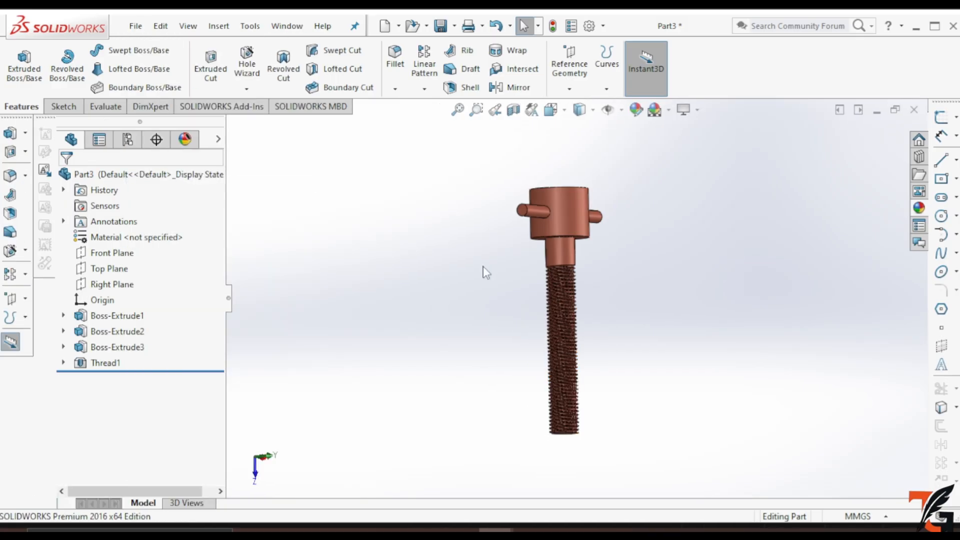
{"action": "key", "text": "ctrl+s"}
{"action": "type", "text": "H"}
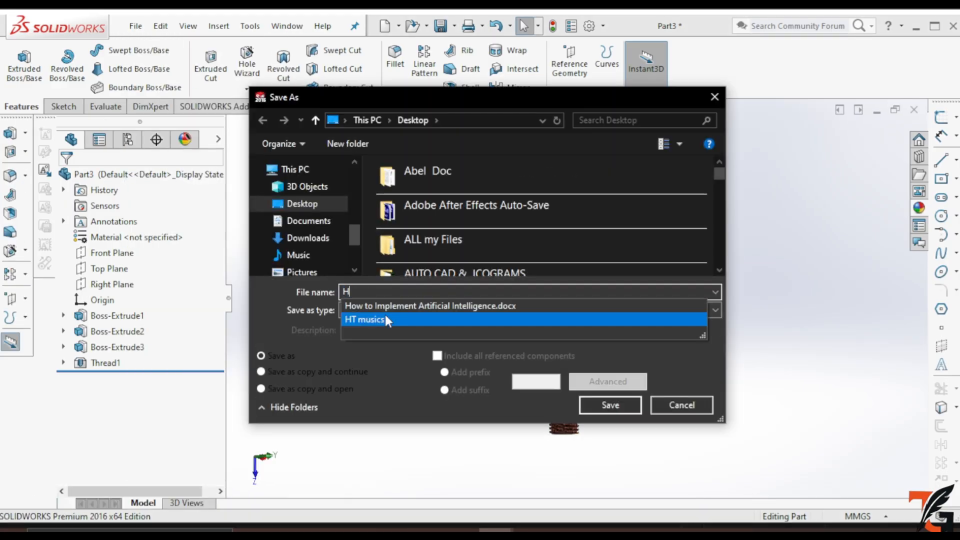
{"action": "type", "text": "andling"}
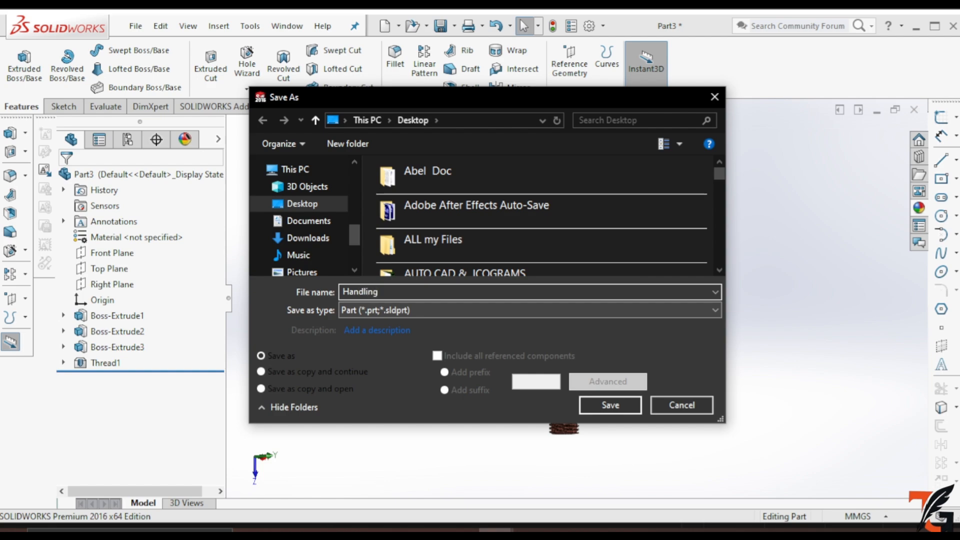
{"action": "left_click", "coordinate": [608, 408]}
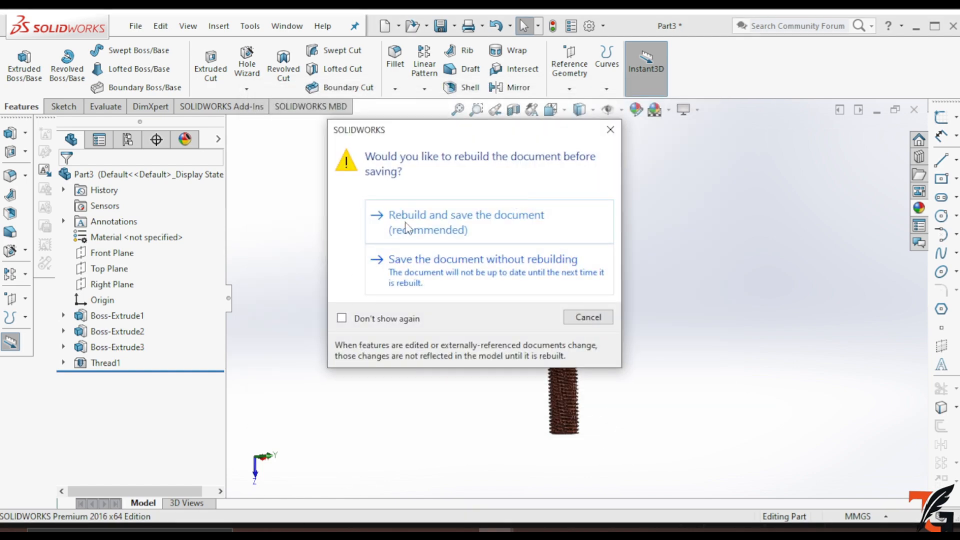
{"action": "left_click", "coordinate": [408, 227]}
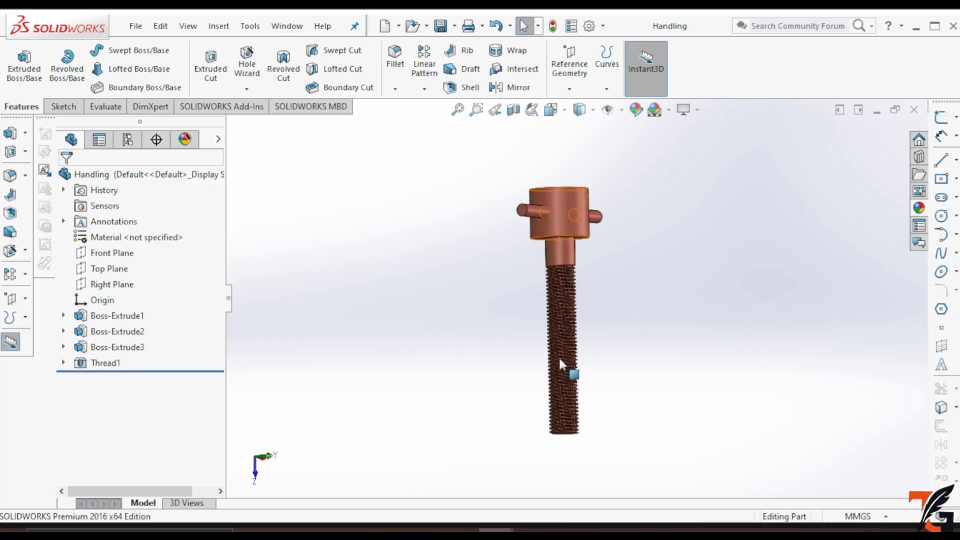
Create a new assembly document for the clamp parts.
{"action": "left_click", "coordinate": [136, 26]}
{"action": "left_click", "coordinate": [160, 49]}
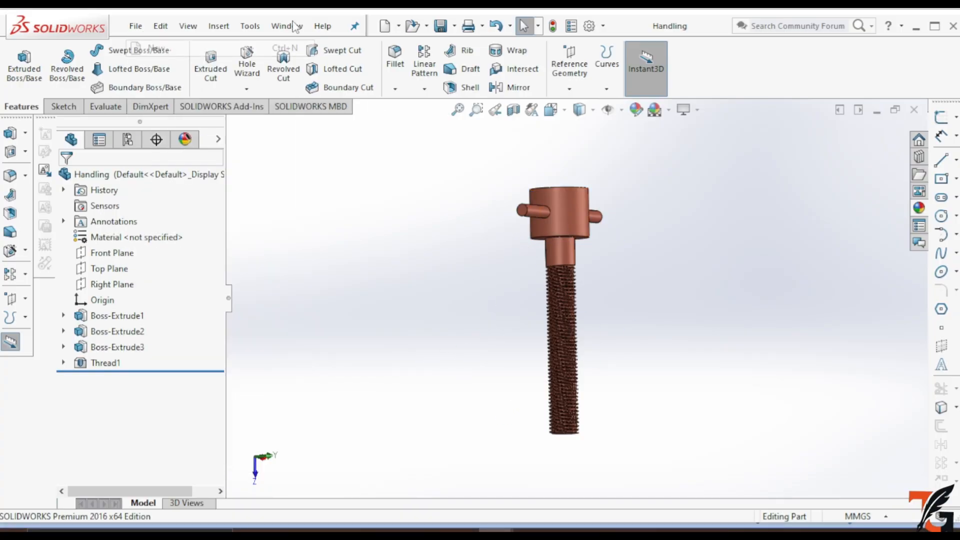
{"action": "left_click", "coordinate": [479, 270]}
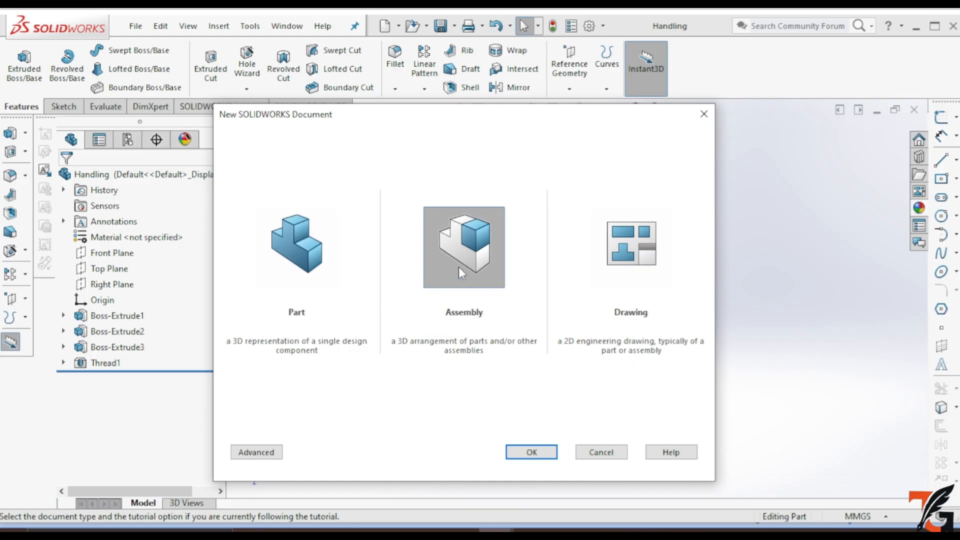
{"action": "left_click", "coordinate": [526, 452]}
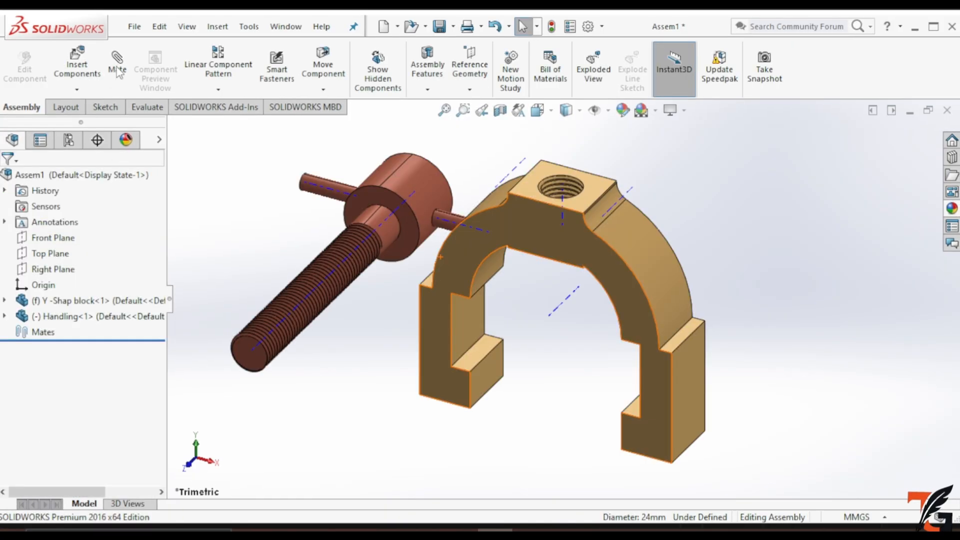
Mate the axis of the Y-Shap block's threaded hole with the lengthwise axis of the Handling screw.
{"action": "left_click", "coordinate": [118, 70]}
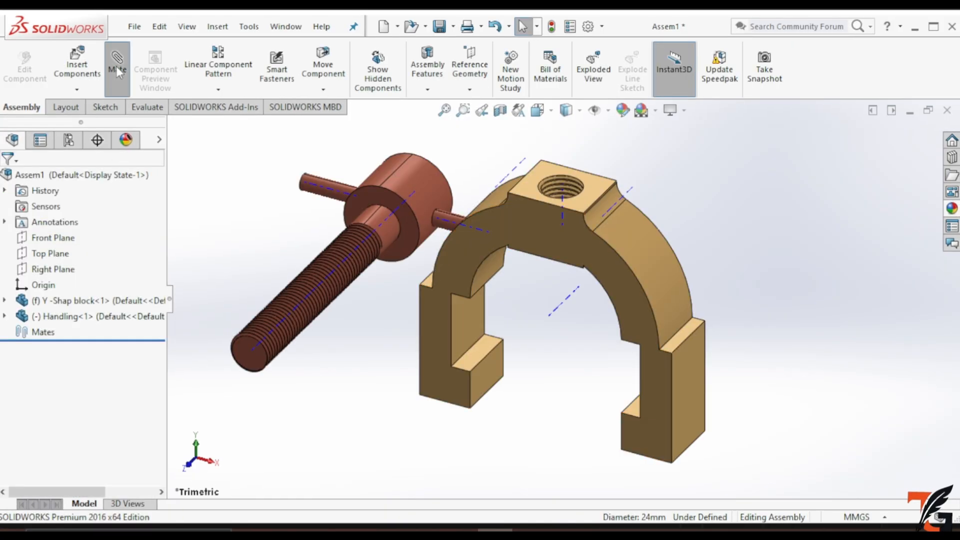
{"action": "left_click", "coordinate": [561, 210]}
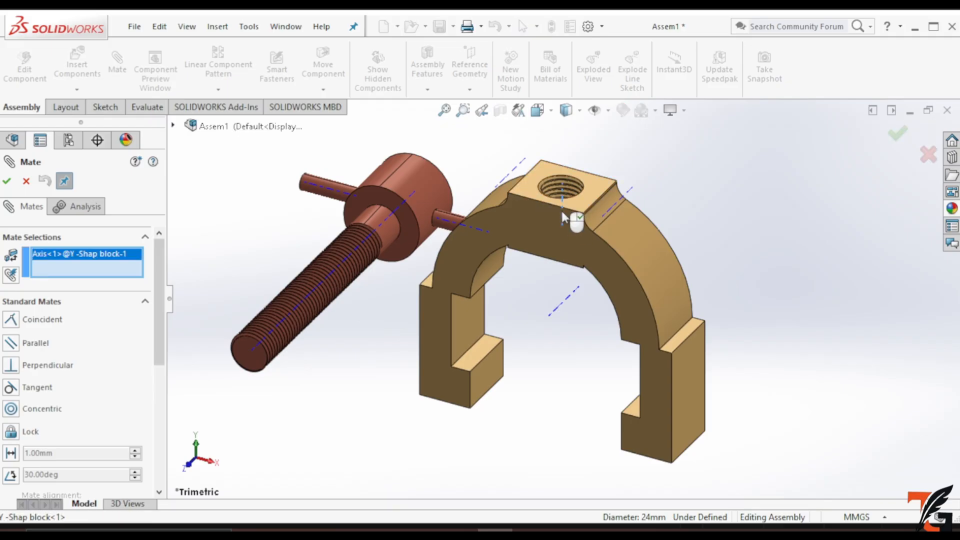
{"action": "left_click", "coordinate": [346, 259]}
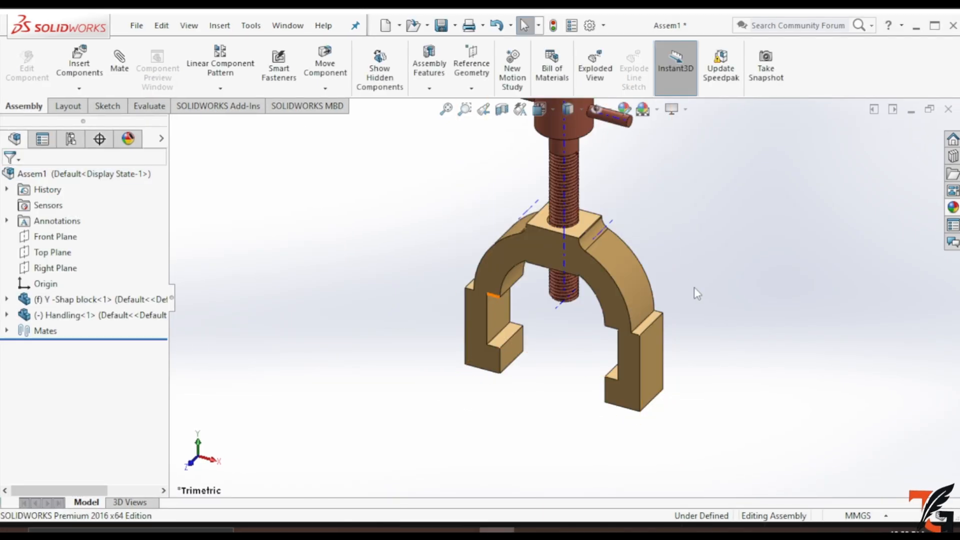
Move the Handling screw further down through the Y-Shap block's threaded hole using Move Component with Free Drag.
{"action": "scroll", "coordinate": [741, 293], "scroll_direction": "up", "scroll_amount": 1}
{"action": "middle_click_drag", "start_coordinate": [738, 268], "coordinate": [805, 247]}
{"action": "scroll", "coordinate": [540, 259], "scroll_direction": "down", "scroll_amount": 2}
{"action": "scroll", "coordinate": [540, 259], "scroll_direction": "up", "scroll_amount": 2}
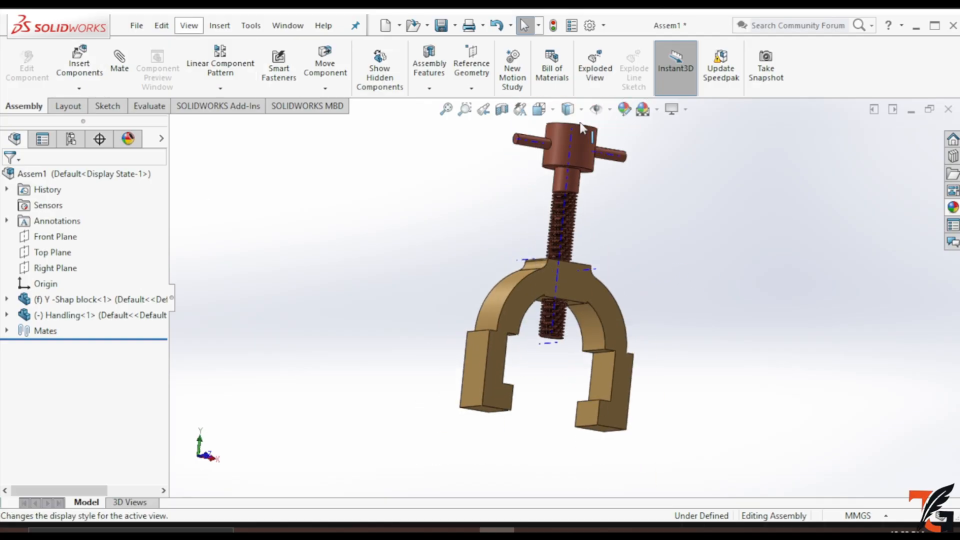
{"action": "left_click", "coordinate": [312, 74]}
{"action": "left_click_drag", "start_coordinate": [574, 143], "coordinate": [707, 188]}
{"action": "left_click_drag", "start_coordinate": [633, 186], "coordinate": [653, 201]}
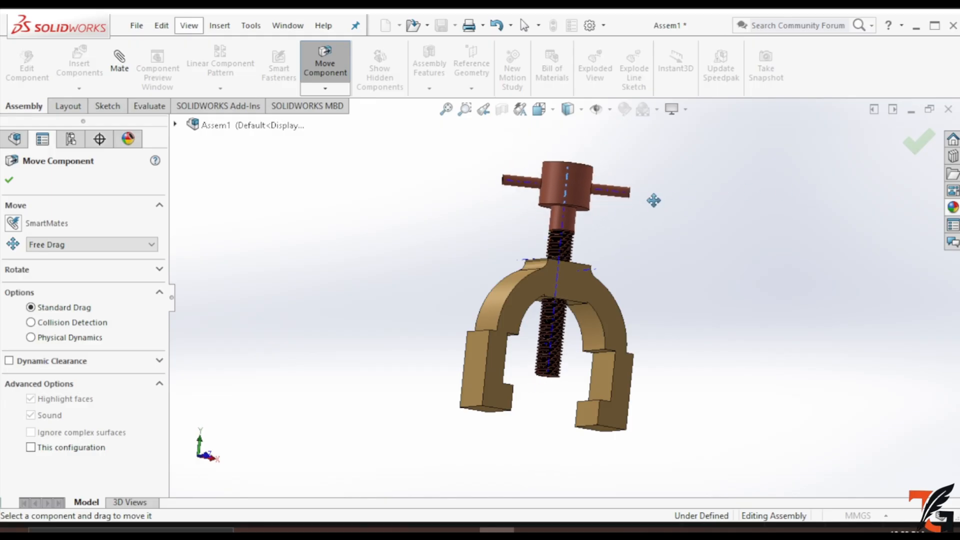
{"action": "left_click", "coordinate": [10, 180]}
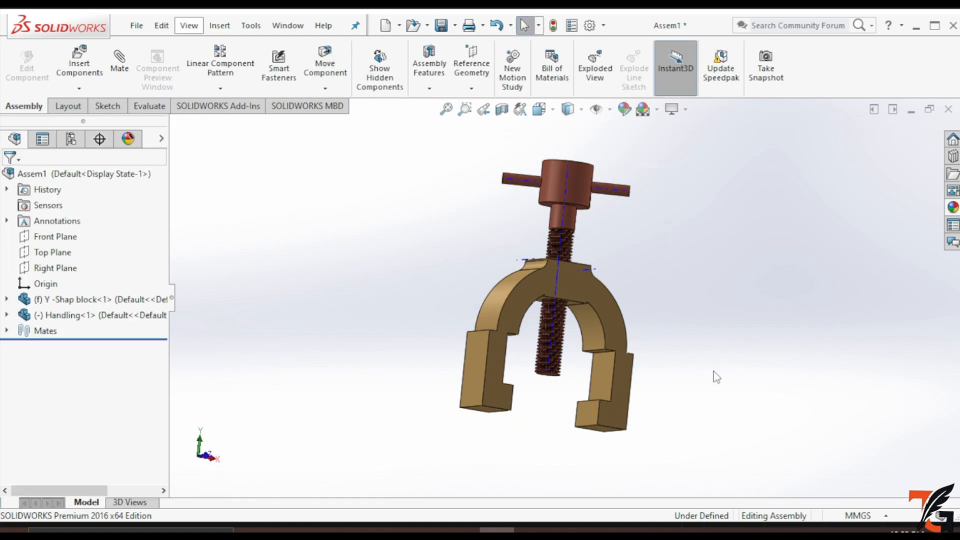
Insert the V-Block part from the Desktop into the assembly and place it beside the clamp.
{"action": "scroll", "coordinate": [713, 371], "scroll_direction": "up", "scroll_amount": 1}
{"action": "left_click", "coordinate": [79, 68]}
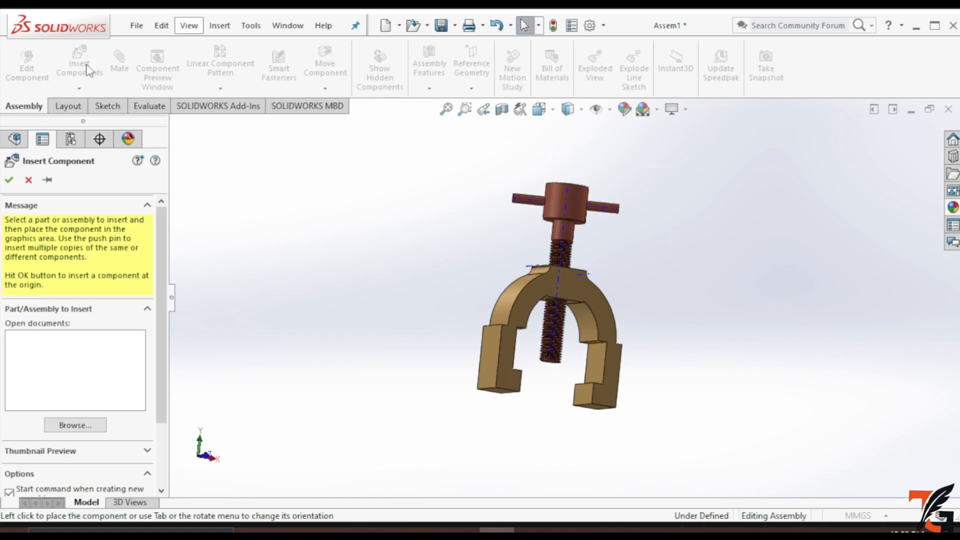
{"action": "left_click", "coordinate": [74, 426]}
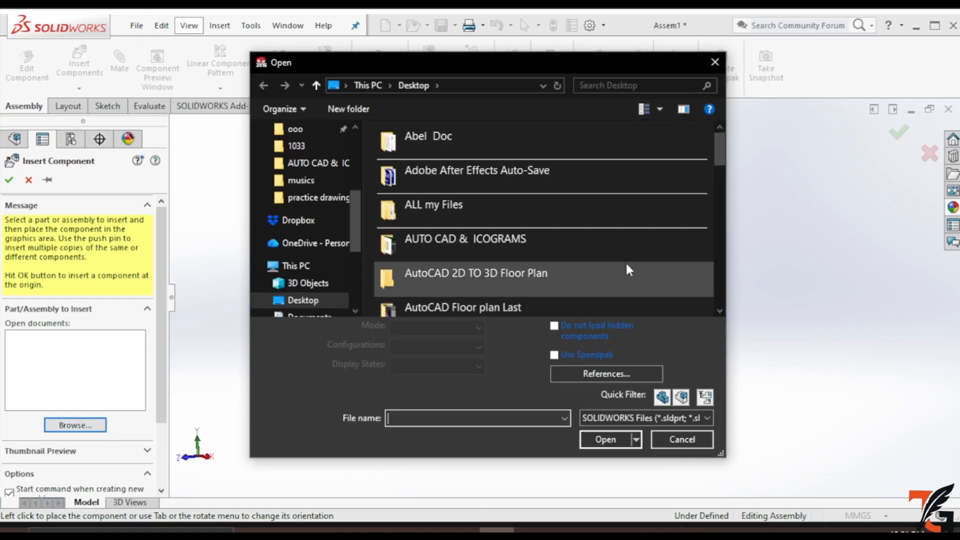
{"action": "left_click_drag", "start_coordinate": [719, 149], "coordinate": [736, 313]}
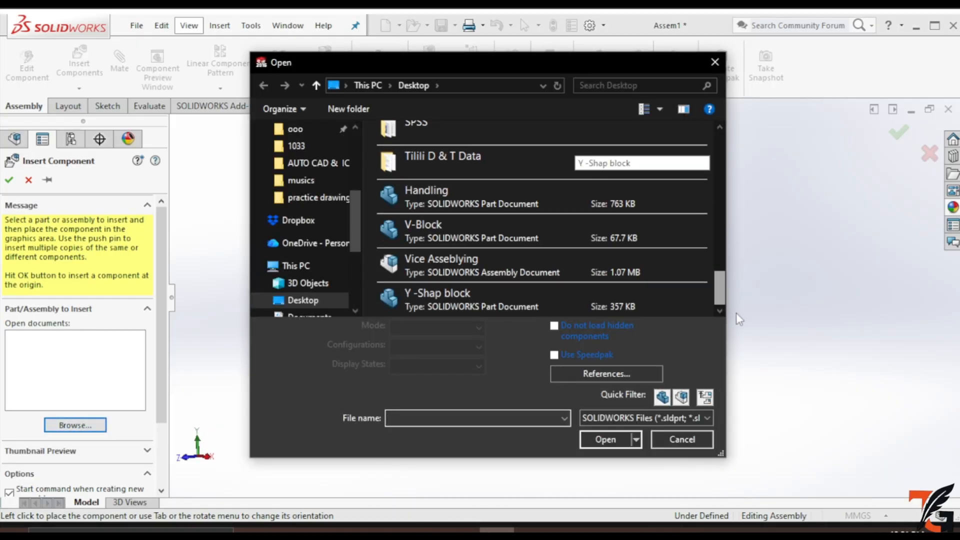
{"action": "left_click", "coordinate": [427, 232]}
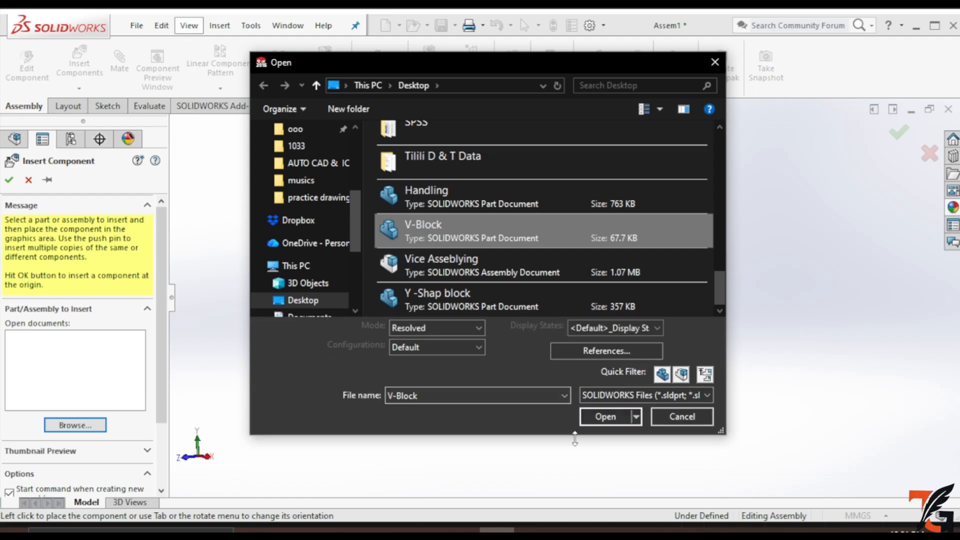
{"action": "left_click", "coordinate": [603, 416]}
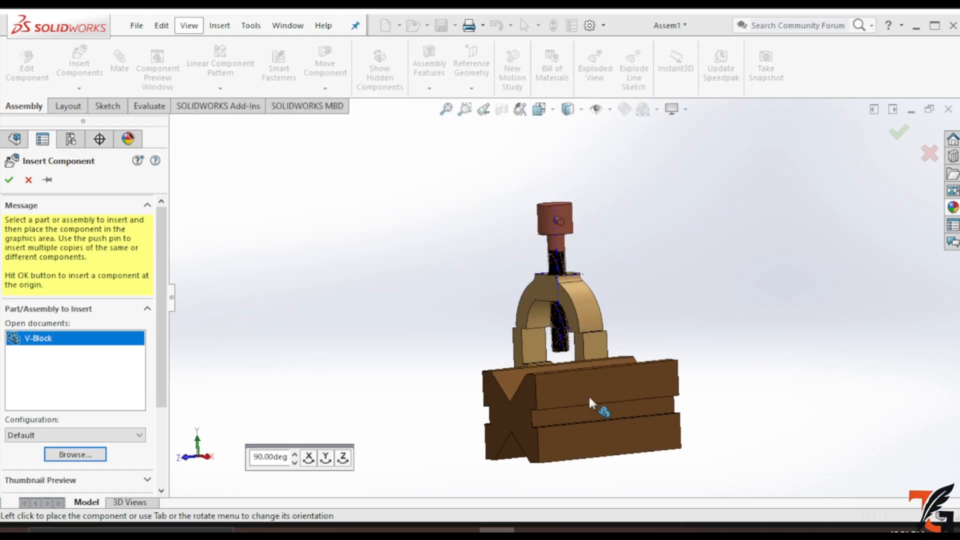
{"action": "left_click", "coordinate": [714, 351]}
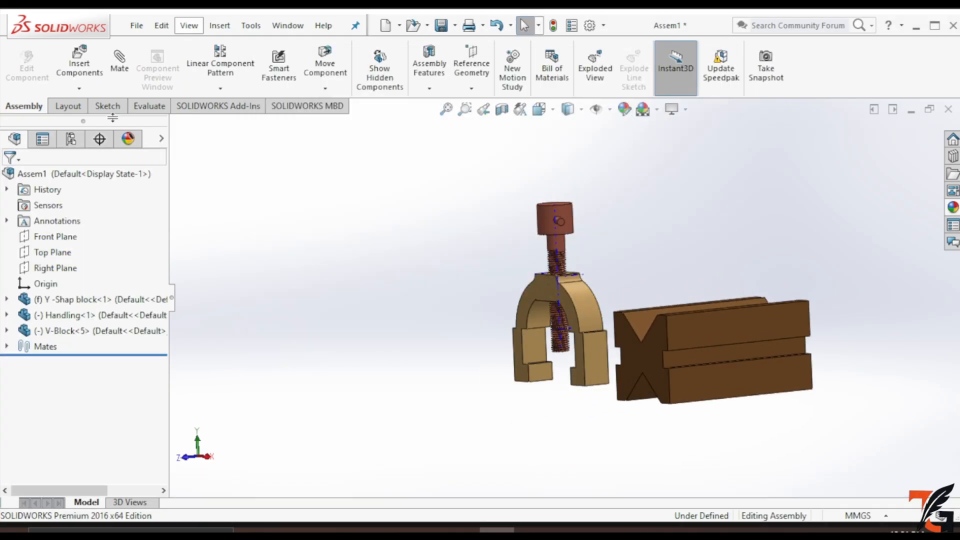
Add a Coincident mate between the inner end face of the Y-Shap block's leg lug and the bottom face of the V-Block's side slot.
{"action": "key", "text": "ctrl+1"}
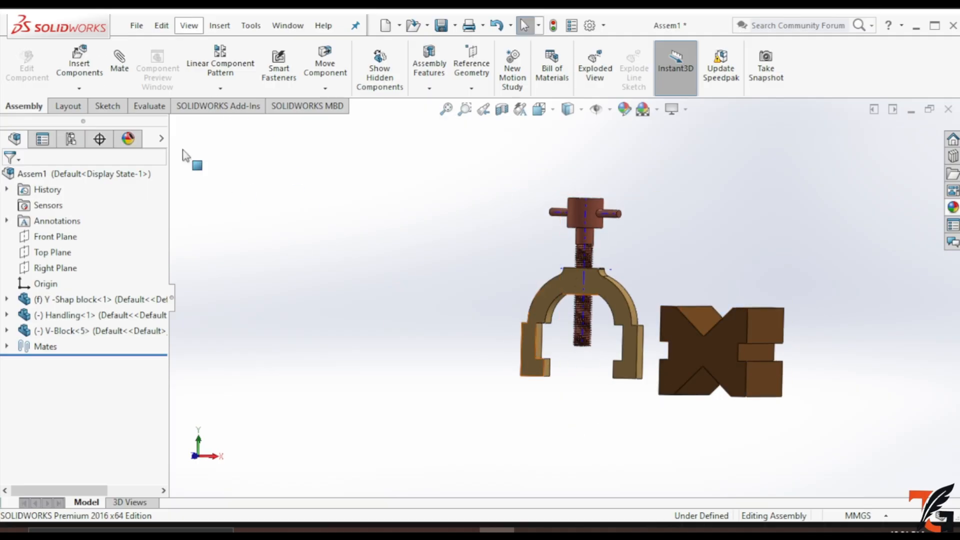
{"action": "scroll", "coordinate": [705, 390], "scroll_direction": "down", "scroll_amount": 3}
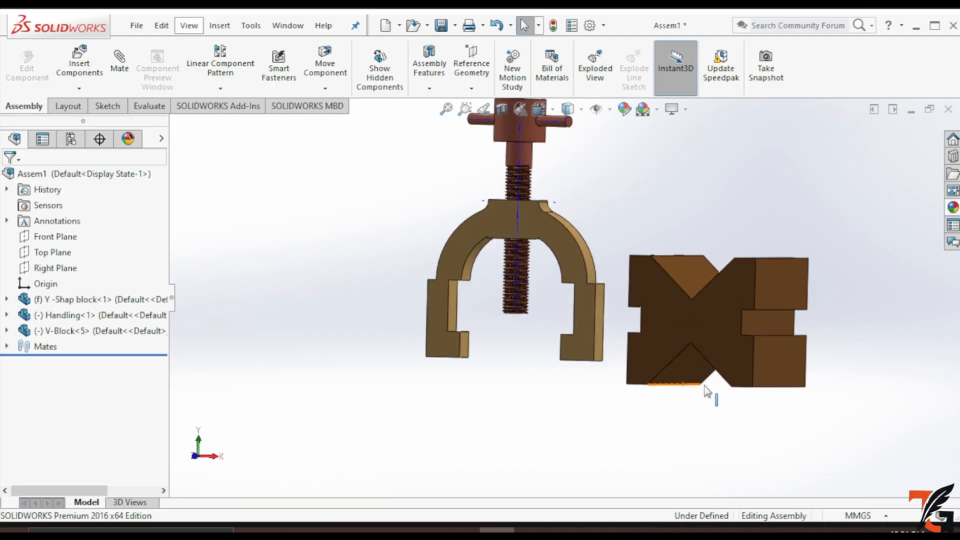
{"action": "left_click", "coordinate": [118, 63]}
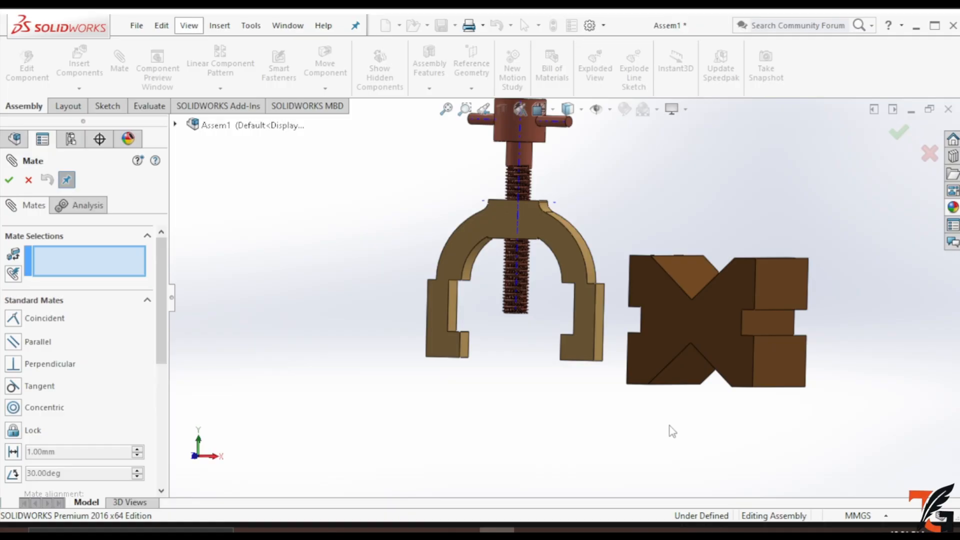
{"action": "middle_click_drag", "start_coordinate": [669, 424], "coordinate": [668, 340]}
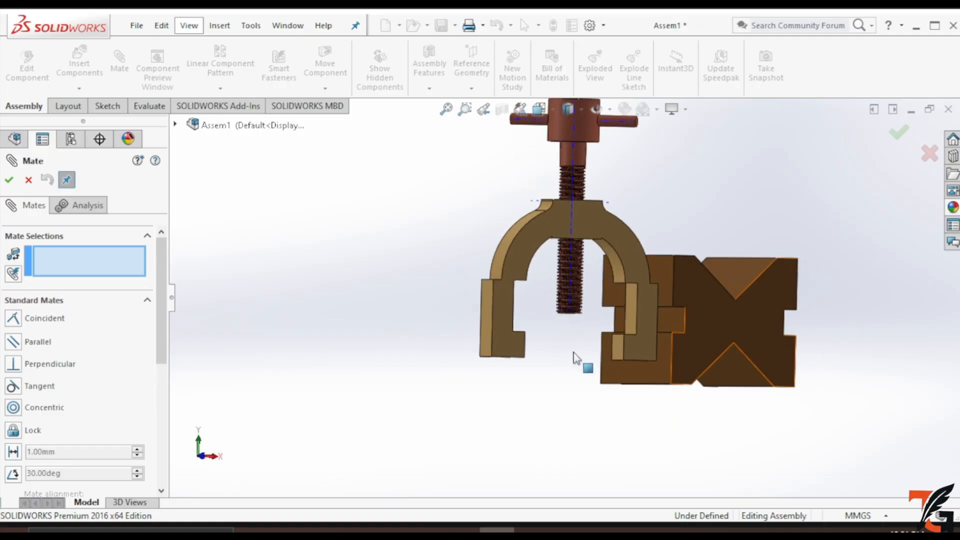
{"action": "middle_click_drag", "start_coordinate": [647, 411], "coordinate": [590, 406]}
{"action": "left_click", "coordinate": [459, 350]}
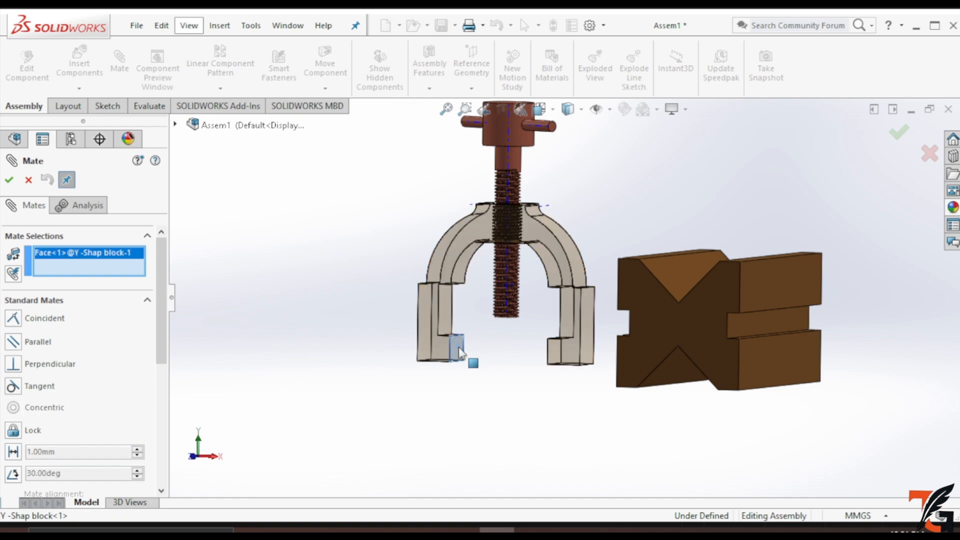
{"action": "middle_click_drag", "start_coordinate": [499, 399], "coordinate": [539, 397]}
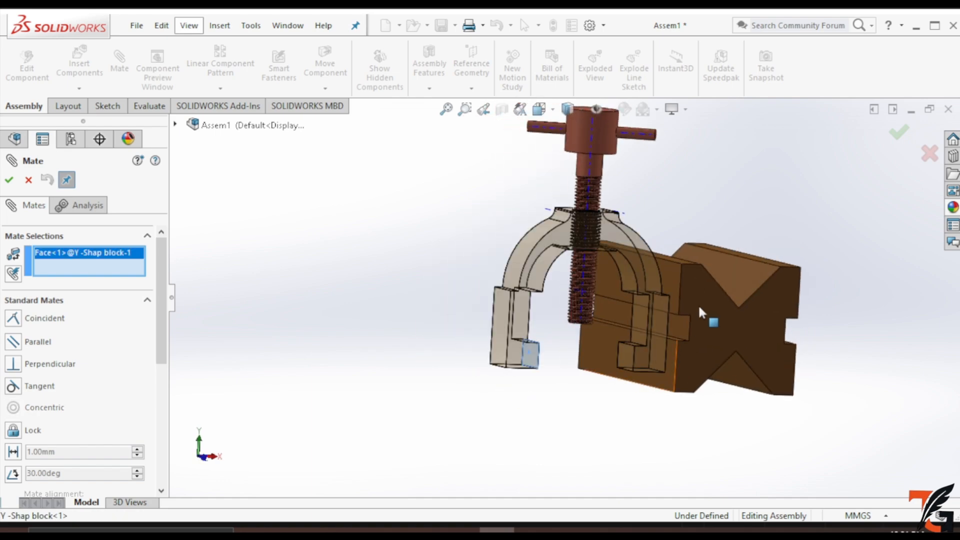
{"action": "left_click", "coordinate": [682, 326]}
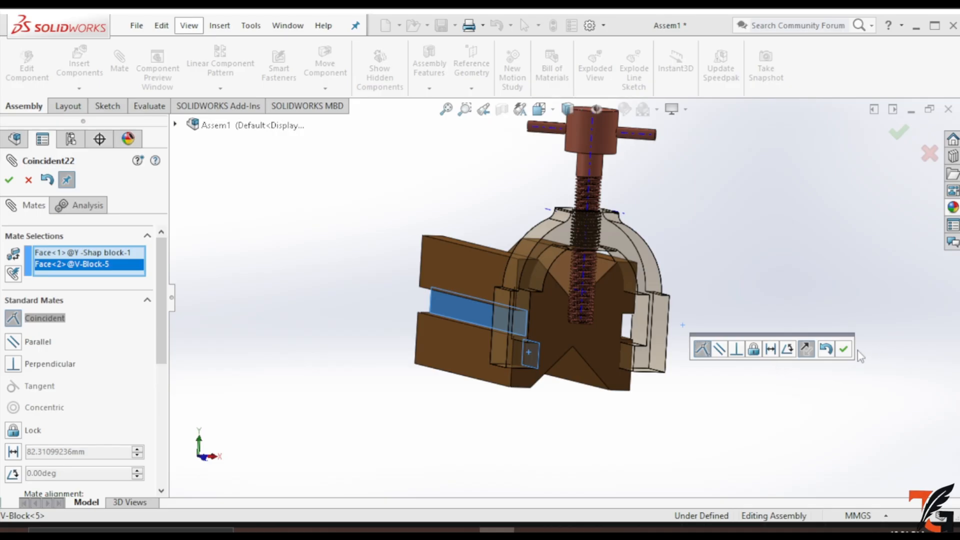
{"action": "key", "text": "Return"}
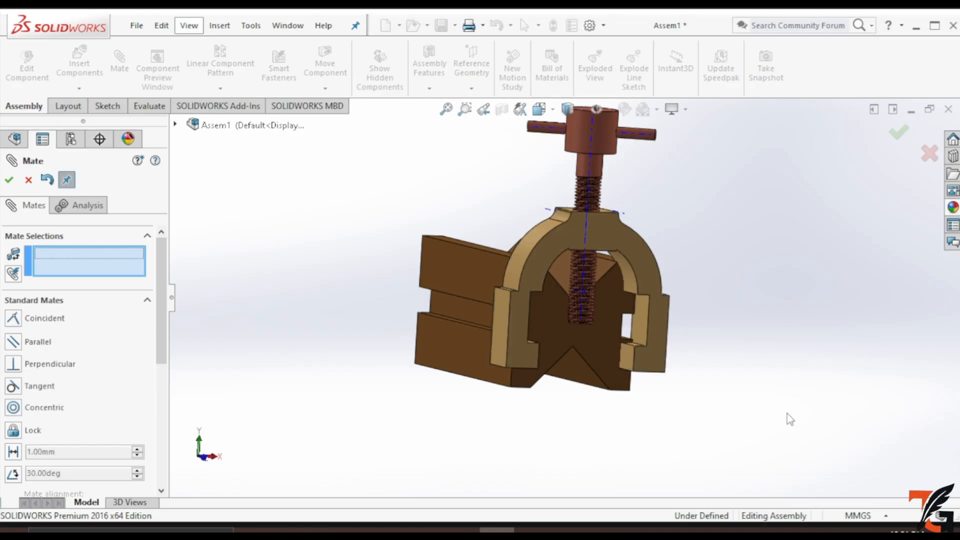
{"action": "mouse_move", "coordinate": [790, 419]}
{"action": "middle_mouse_down"}
{"action": "mouse_move", "coordinate": [688, 407]}
{"action": "mouse_move", "coordinate": [630, 417]}
{"action": "mouse_move", "coordinate": [759, 364]}
{"action": "mouse_move", "coordinate": [777, 414]}
{"action": "middle_mouse_up"}
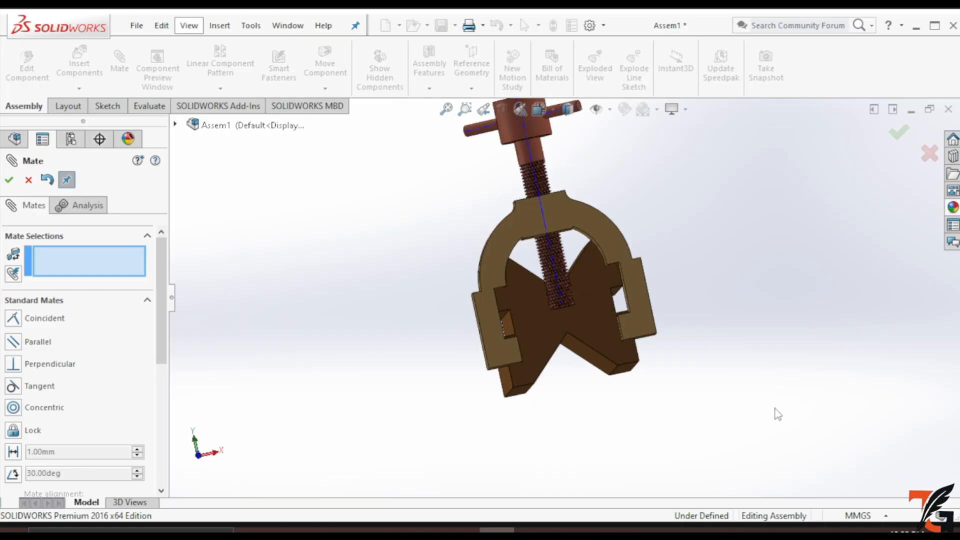
{"action": "middle_click_drag", "start_coordinate": [753, 293], "coordinate": [757, 344]}
{"action": "left_click", "coordinate": [9, 181]}
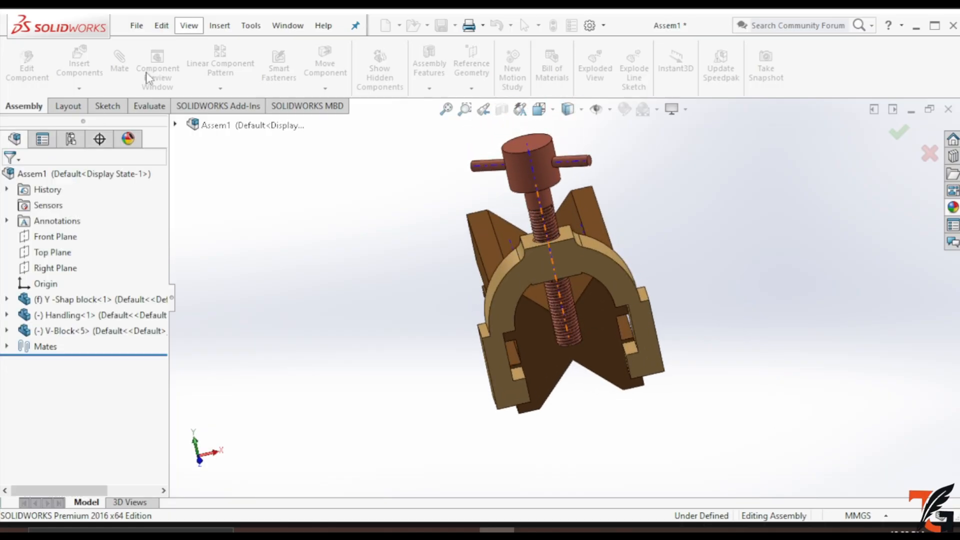
Add a Coincident mate between the top face of the Y-Shap block's other leg lug and the upper wall of the V-Block's side slot.
{"action": "left_click", "coordinate": [631, 349]}
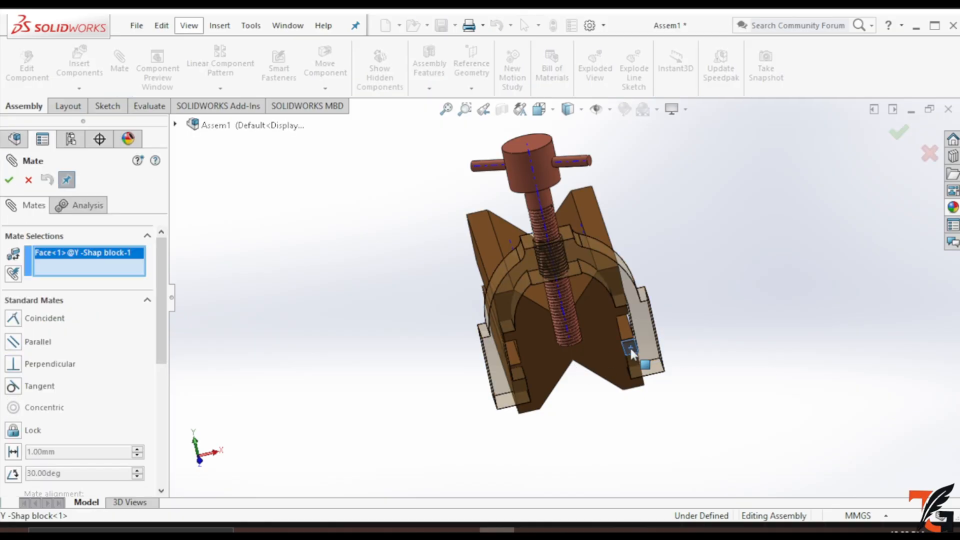
{"action": "middle_click_drag", "start_coordinate": [662, 383], "coordinate": [616, 321]}
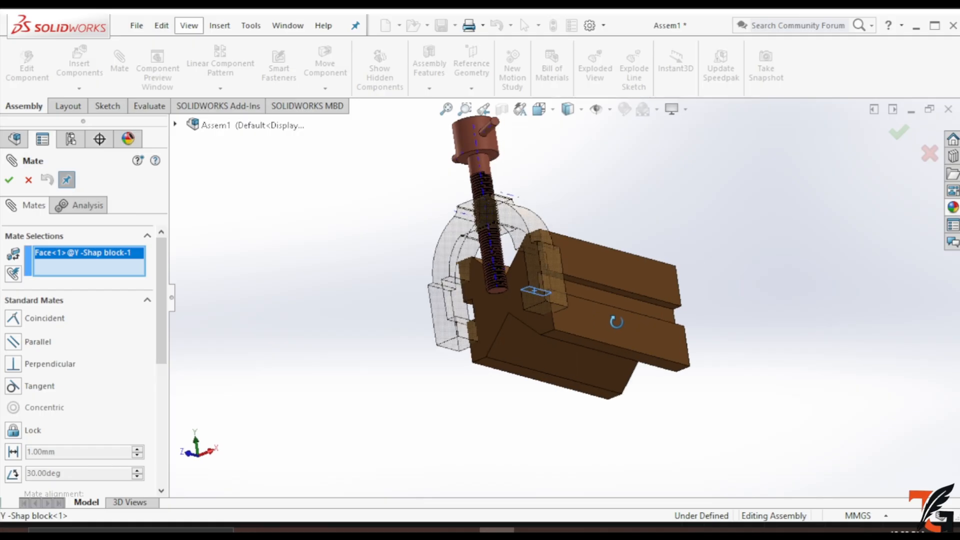
{"action": "left_click", "coordinate": [598, 284]}
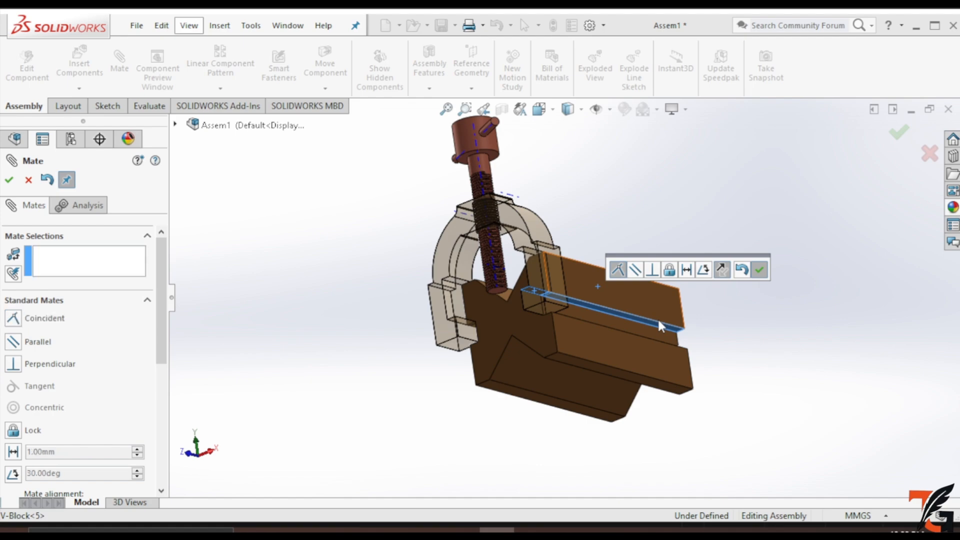
{"action": "key", "text": "Return"}
{"action": "middle_click_drag", "start_coordinate": [718, 322], "coordinate": [754, 326]}
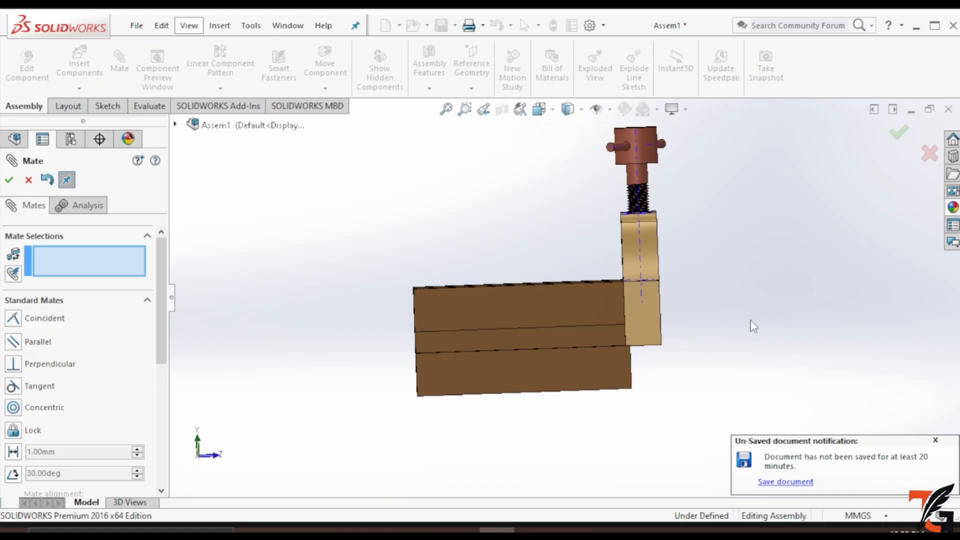
{"action": "left_click", "coordinate": [9, 181]}
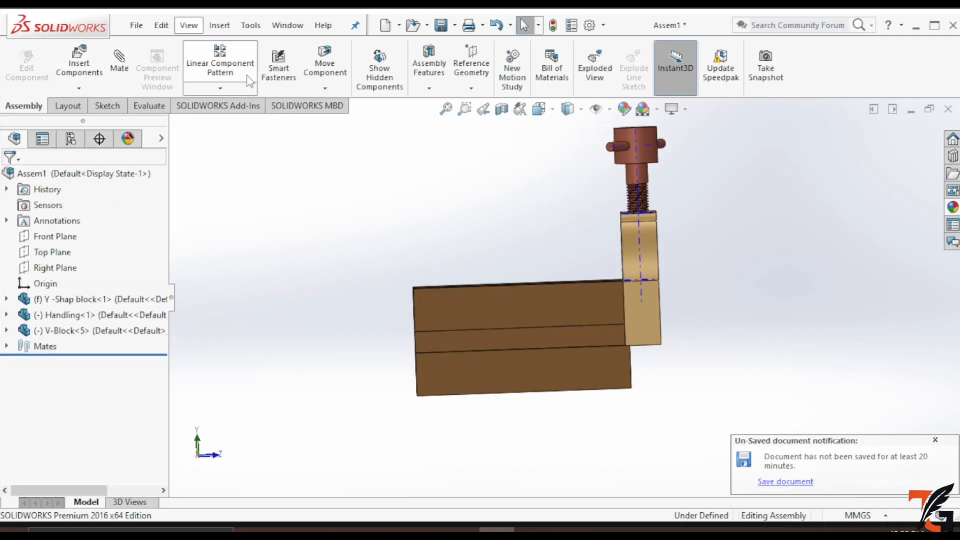
Slide the V-Block lengthwise with Move Component in Free Drag until the clamp straddles it near mid-length.
{"action": "left_click", "coordinate": [328, 67]}
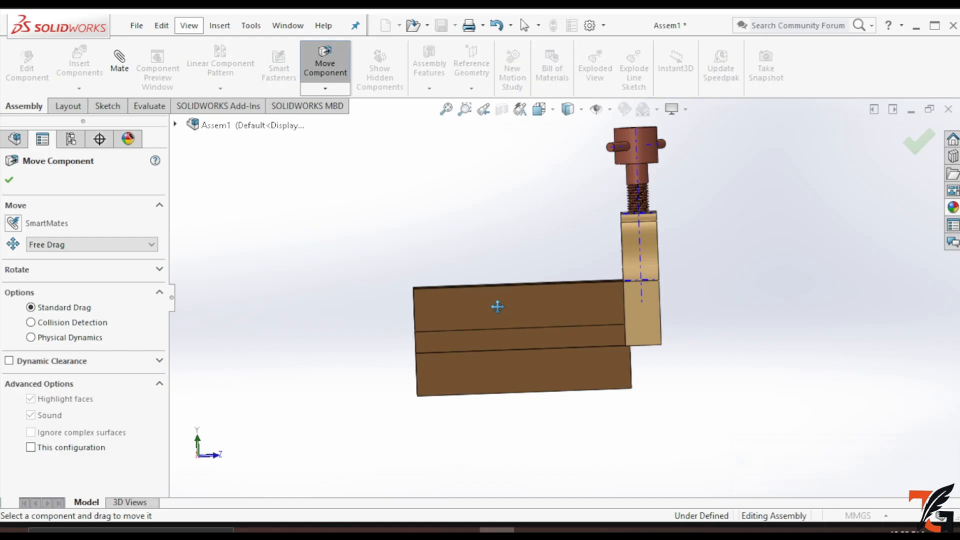
{"action": "left_click_drag", "start_coordinate": [496, 304], "coordinate": [593, 299]}
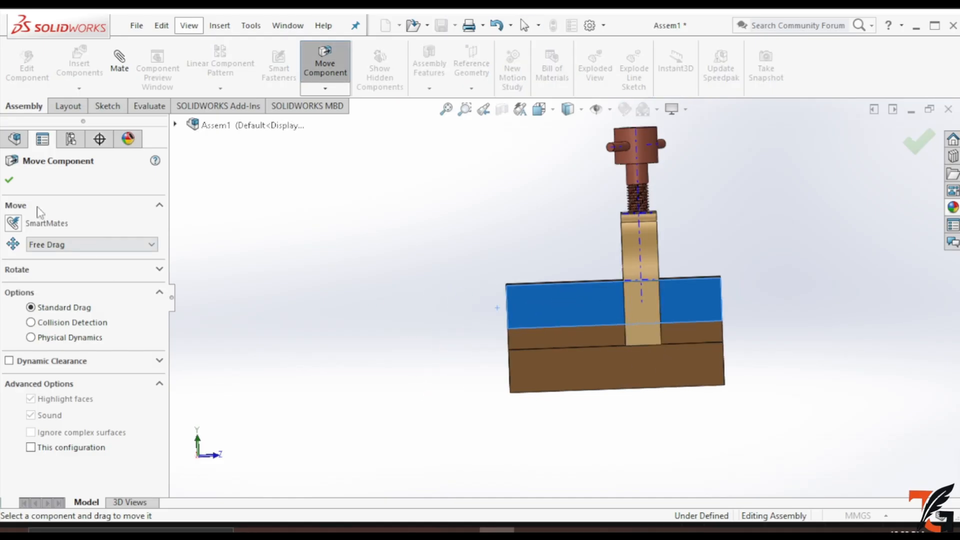
{"action": "key", "text": "Escape"}
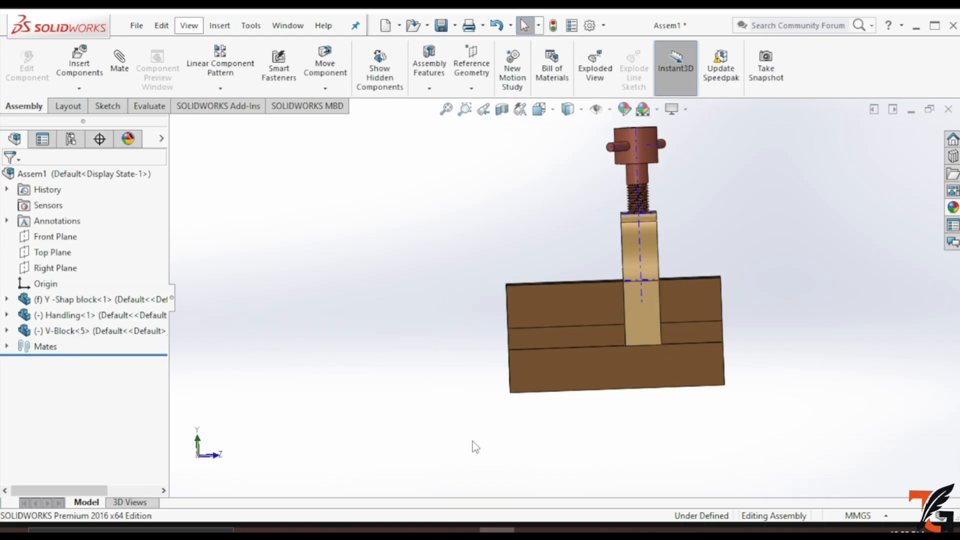
Raise and turn the Handling screw in the Y-Shap block with Free Drag, leaving its tip just above the V-Block's upper groove.
{"action": "middle_click_drag", "start_coordinate": [470, 392], "coordinate": [745, 345]}
{"action": "scroll", "coordinate": [610, 297], "scroll_direction": "down", "scroll_amount": 2}
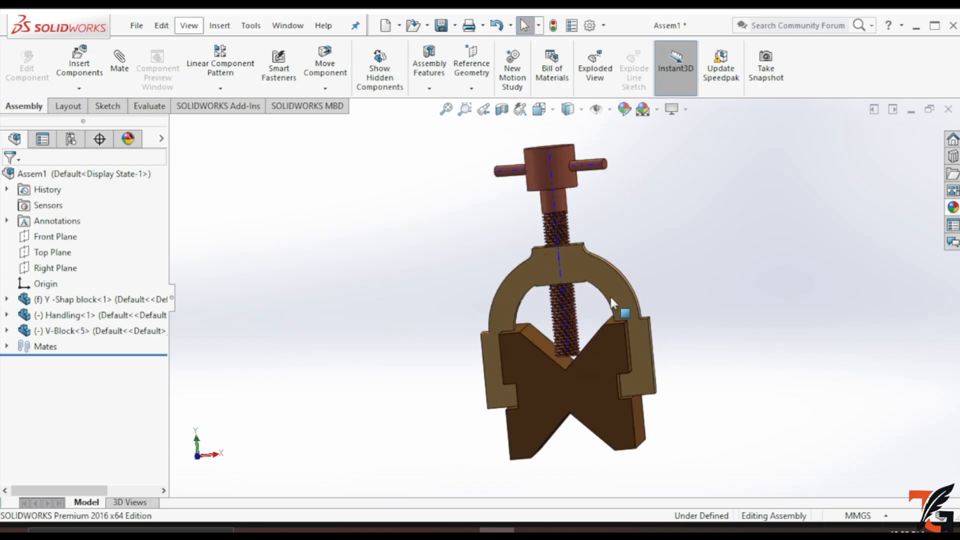
{"action": "left_click", "coordinate": [319, 76]}
{"action": "mouse_move", "coordinate": [560, 150]}
{"action": "left_mouse_down"}
{"action": "mouse_move", "coordinate": [569, 165]}
{"action": "mouse_move", "coordinate": [574, 159]}
{"action": "left_mouse_up"}
{"action": "left_click_drag", "start_coordinate": [555, 246], "coordinate": [554, 241]}
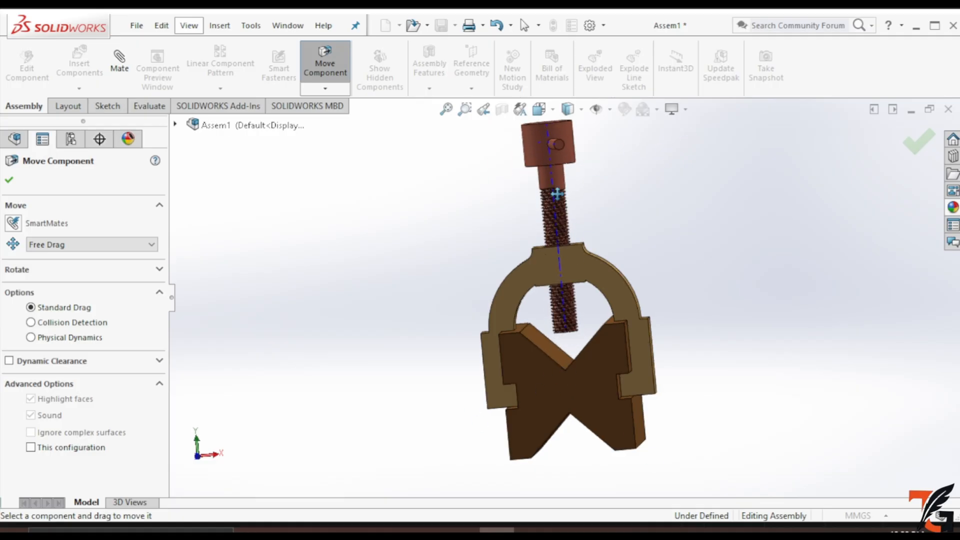
{"action": "left_click_drag", "start_coordinate": [557, 193], "coordinate": [520, 216]}
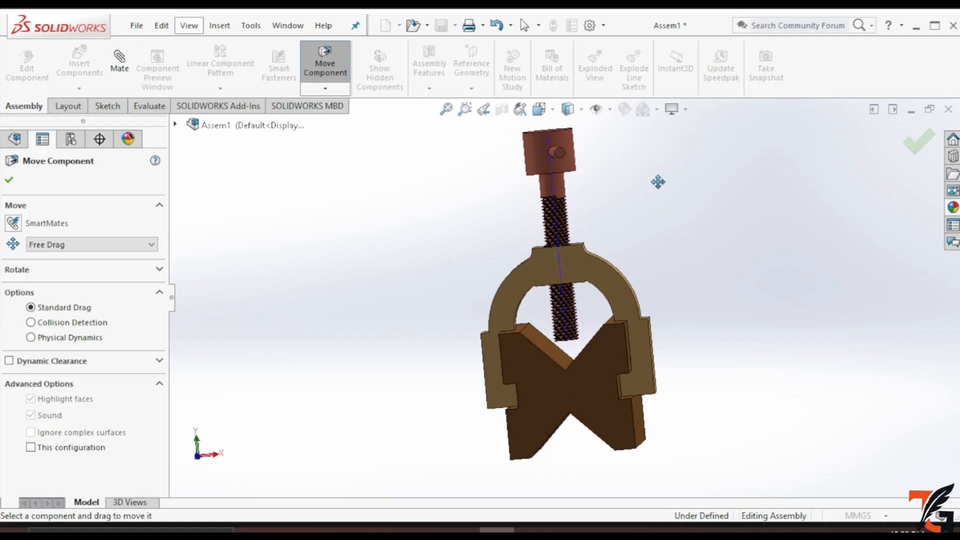
{"action": "middle_click_drag", "start_coordinate": [407, 434], "coordinate": [348, 476]}
{"action": "middle_click_drag", "start_coordinate": [453, 260], "coordinate": [442, 286]}
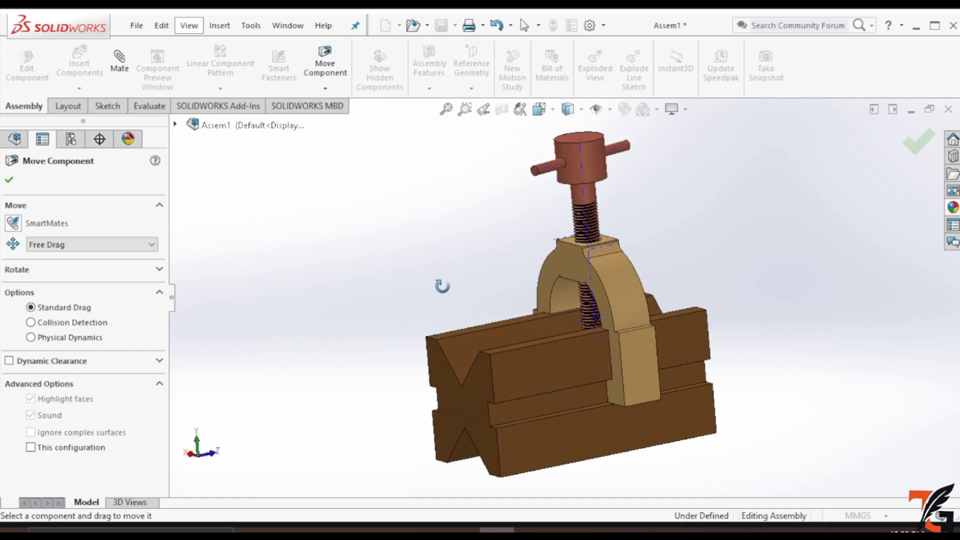
{"action": "scroll", "coordinate": [426, 302], "scroll_direction": "up", "scroll_amount": 1}
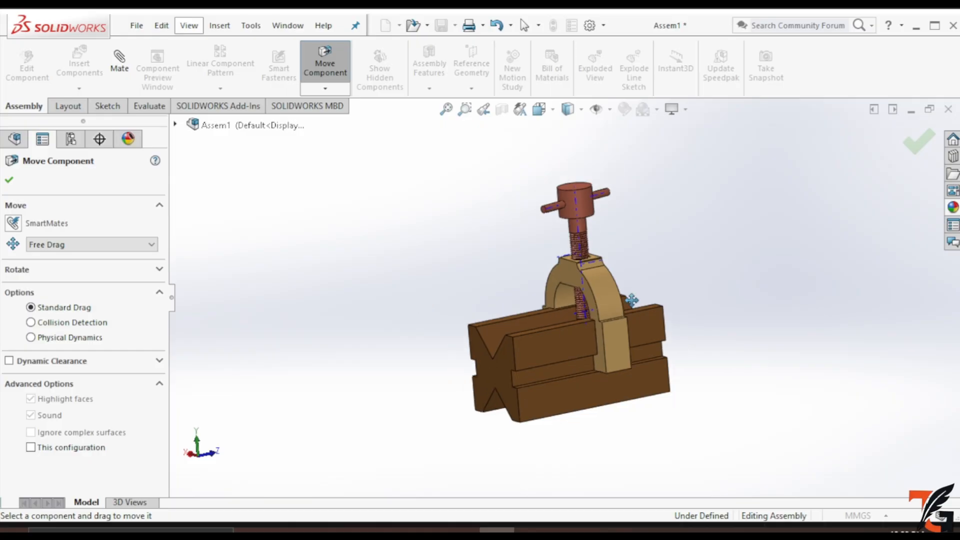
{"action": "scroll", "coordinate": [631, 301], "scroll_direction": "down", "scroll_amount": 1}
{"action": "middle_click_drag", "start_coordinate": [575, 325], "coordinate": [507, 393]}
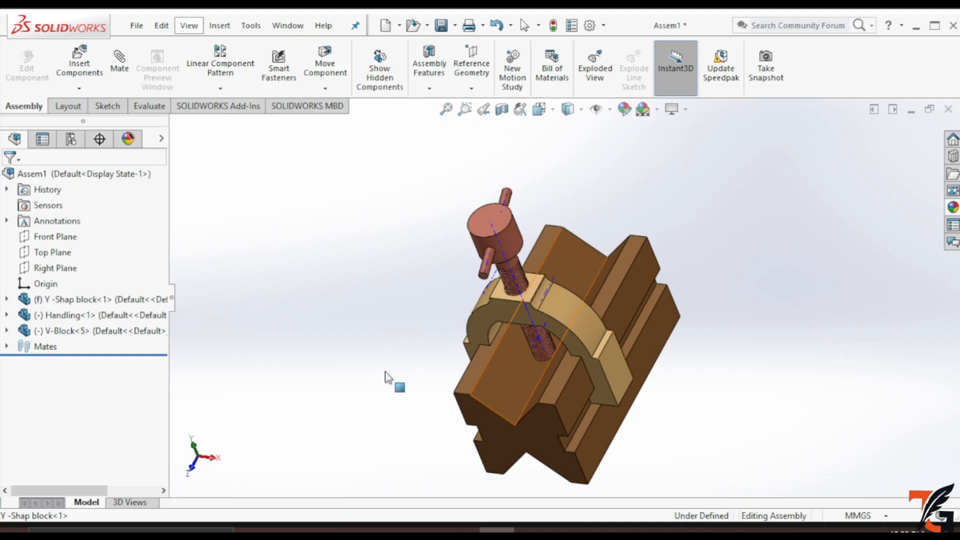